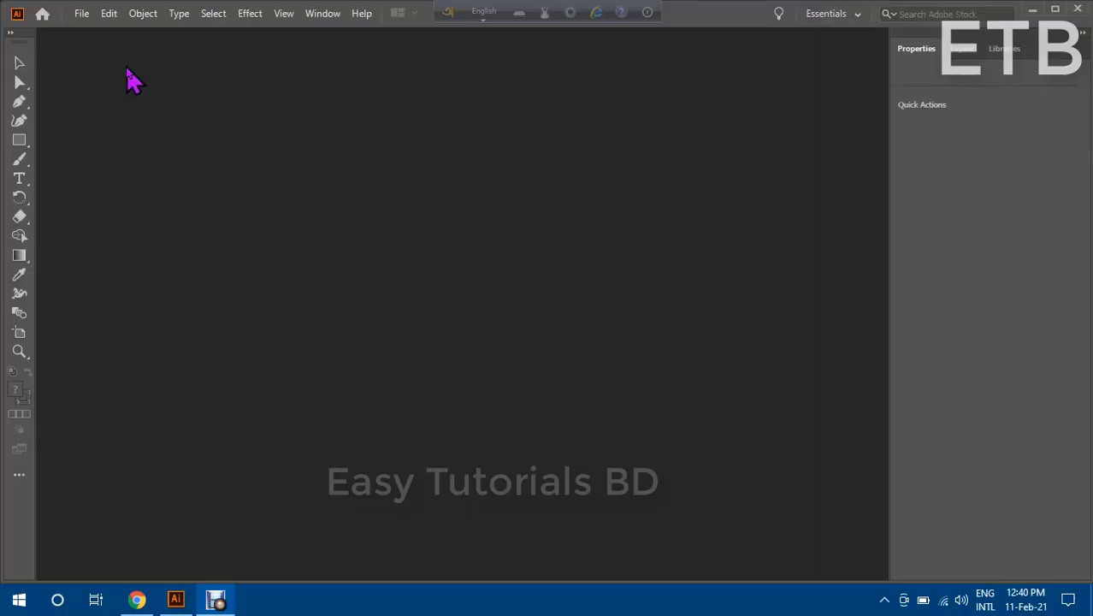
# Step: Create a new document in pixels with an 851 × 315 px artboard
pyautogui.click(82, 14)
pyautogui.click(101, 32)
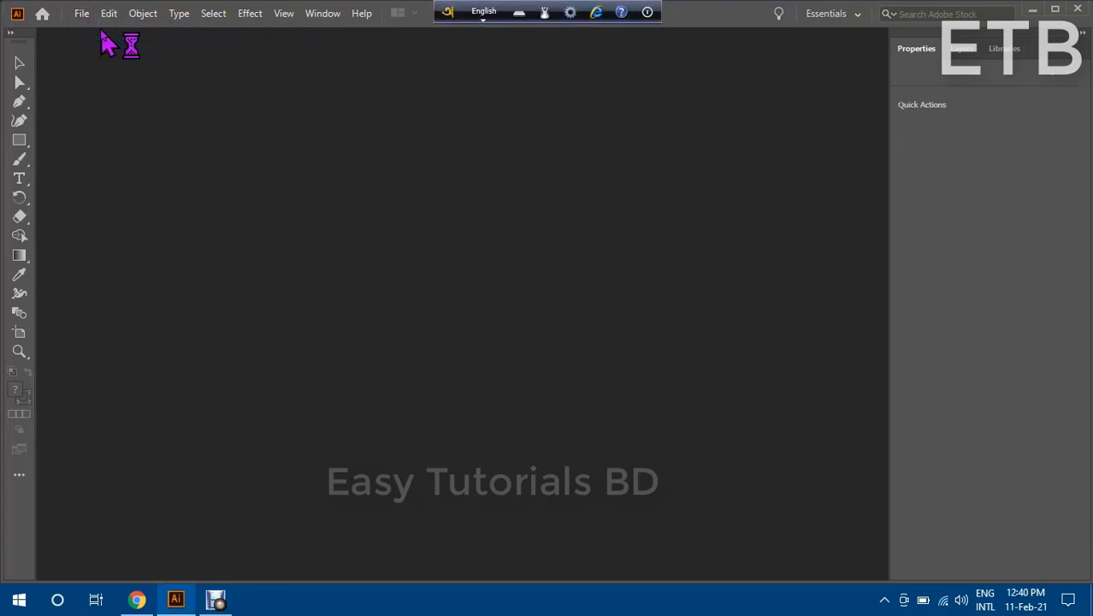
pyautogui.click(82, 18)
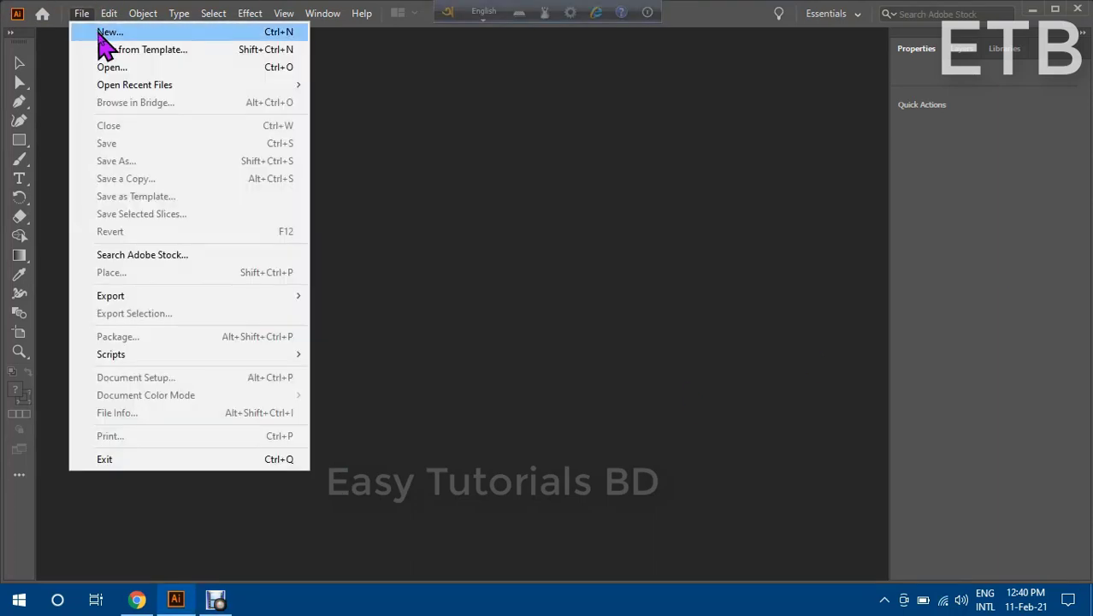
pyautogui.click(648, 12)
pyautogui.click(672, 53)
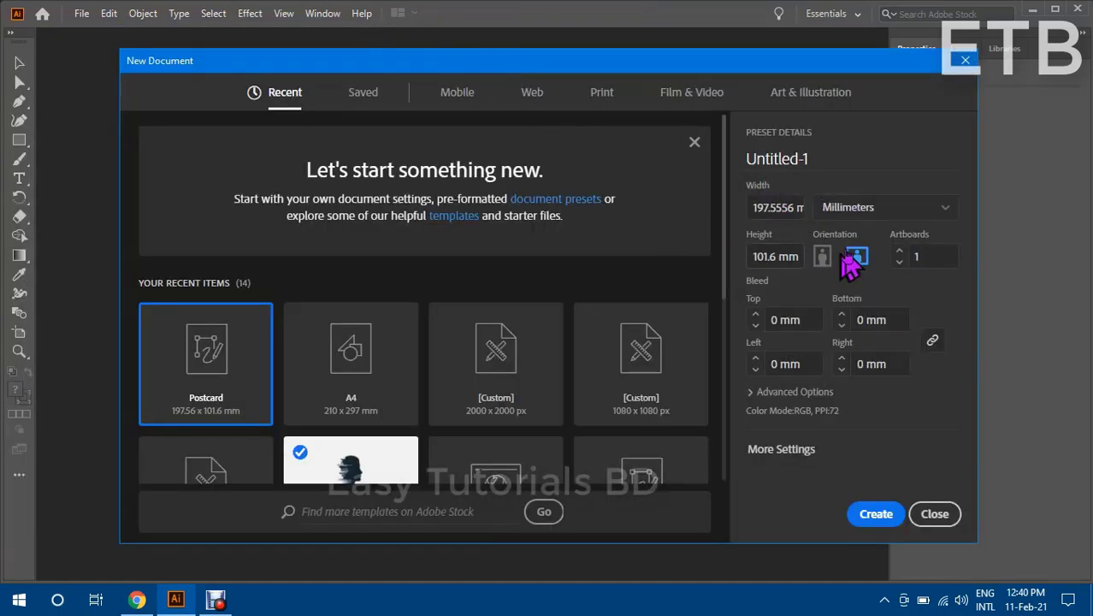
pyautogui.click(869, 211)
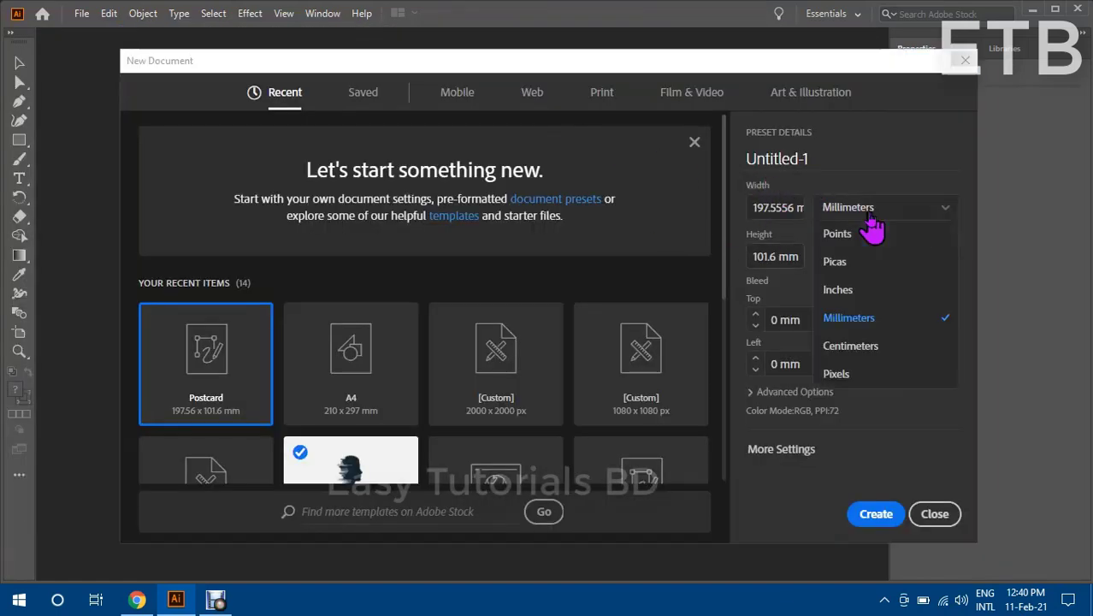
pyautogui.click(859, 374)
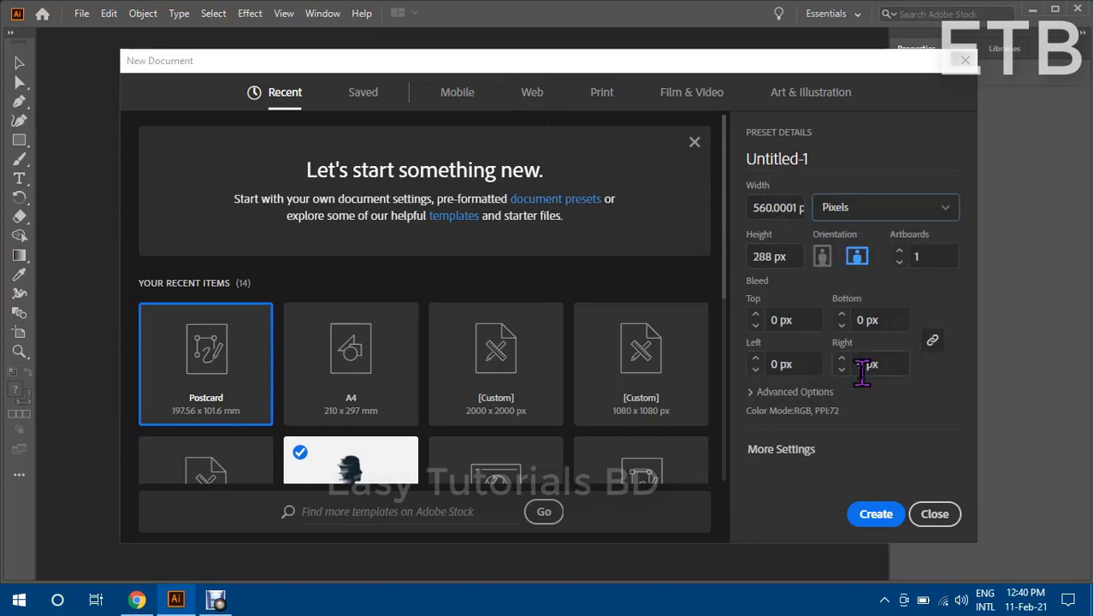
pyautogui.click(794, 201)
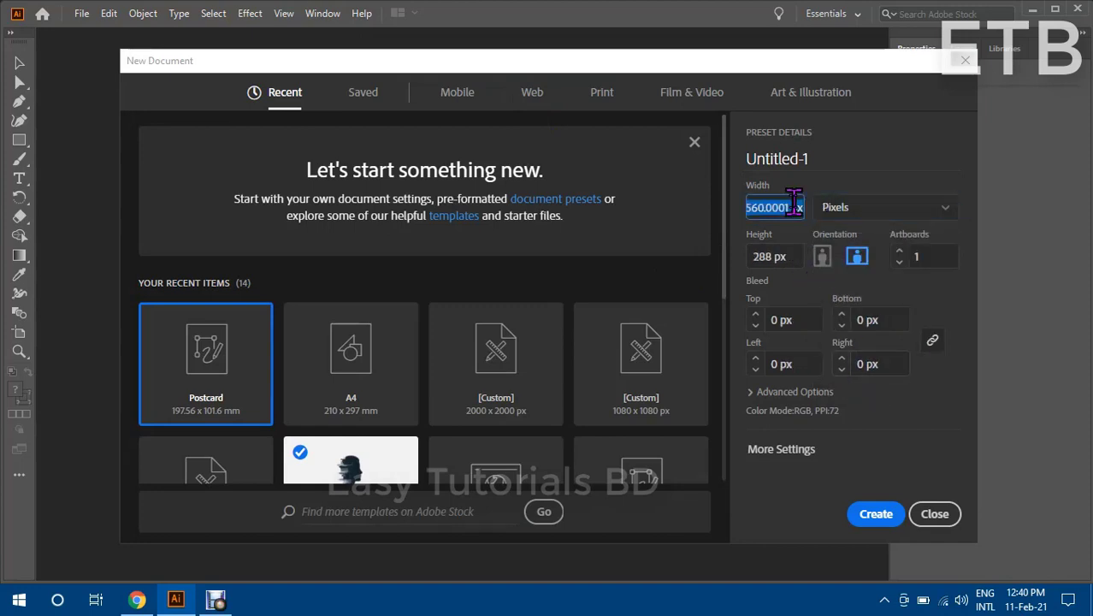
pyautogui.write('851')
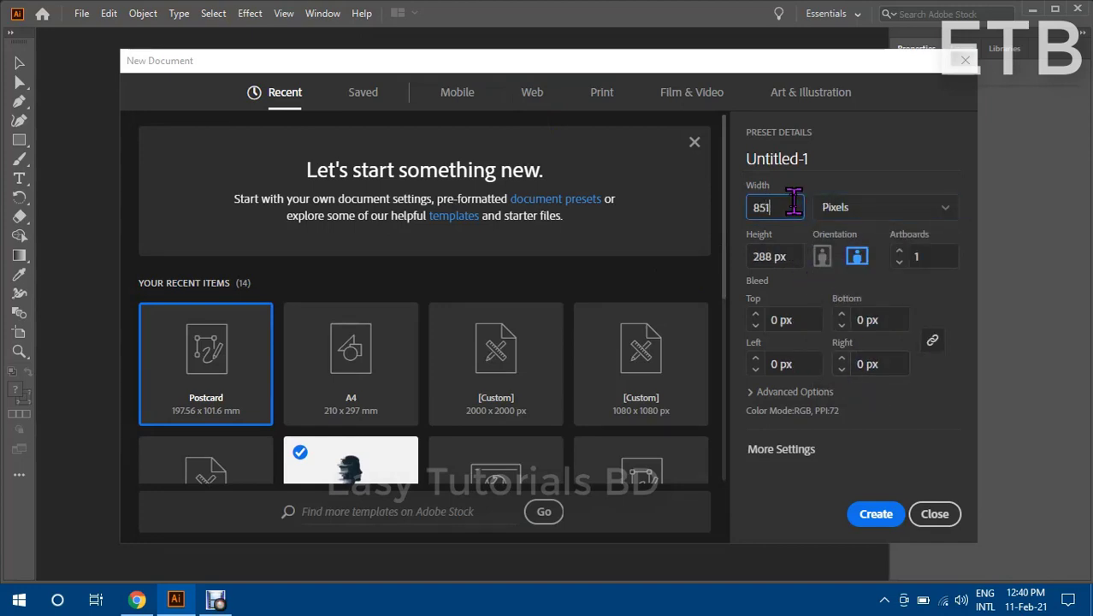
pyautogui.press('Tab')
pyautogui.write('315')
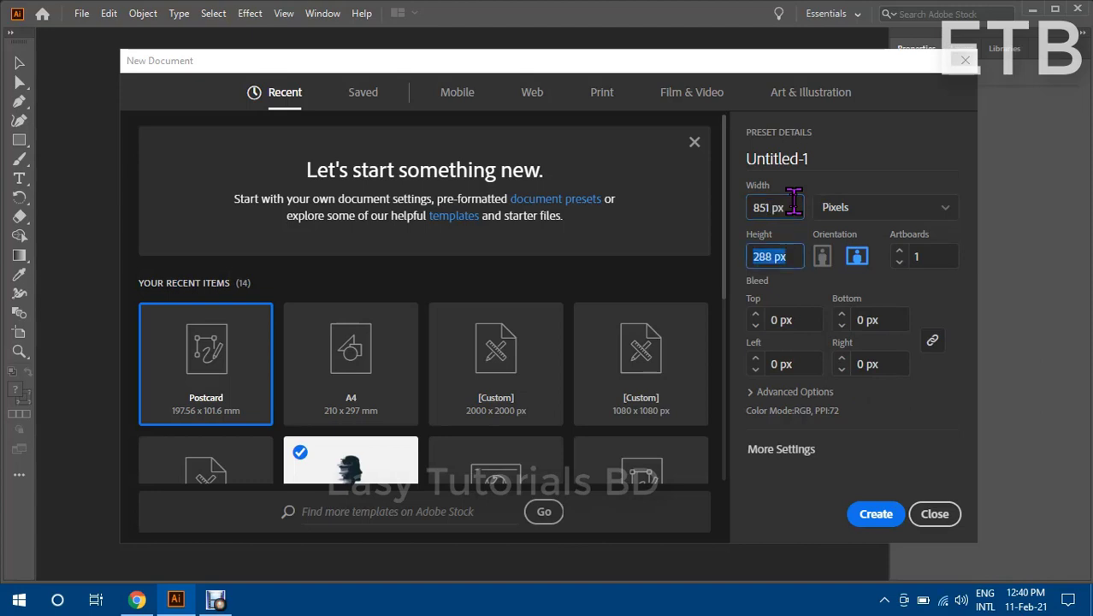
pyautogui.click(871, 517)
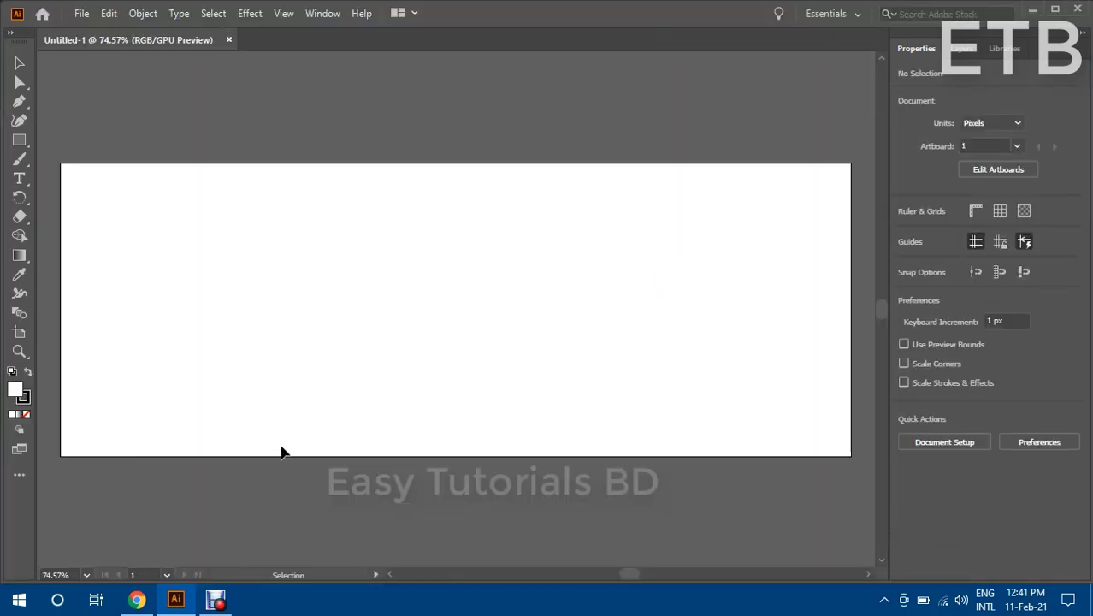
# Step: Draw a rectangle from the artboard's top-left corner to its bottom-right corner
pyautogui.click(19, 141)
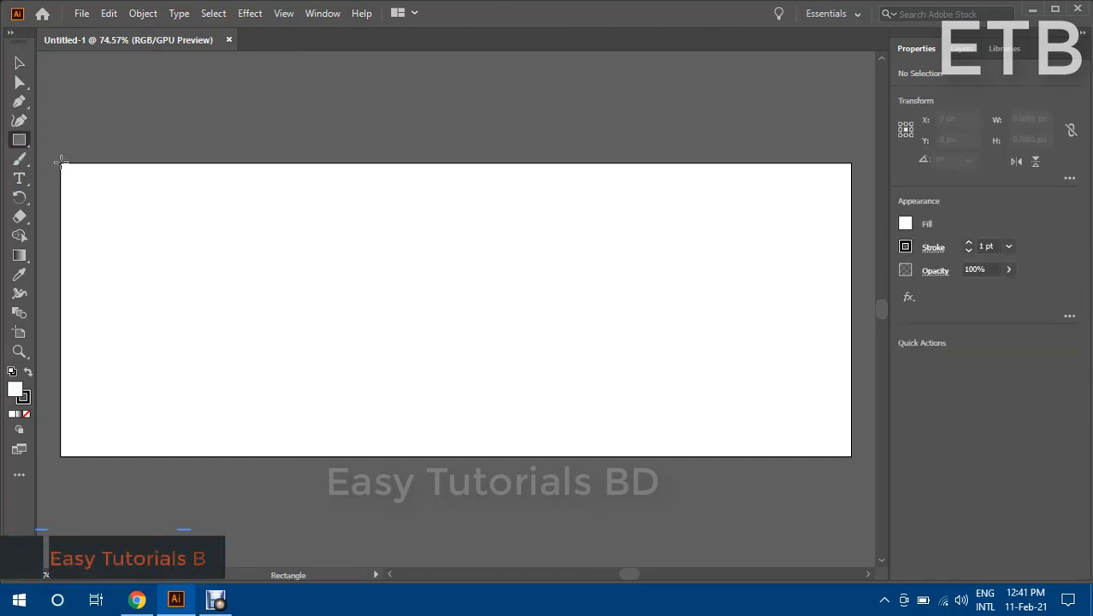
pyautogui.moveTo(61, 164); pyautogui.dragTo(852, 455)
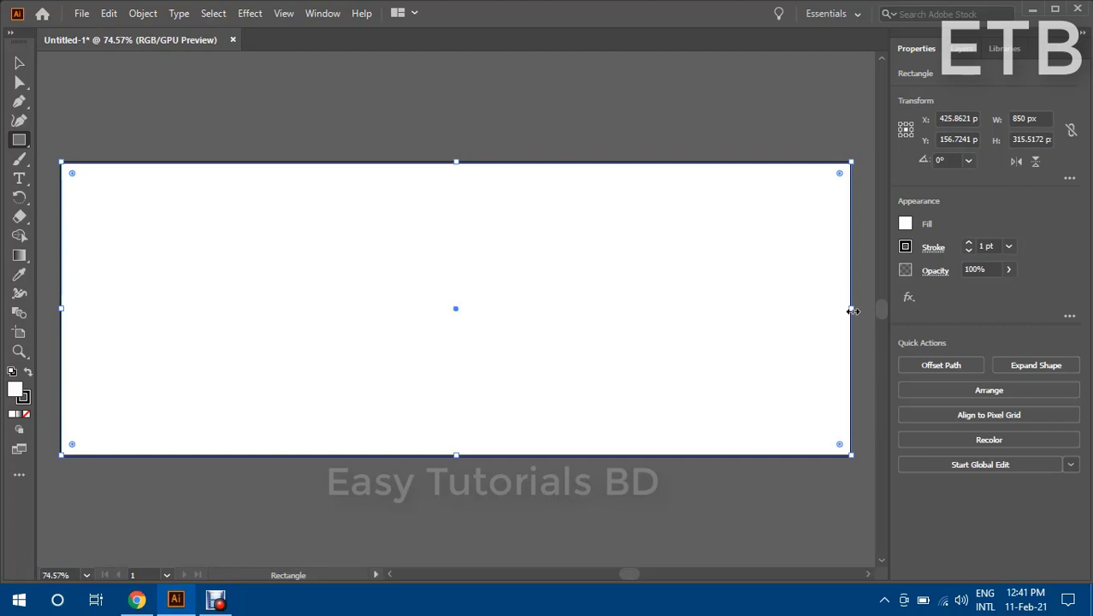
# Step: Remove the rectangle's stroke and narrow it to about two-thirds of the artboard width
pyautogui.click(905, 247)
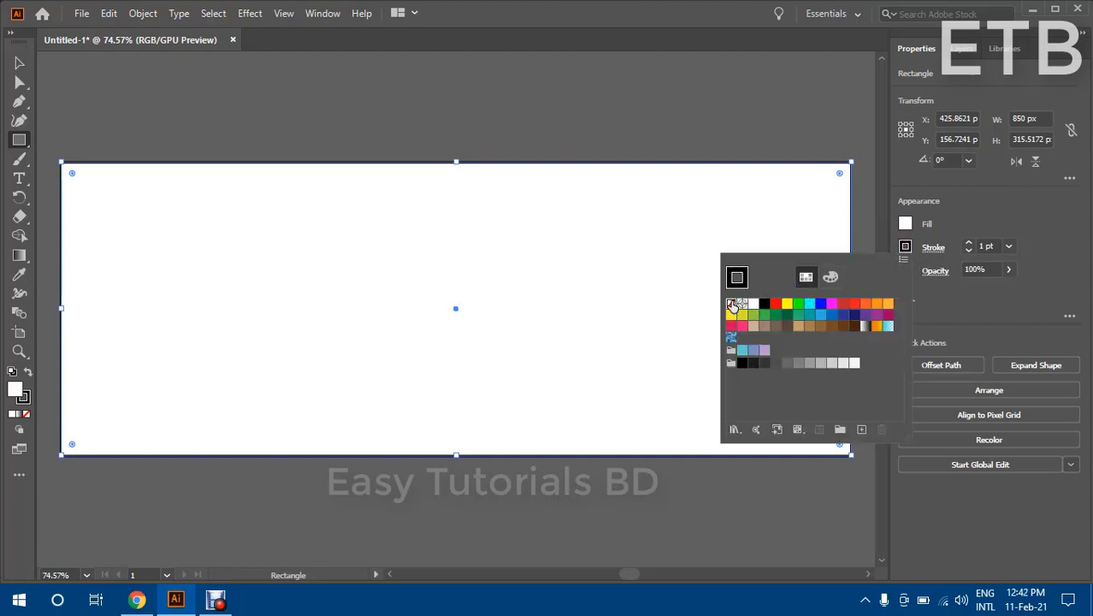
pyautogui.click(732, 308)
pyautogui.click(20, 63)
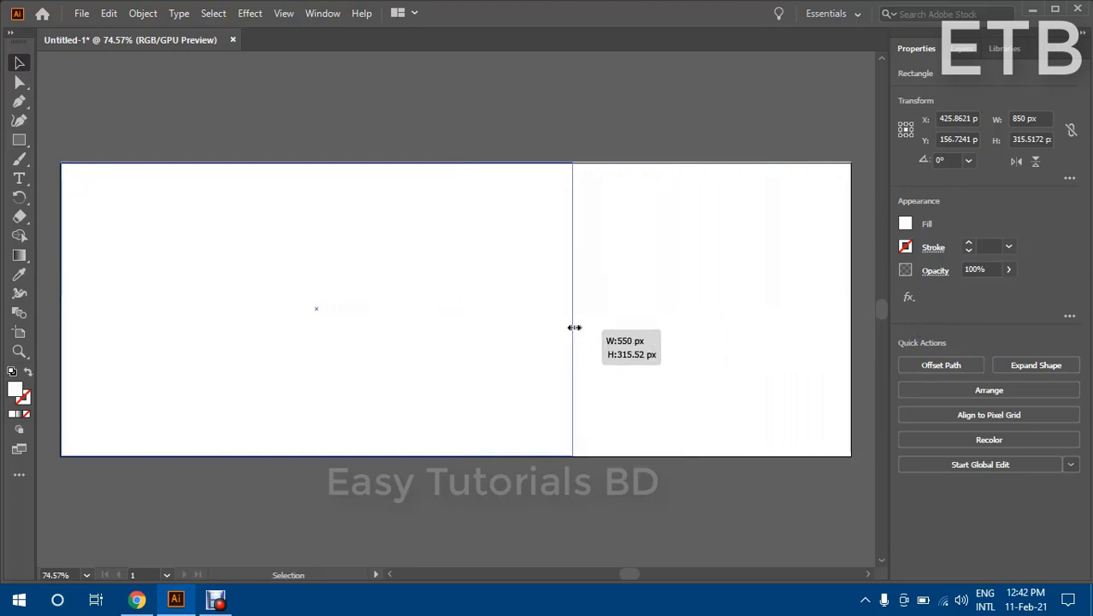
pyautogui.moveTo(852, 309); pyautogui.dragTo(614, 327)
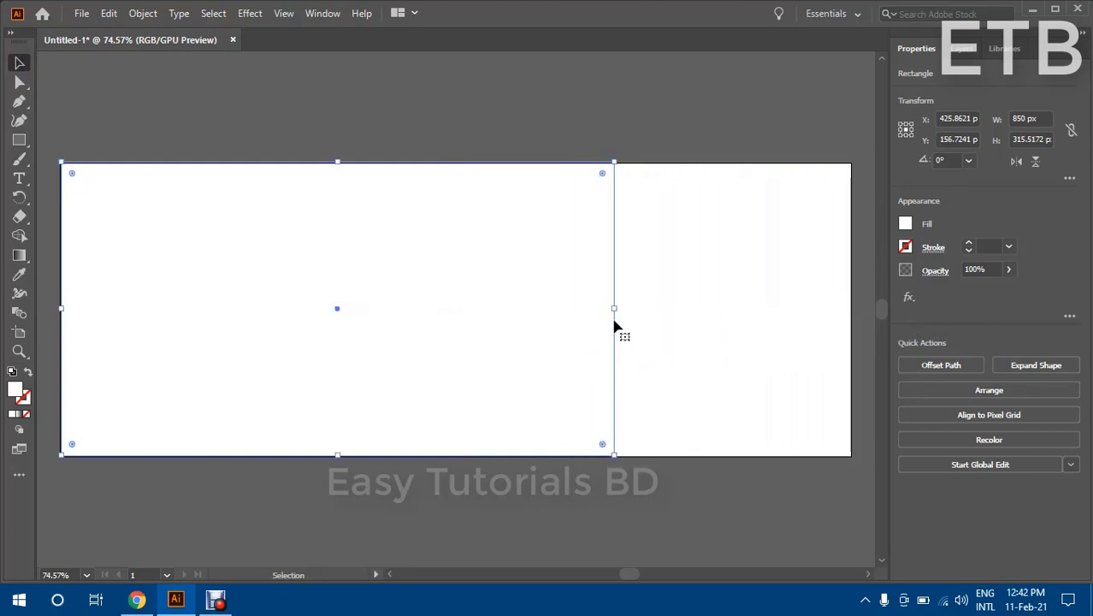
# Step: Fill the narrowed rectangle with dark blue #170D9B and nudge it down slightly
pyautogui.doubleClick(16, 393)
pyautogui.click(821, 238)
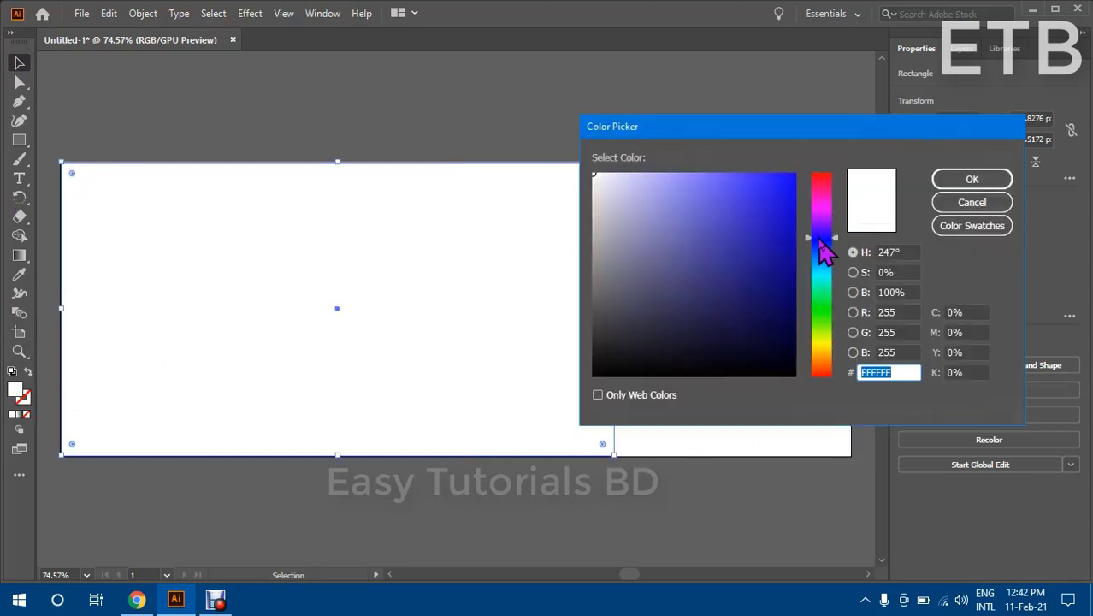
pyautogui.moveTo(772, 186); pyautogui.dragTo(778, 248)
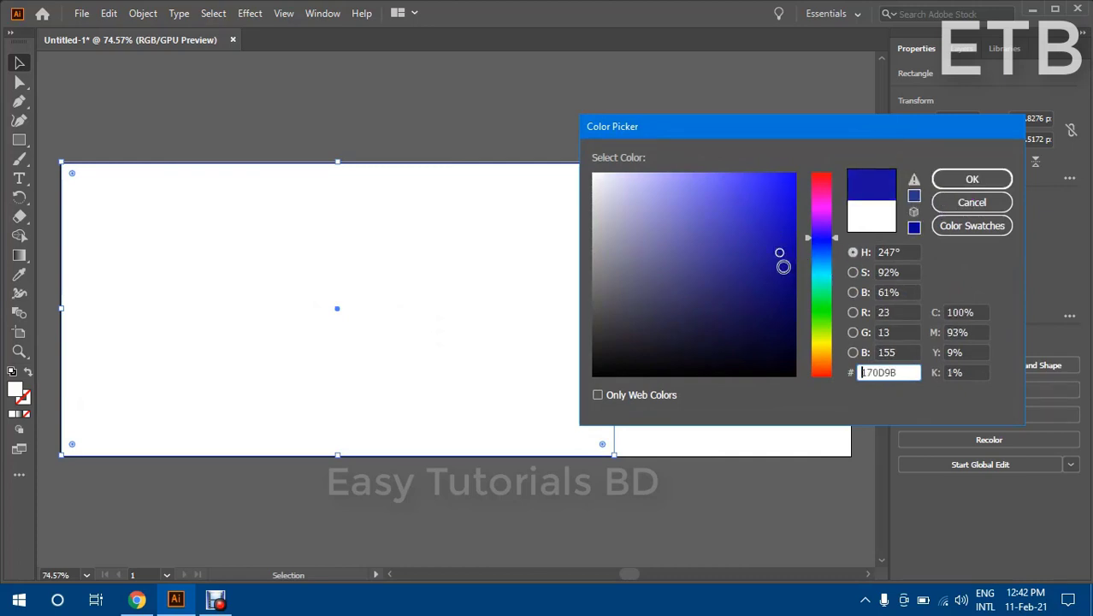
pyautogui.click(972, 181)
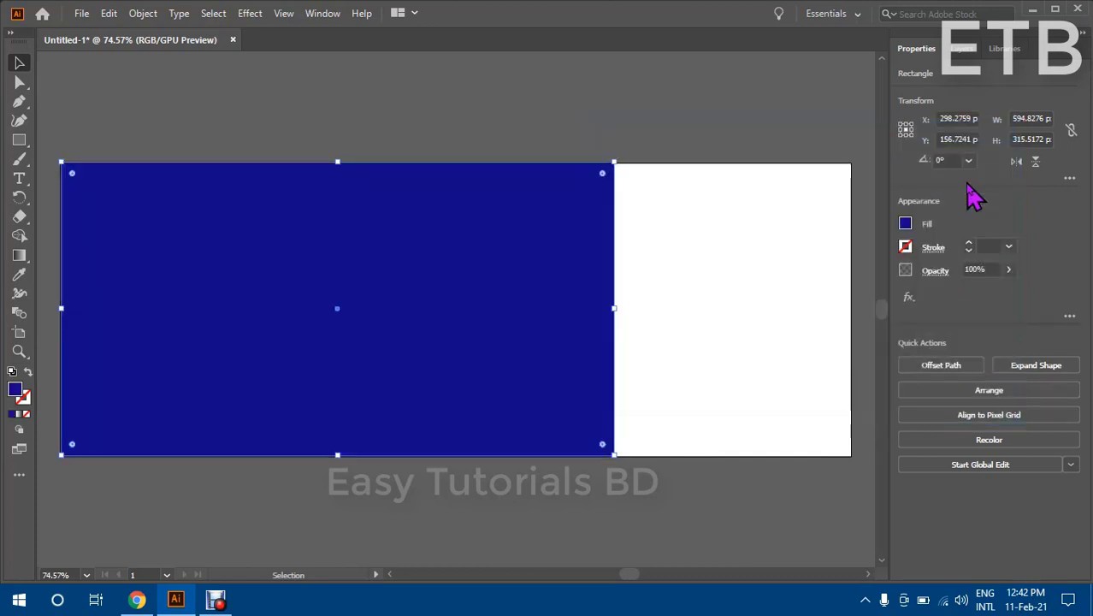
pyautogui.click(111, 94)
pyautogui.click(249, 317)
pyautogui.press('Down')
pyautogui.hotkey('ctrl', 'h')
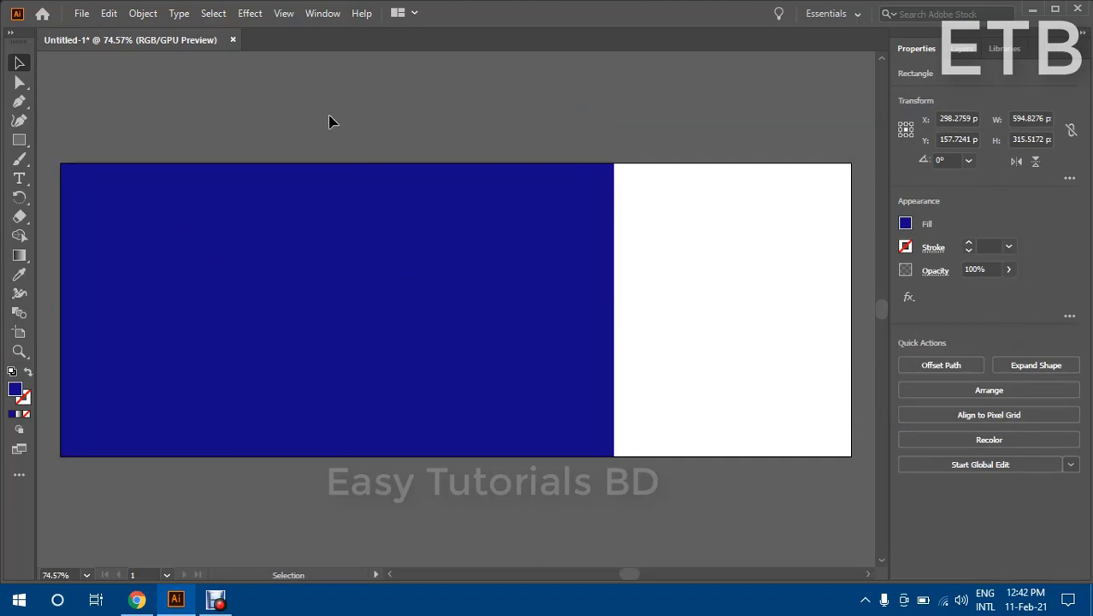
pyautogui.click(329, 123)
pyautogui.click(342, 306)
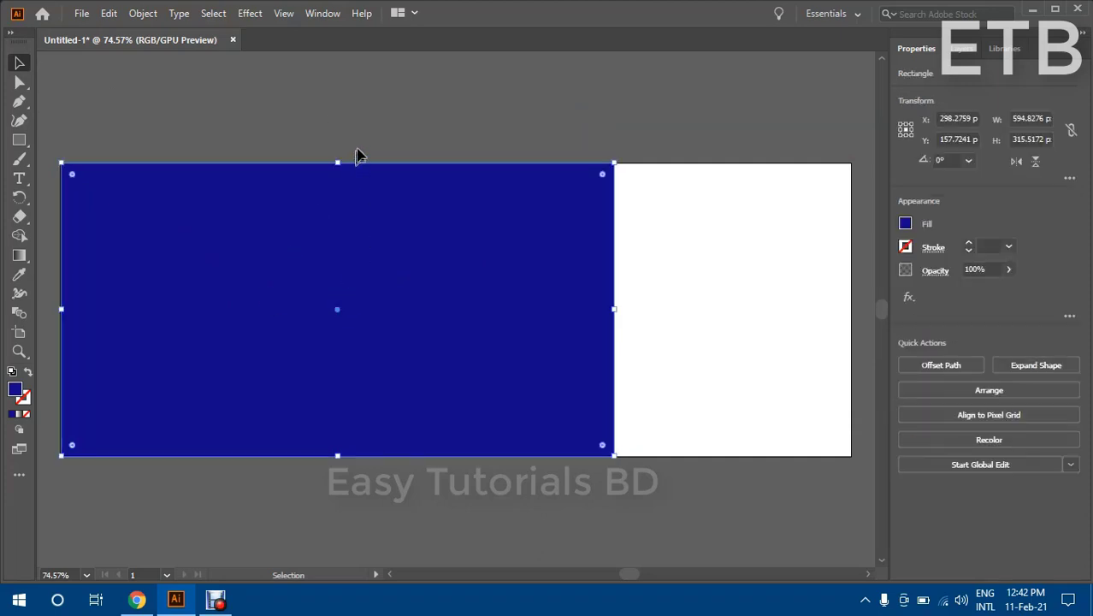
# Step: Select the blue rectangle's path with the Anchor Point tool
pyautogui.click(369, 118)
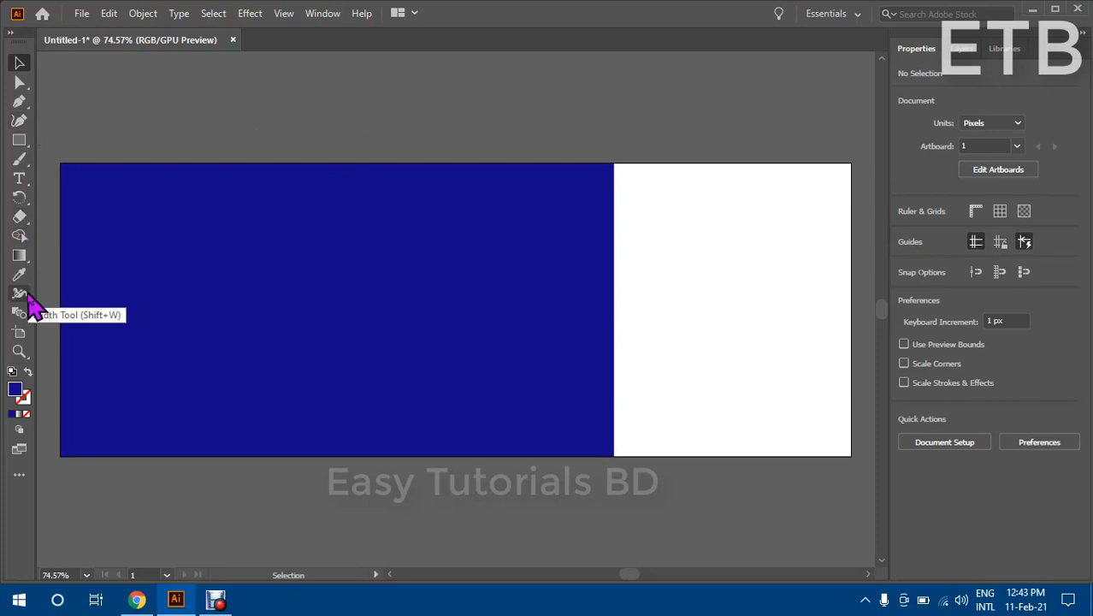
pyautogui.click(24, 120)
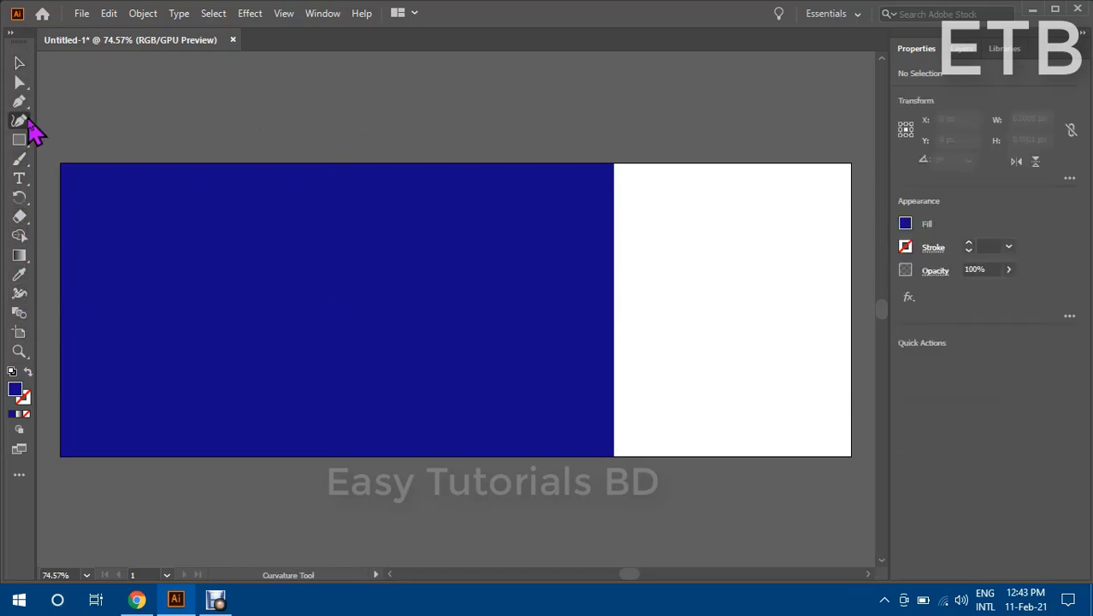
pyautogui.rightClick(24, 109)
pyautogui.click(86, 120)
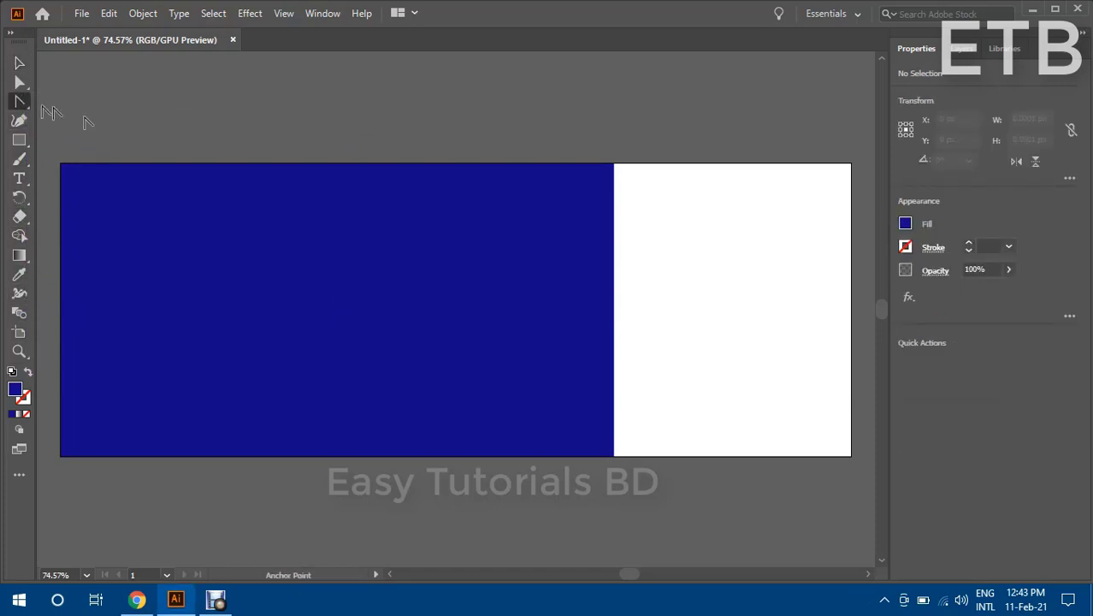
pyautogui.click(615, 301)
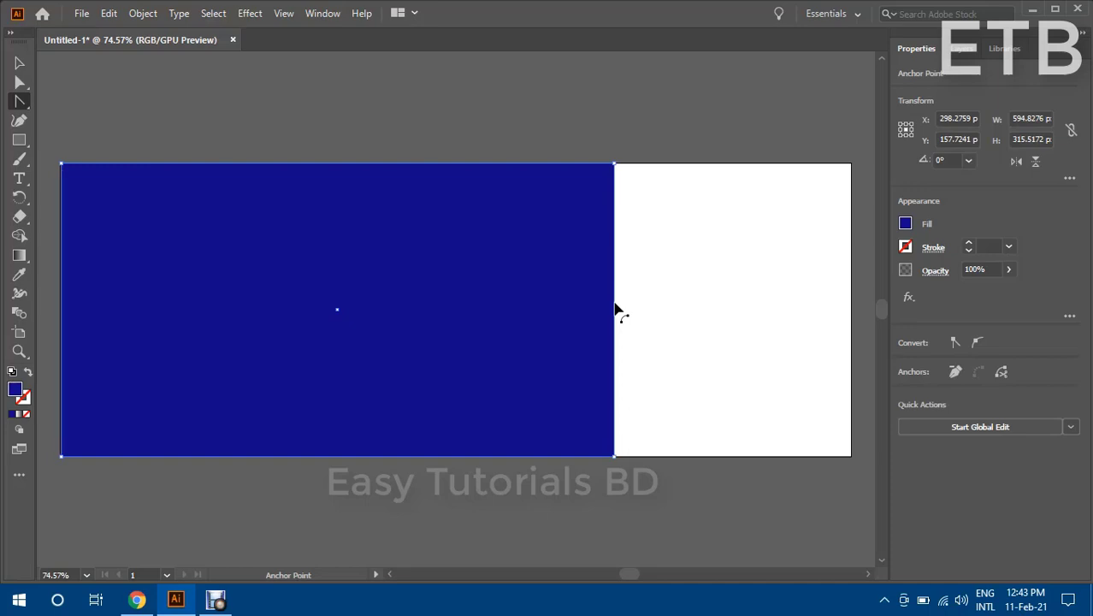
pyautogui.hotkey('ctrl', 't')
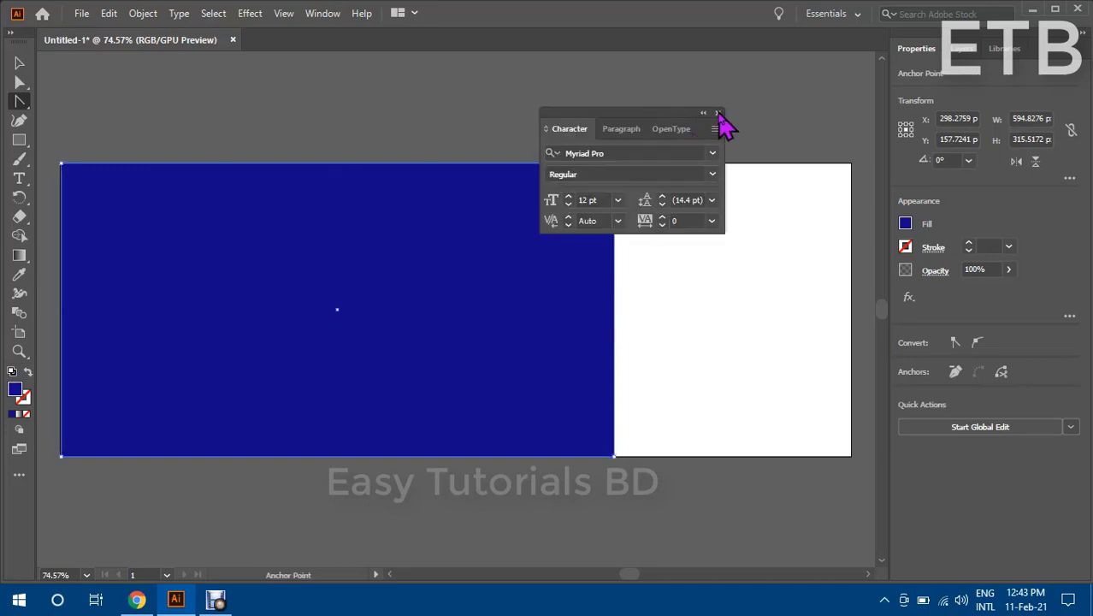
pyautogui.click(718, 113)
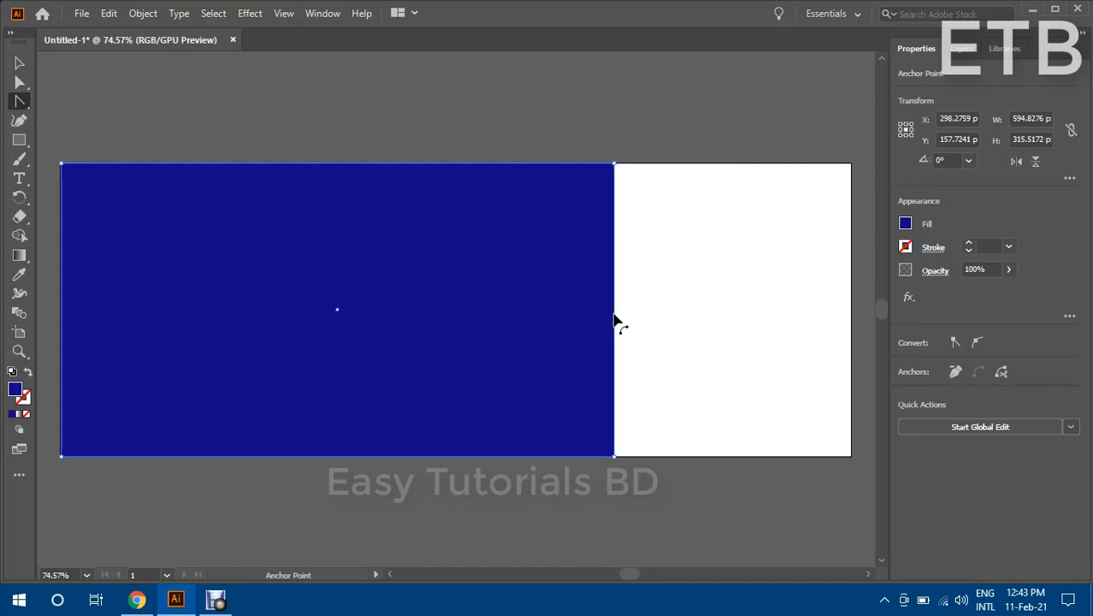
# Step: Nudge the right edge's midpoint anchor left three times to bend it into a wave
pyautogui.press('a')
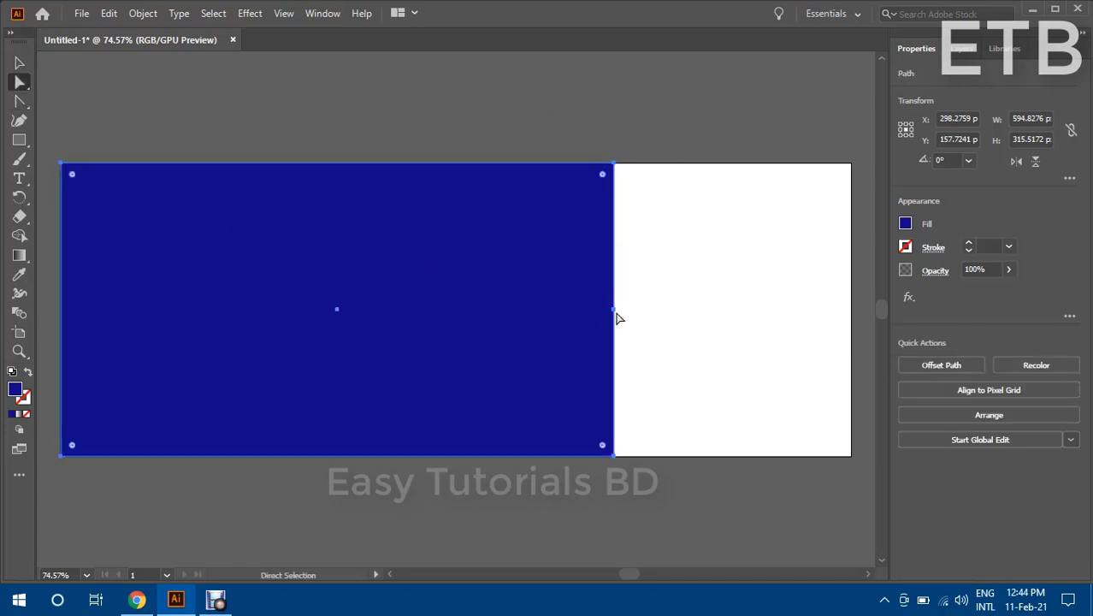
pyautogui.moveTo(616, 312); pyautogui.dragTo(604, 314)
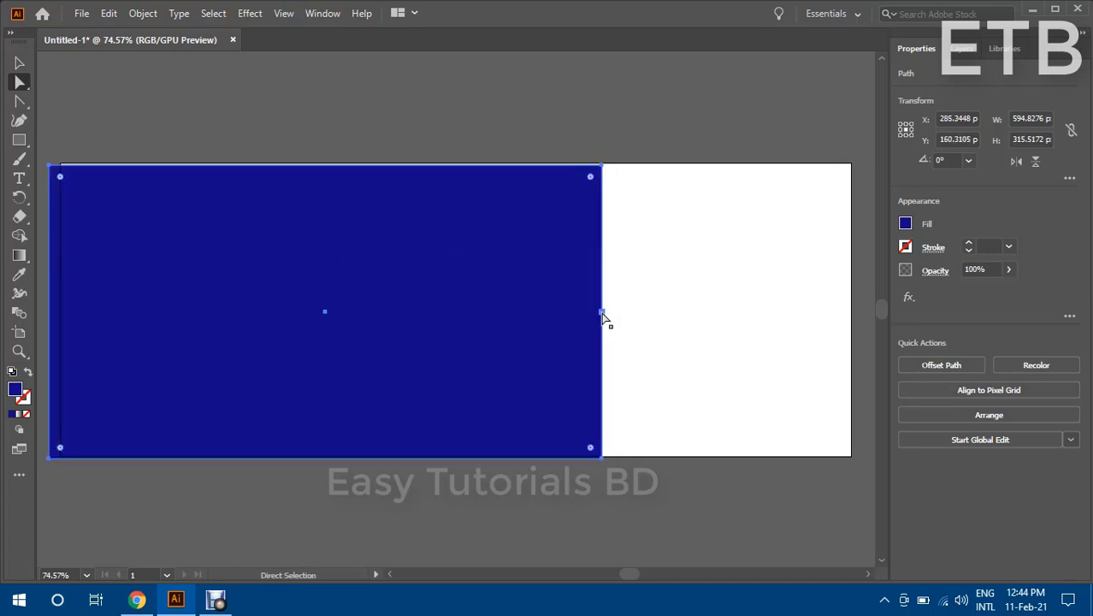
pyautogui.hotkey('ctrl', 'z')
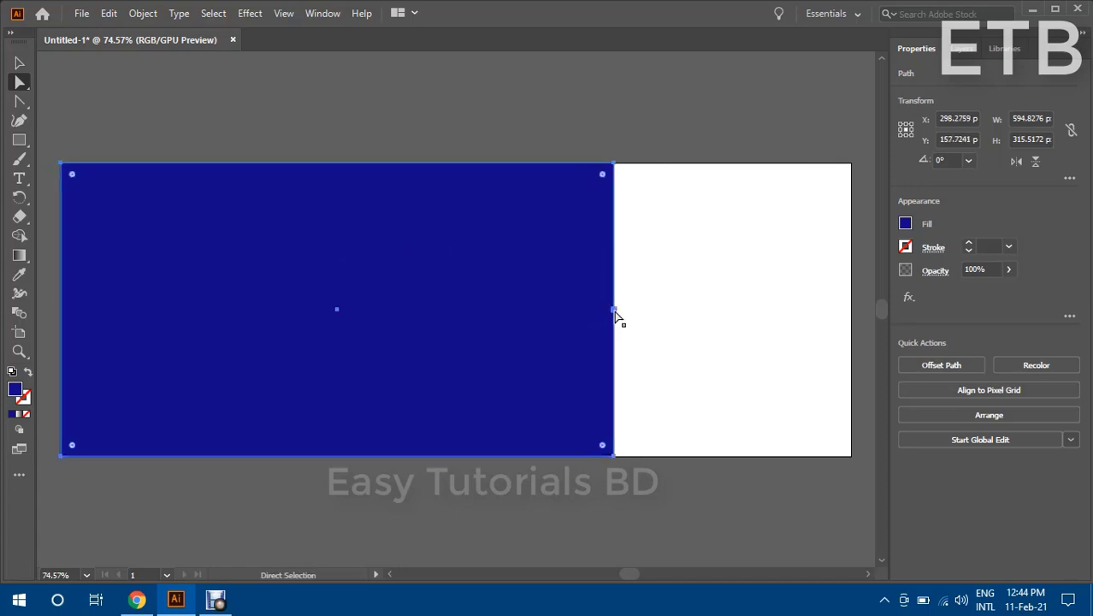
pyautogui.click(614, 310)
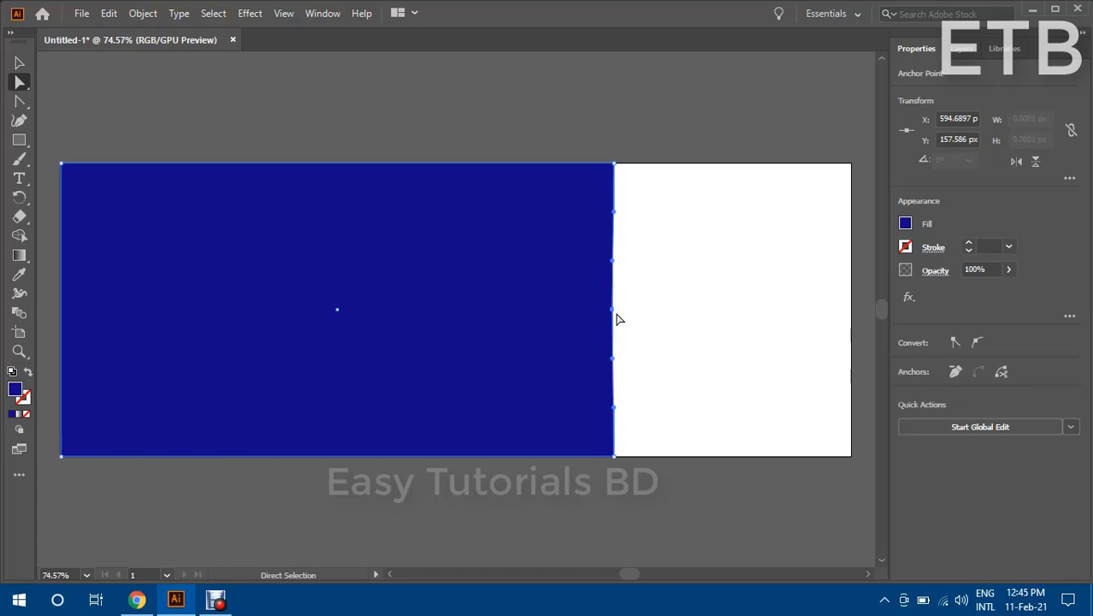
pyautogui.press('Left')
pyautogui.press('Left')
pyautogui.press('Left')
pyautogui.press('Left')
pyautogui.press('Left')
pyautogui.press('Left')
pyautogui.press('Left')
pyautogui.press('Left')
pyautogui.press('Left')
pyautogui.press('Left')
pyautogui.press('Left')
pyautogui.press('Left')
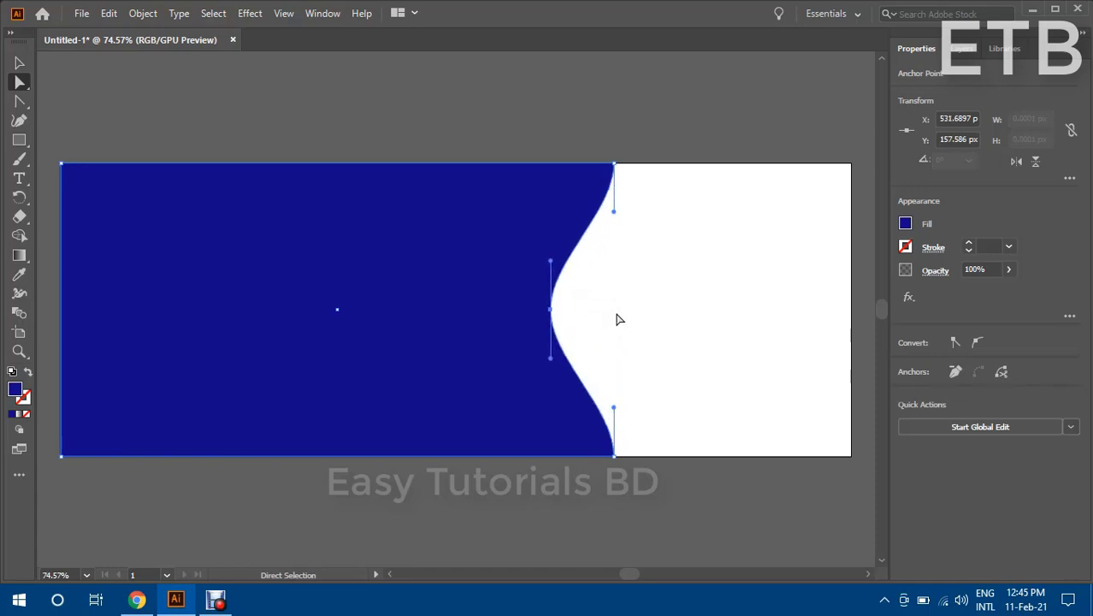
pyautogui.press('Left')
pyautogui.press('Left')
pyautogui.press('Left')
pyautogui.press('Left')
pyautogui.press('Left')
pyautogui.press('Left')
pyautogui.press('Left')
pyautogui.press('Left')
pyautogui.press('Left')
pyautogui.press('Left')
pyautogui.press('Left')
pyautogui.press('Left')
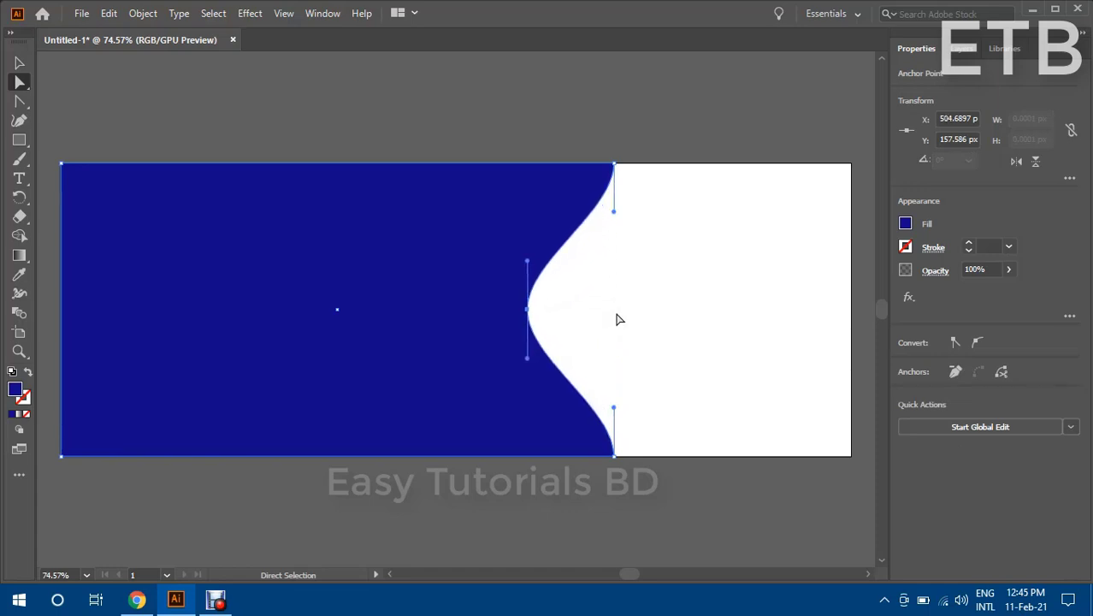
pyautogui.press('Left')
pyautogui.press('Left')
pyautogui.press('Left')
pyautogui.press('Left')
pyautogui.press('Left')
pyautogui.press('Left')
pyautogui.press('Left')
pyautogui.press('Left')
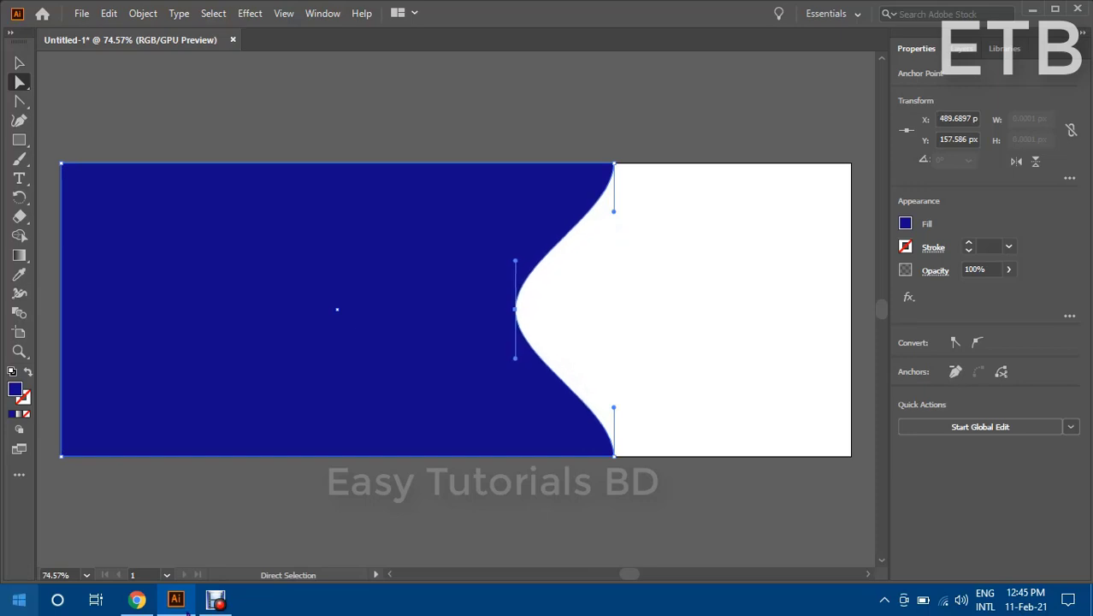
pyautogui.click(549, 104)
pyautogui.keyDown('ctrl'); pyautogui.click(459, 239); pyautogui.keyUp('ctrl')
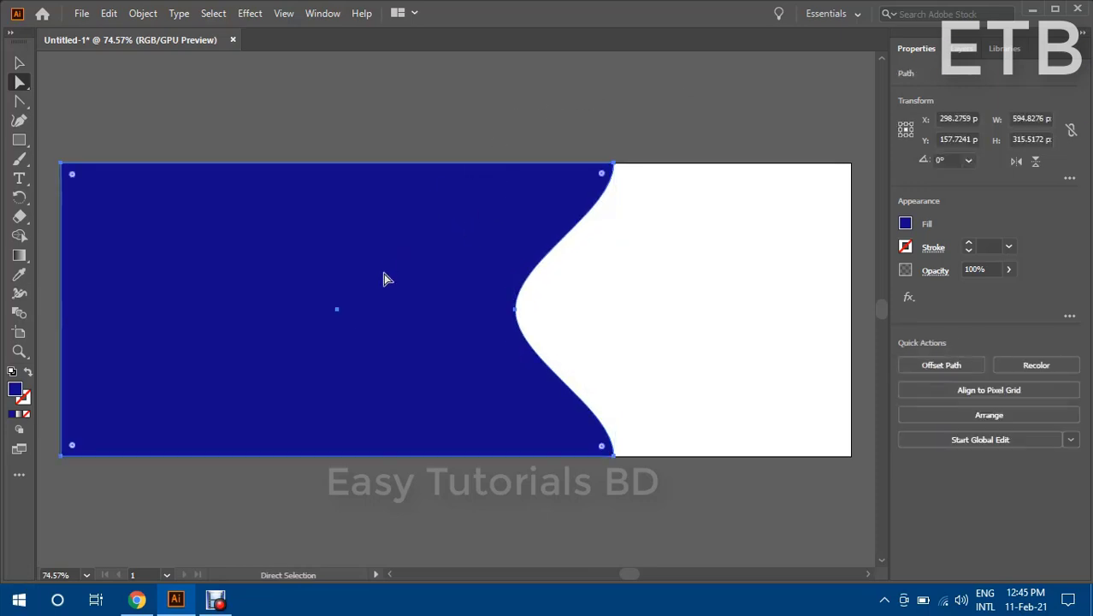
# Step: Duplicate the wave shape and fill the copy with vivid red
pyautogui.hotkey('alt', 'Left')
pyautogui.hotkey('alt', 'Left')
pyautogui.hotkey('alt', 'Left')
pyautogui.hotkey('alt', 'Left')
pyautogui.hotkey('alt', 'Left')
pyautogui.hotkey('alt', 'Left')
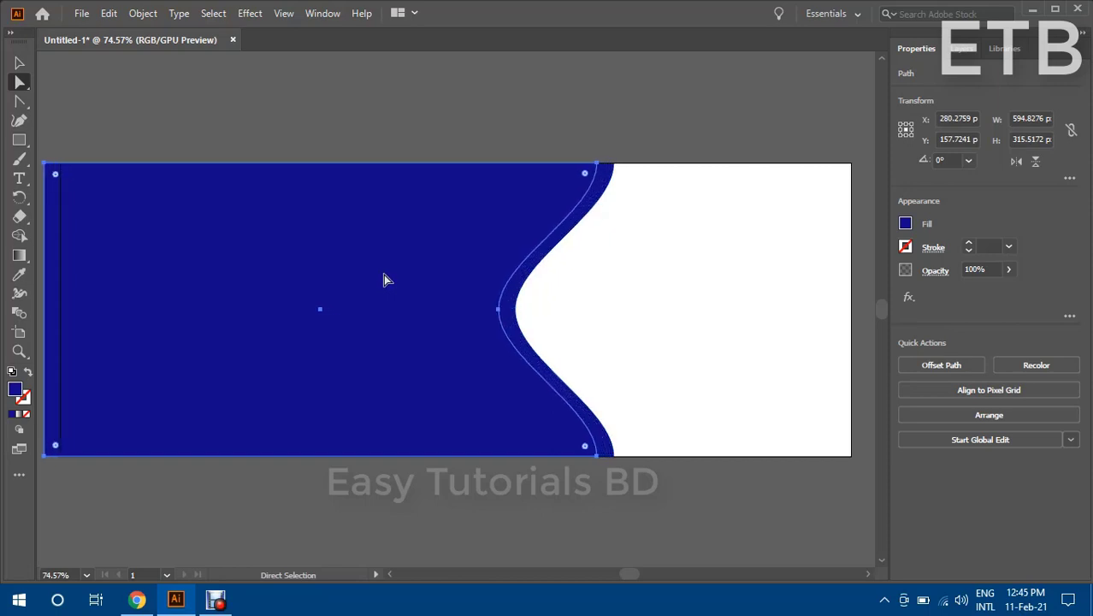
pyautogui.hotkey('alt', 'Left')
pyautogui.hotkey('alt', 'Left')
pyautogui.hotkey('alt', 'Left')
pyautogui.hotkey('alt', 'Left')
pyautogui.hotkey('alt', 'Left')
pyautogui.hotkey('alt', 'Left')
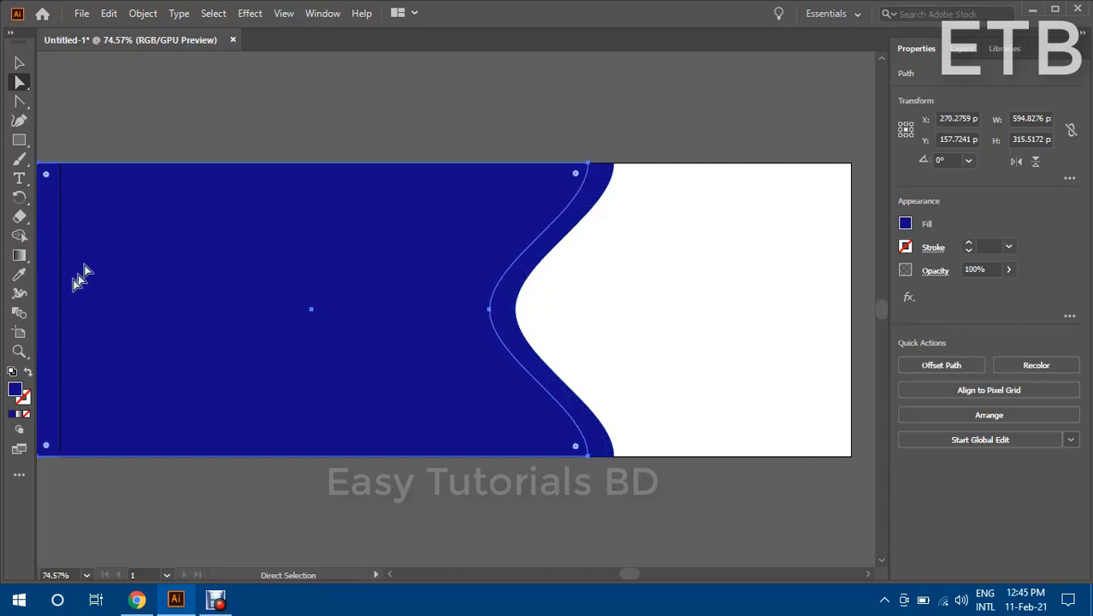
pyautogui.doubleClick(15, 391)
pyautogui.click(820, 182)
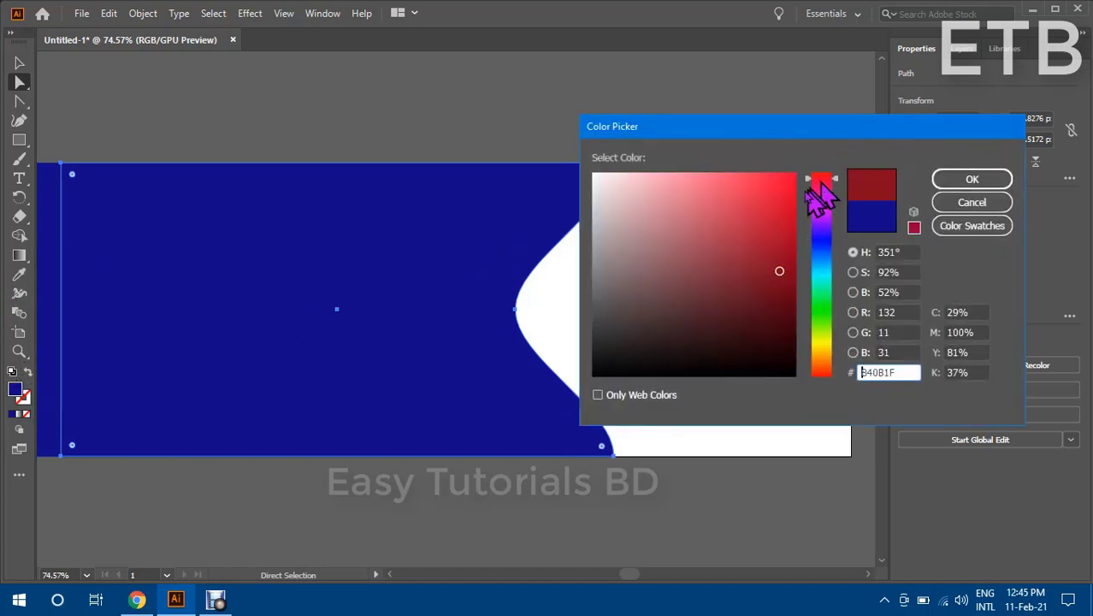
pyautogui.click(771, 190)
pyautogui.moveTo(781, 183); pyautogui.dragTo(795, 178)
pyautogui.click(971, 179)
# Step: Nudge the blue wave right two steps so a red band shows along its edge
pyautogui.click(709, 93)
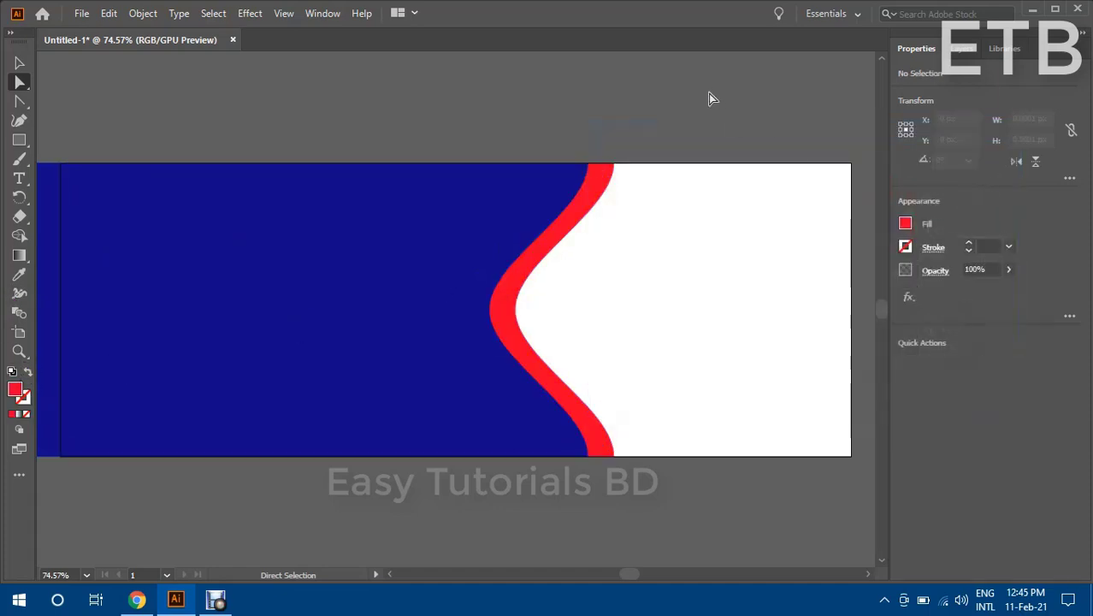
pyautogui.click(456, 302)
pyautogui.press('Right')
pyautogui.press('Right')
pyautogui.press('Right')
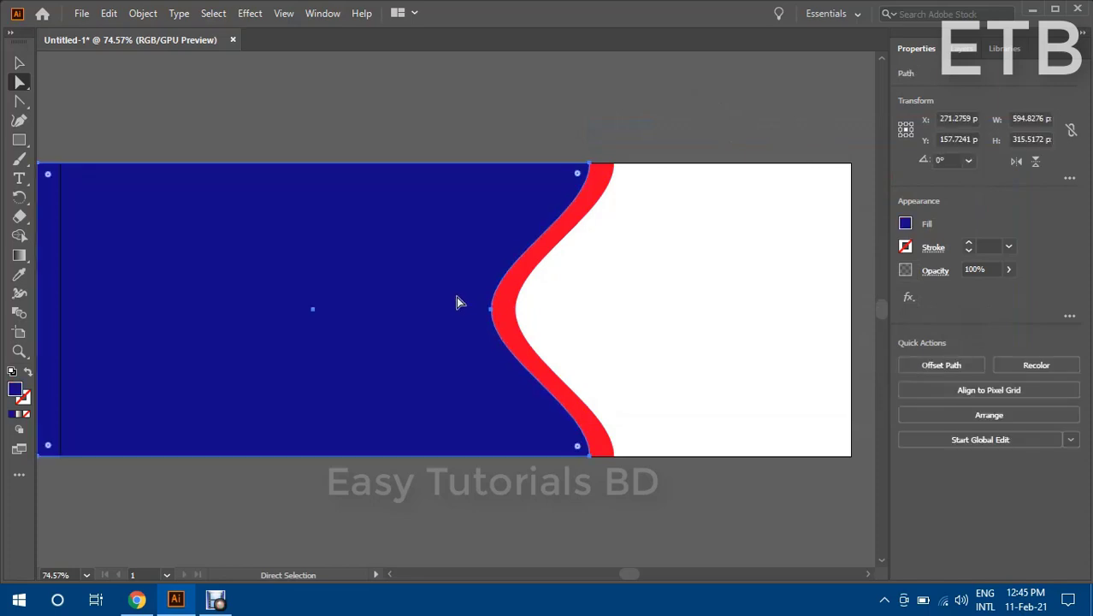
pyautogui.press('Right')
pyautogui.press('Right')
pyautogui.press('Right')
pyautogui.press('Right')
pyautogui.press('Right')
pyautogui.press('Right')
pyautogui.click(349, 112)
pyautogui.click(147, 282)
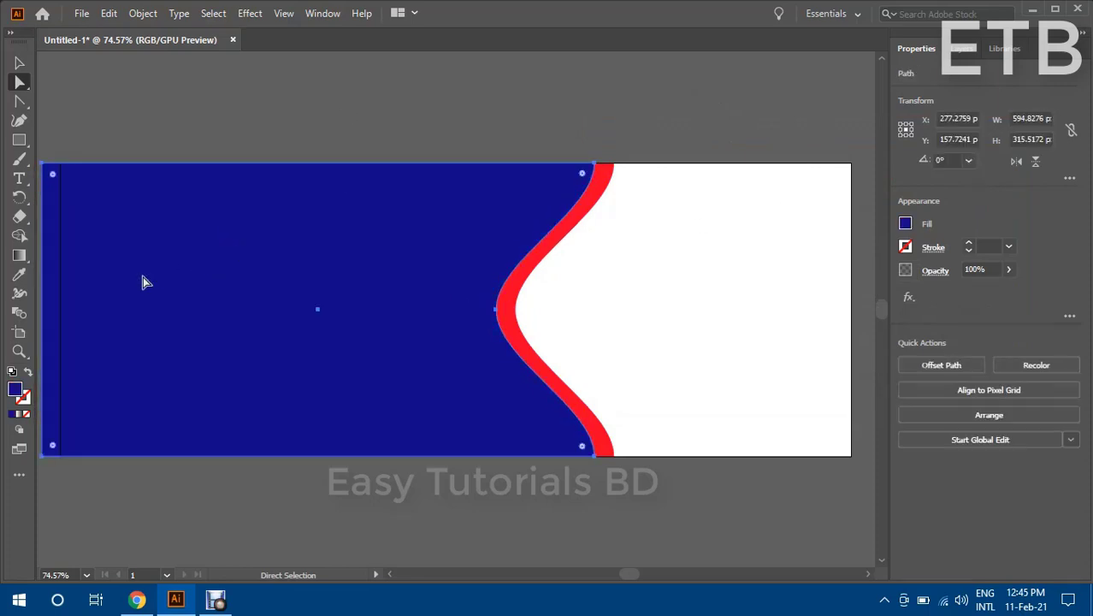
pyautogui.click(19, 63)
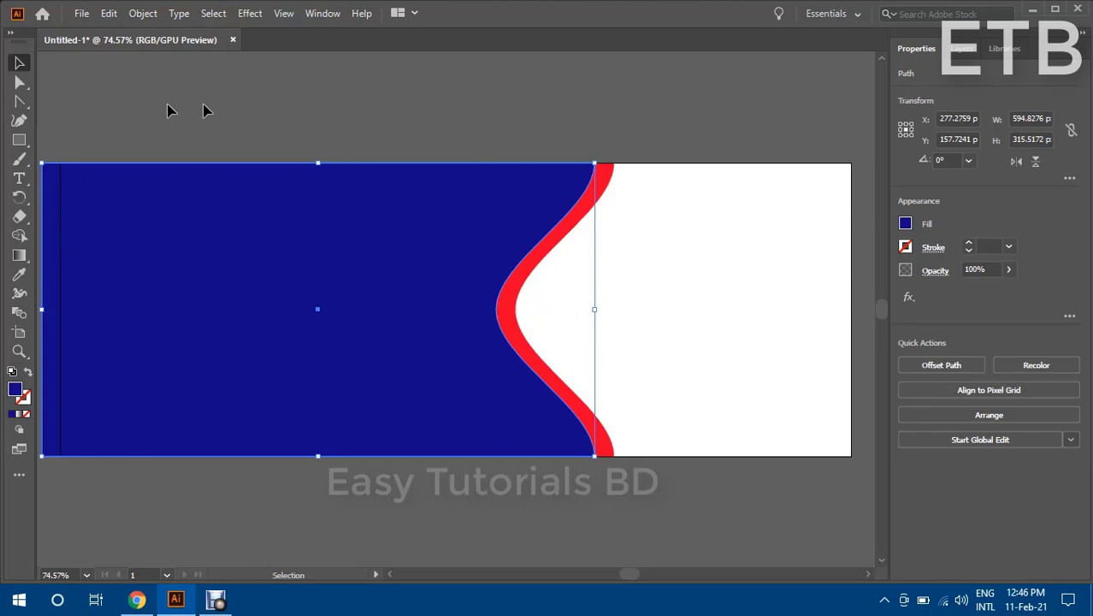
# Step: Use Shape Builder on both shapes to delete the blue strip past the artboard's left edge
pyautogui.moveTo(240, 111); pyautogui.dragTo(254, 532)
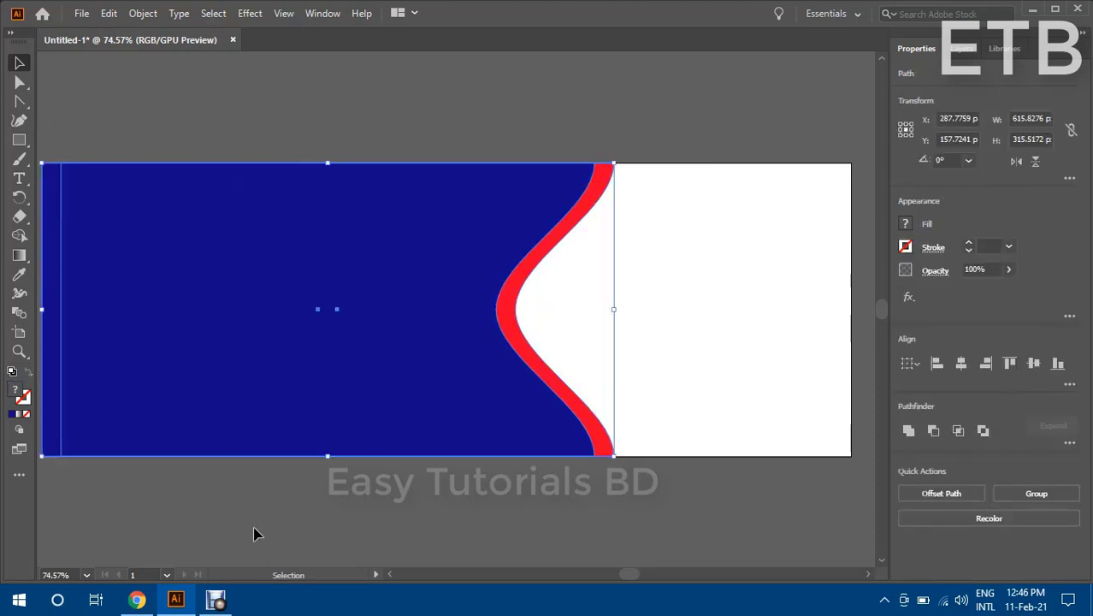
pyautogui.click(27, 237)
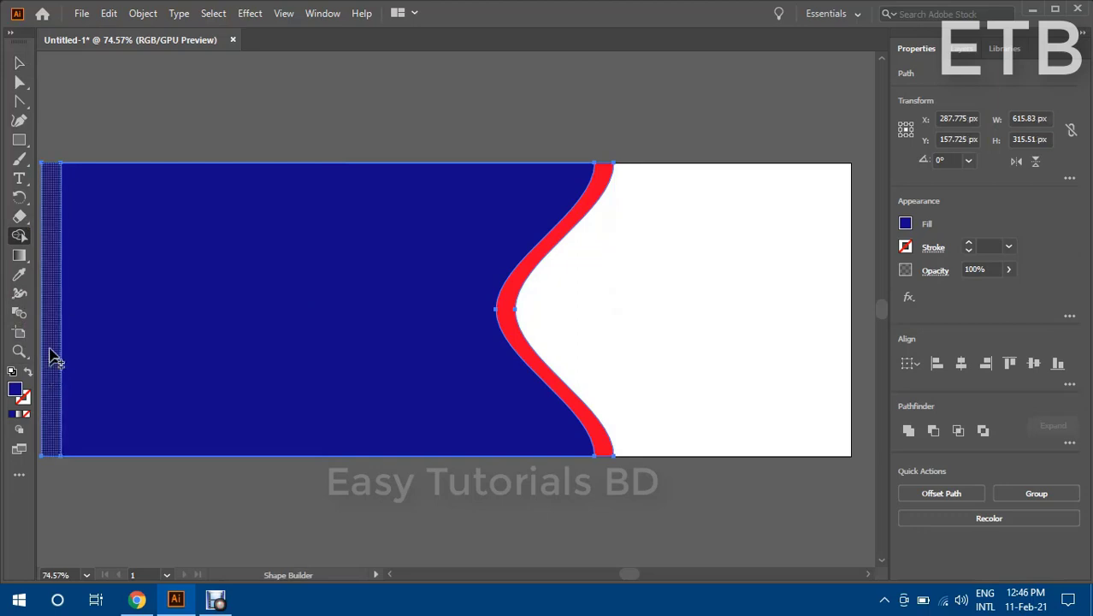
pyautogui.moveTo(51, 354); pyautogui.dragTo(61, 351)
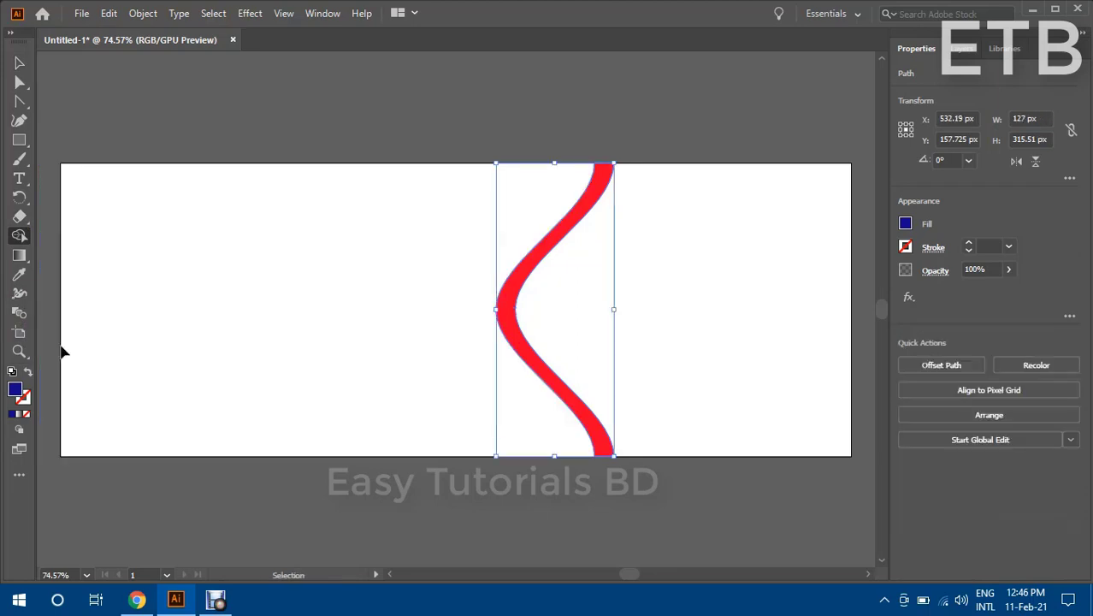
pyautogui.hotkey('ctrl', 'z')
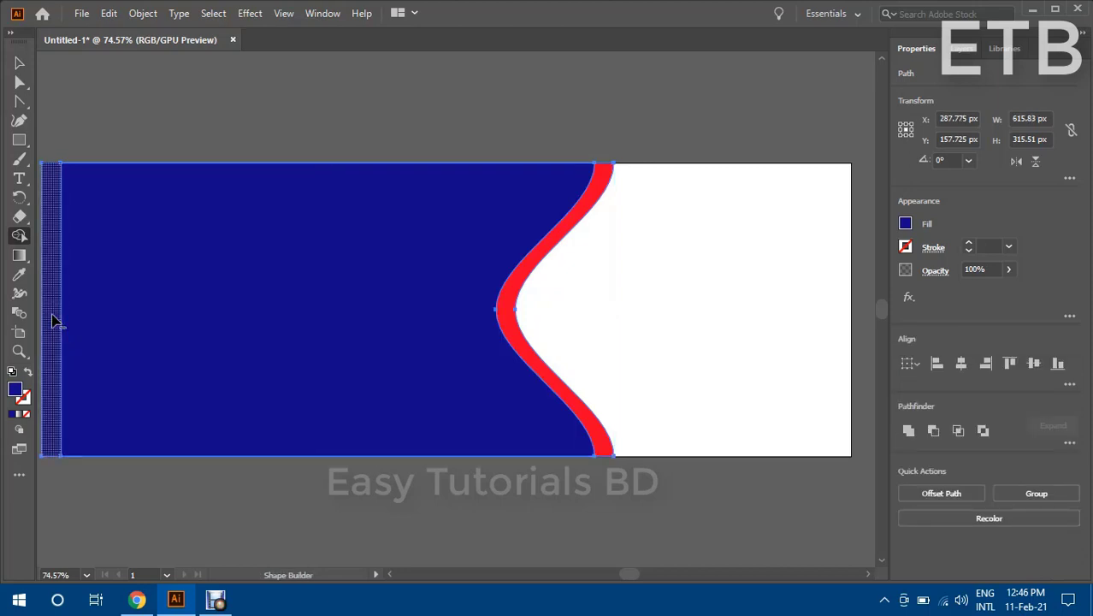
pyautogui.keyDown('alt'); pyautogui.click(56, 318); pyautogui.keyUp('alt')
pyautogui.click(20, 63)
pyautogui.click(117, 115)
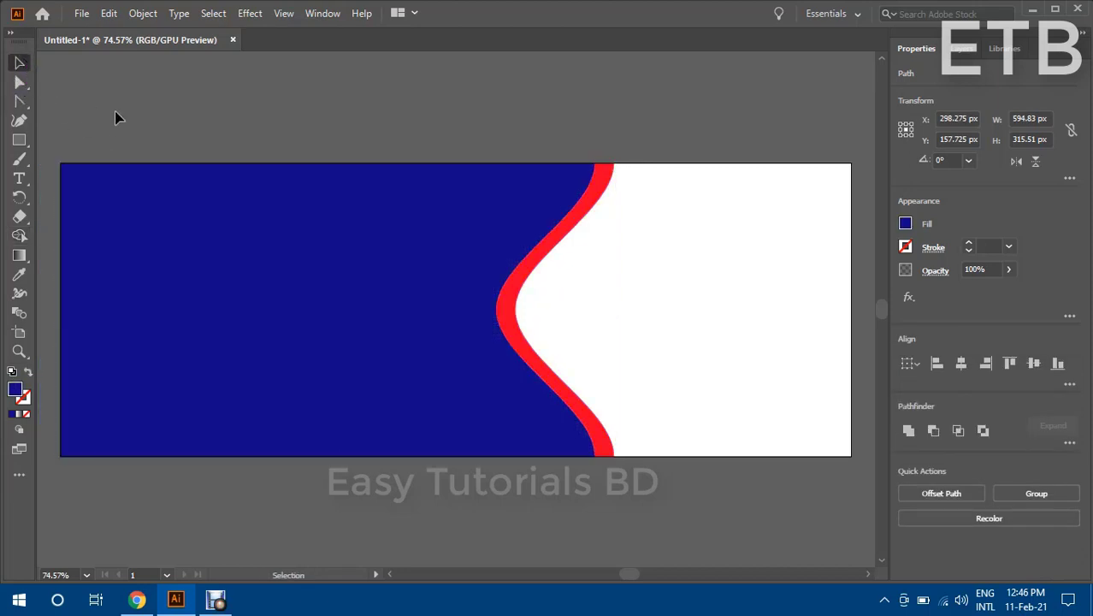
pyautogui.click(128, 336)
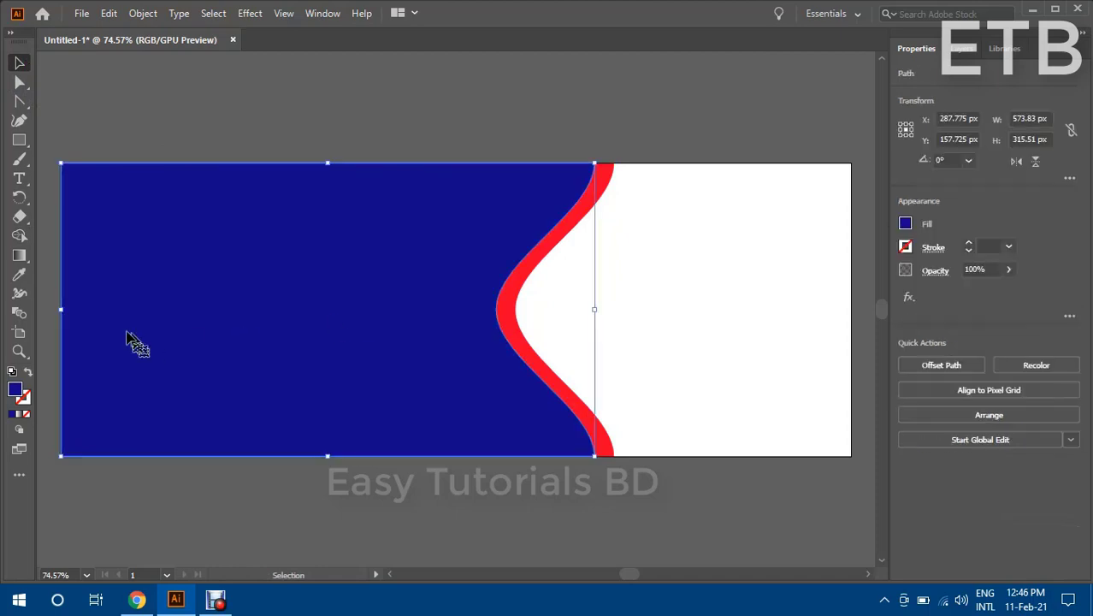
# Step: Apply a default gradient fill to the blue shape and isolate it for editing
pyautogui.click(20, 414)
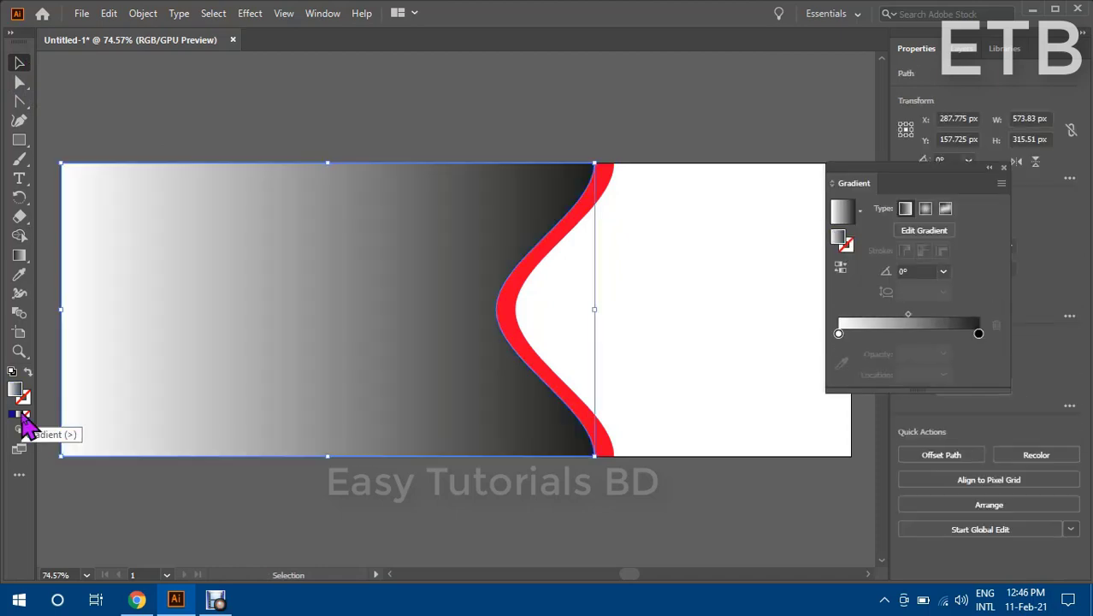
pyautogui.click(454, 107)
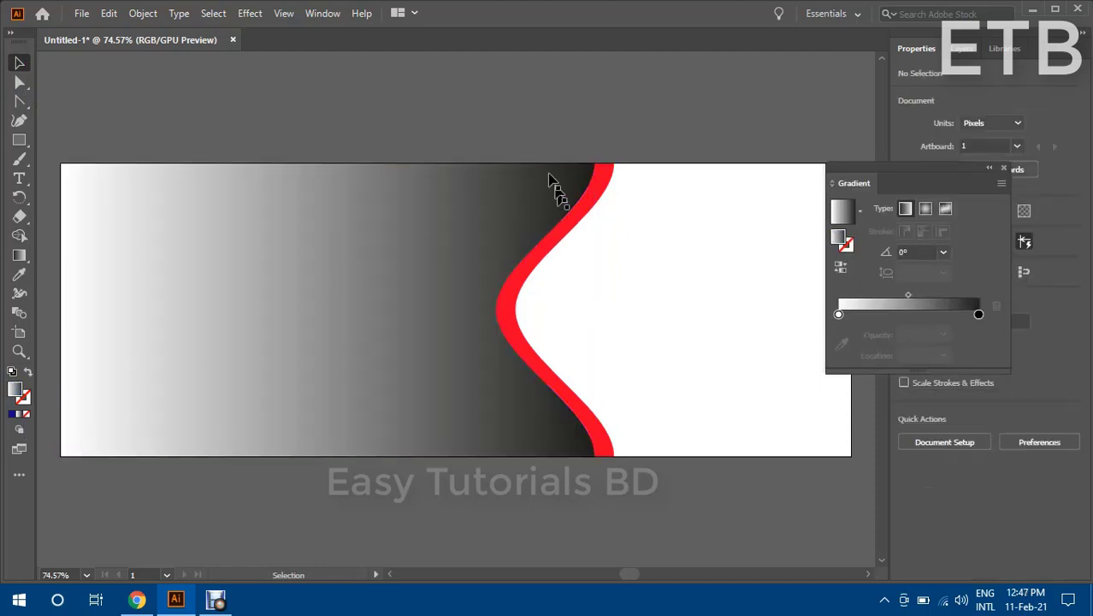
pyautogui.click(991, 168)
pyautogui.click(440, 255)
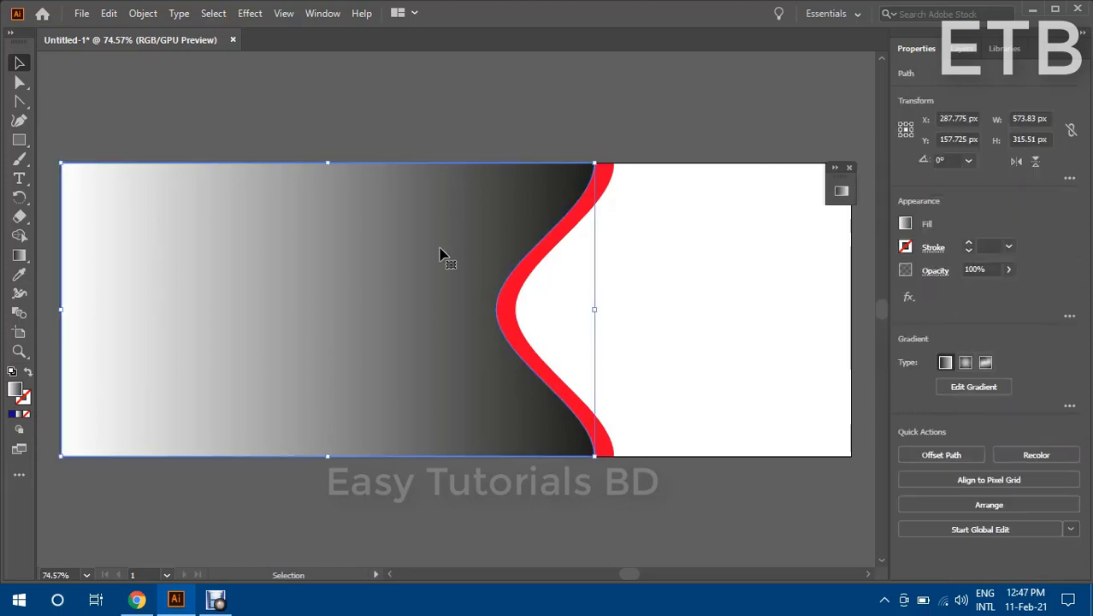
pyautogui.doubleClick(444, 256)
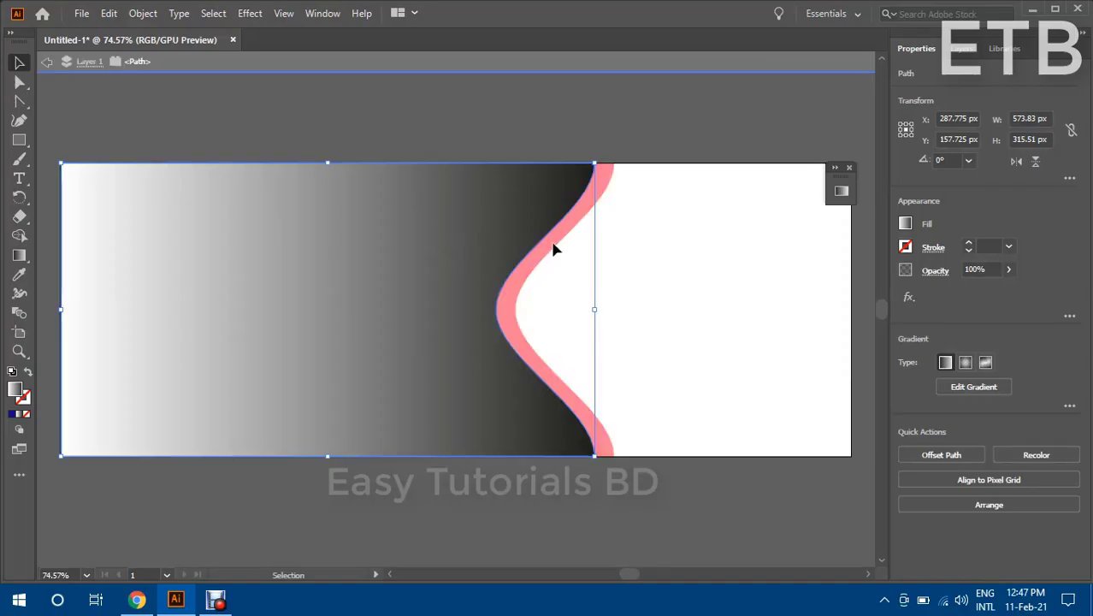
# Step: Try green swatches, then fill the shape with the Gold Dust gradient swatch
pyautogui.click(905, 224)
pyautogui.click(797, 281)
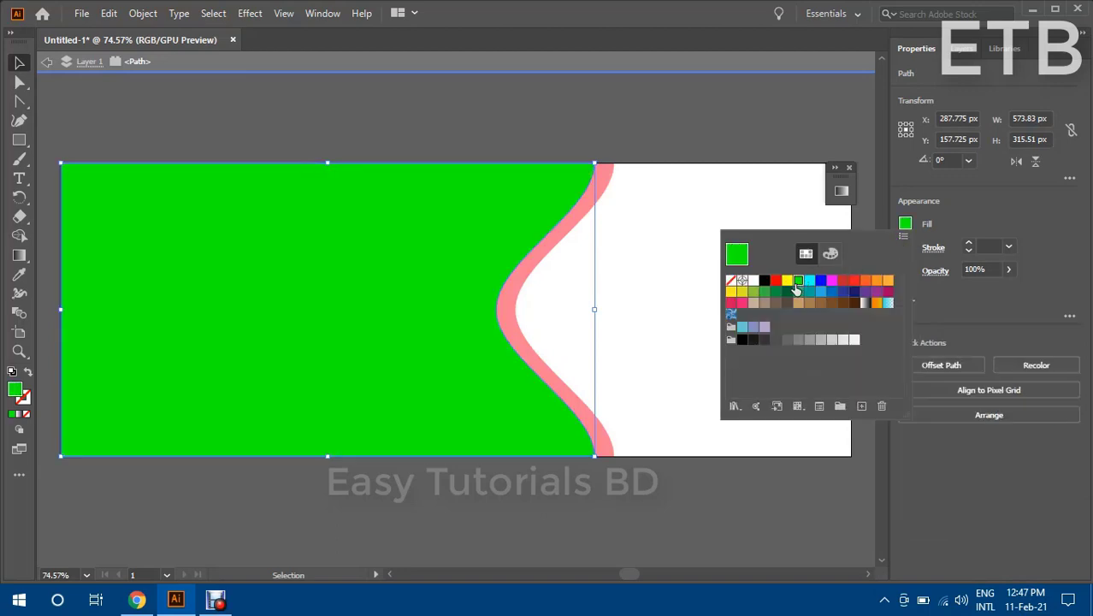
pyautogui.click(830, 253)
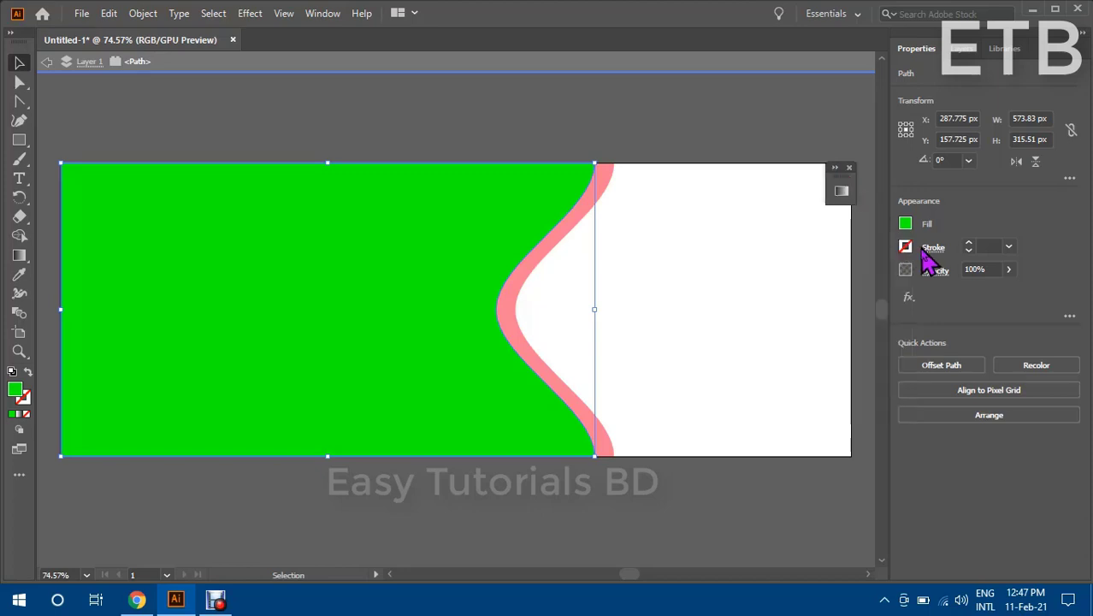
pyautogui.click(19, 414)
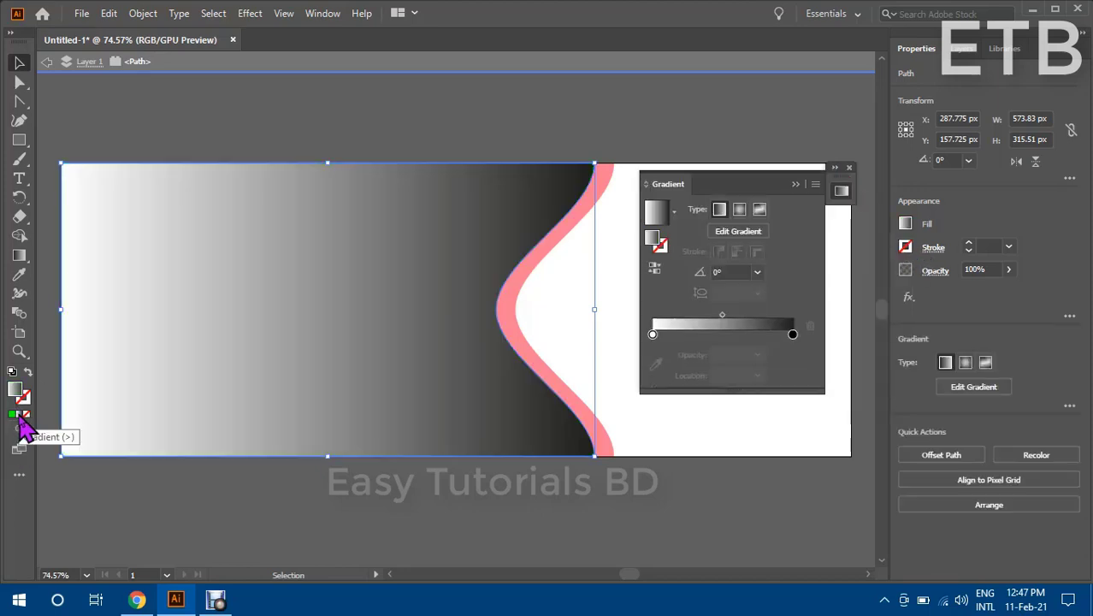
pyautogui.click(905, 228)
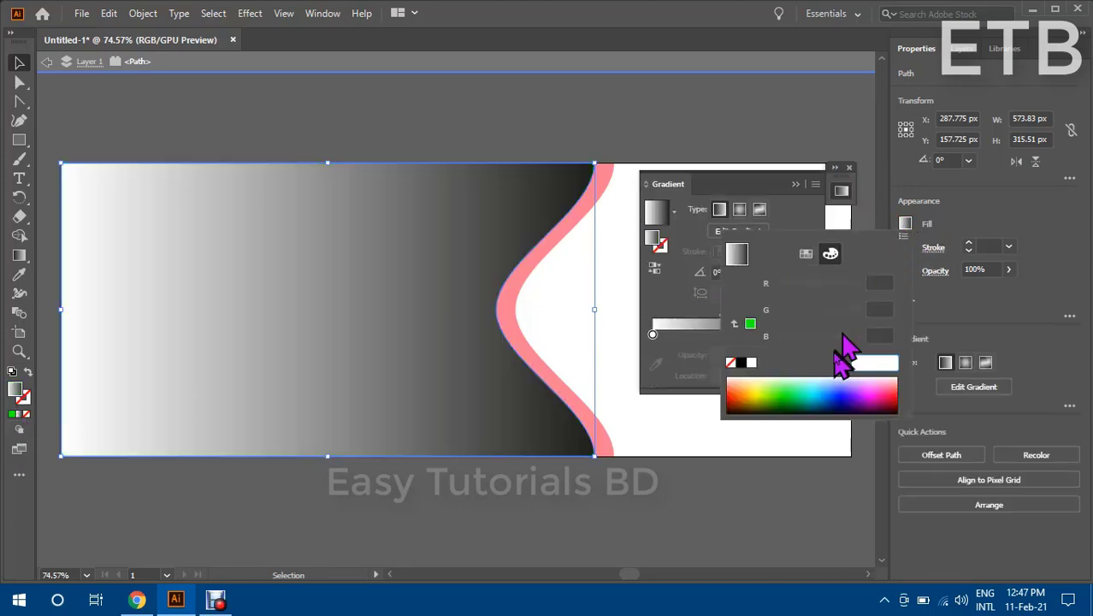
pyautogui.click(806, 254)
pyautogui.click(776, 297)
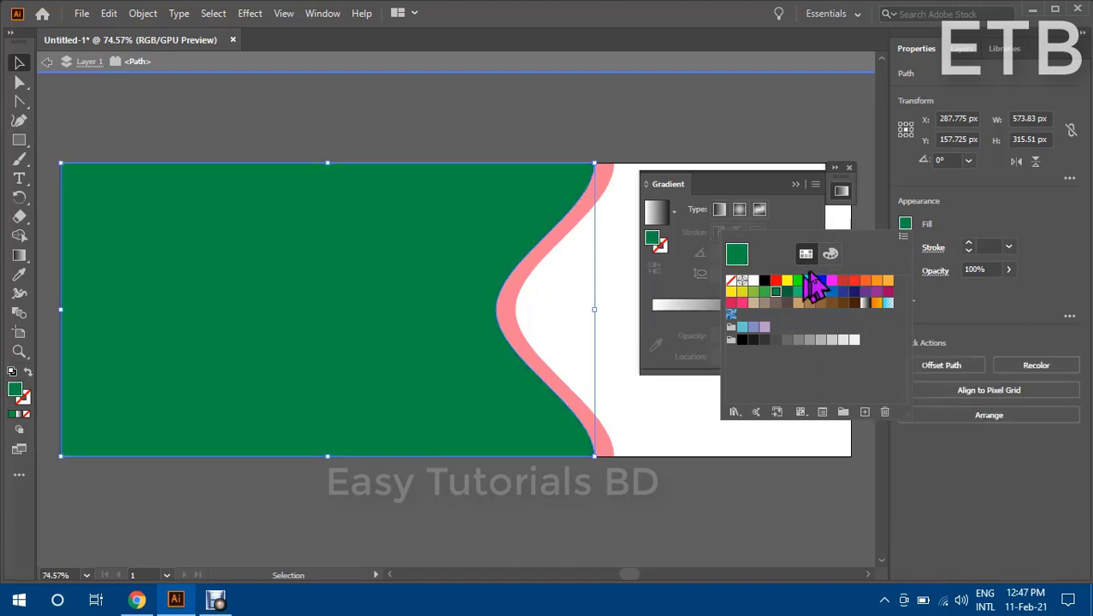
pyautogui.click(830, 255)
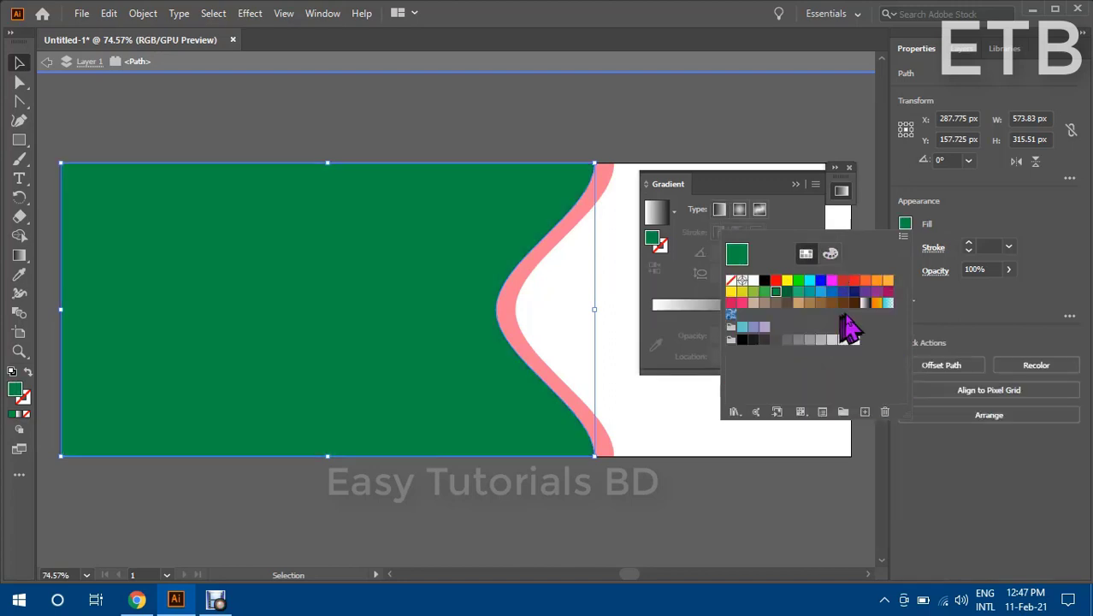
pyautogui.click(876, 304)
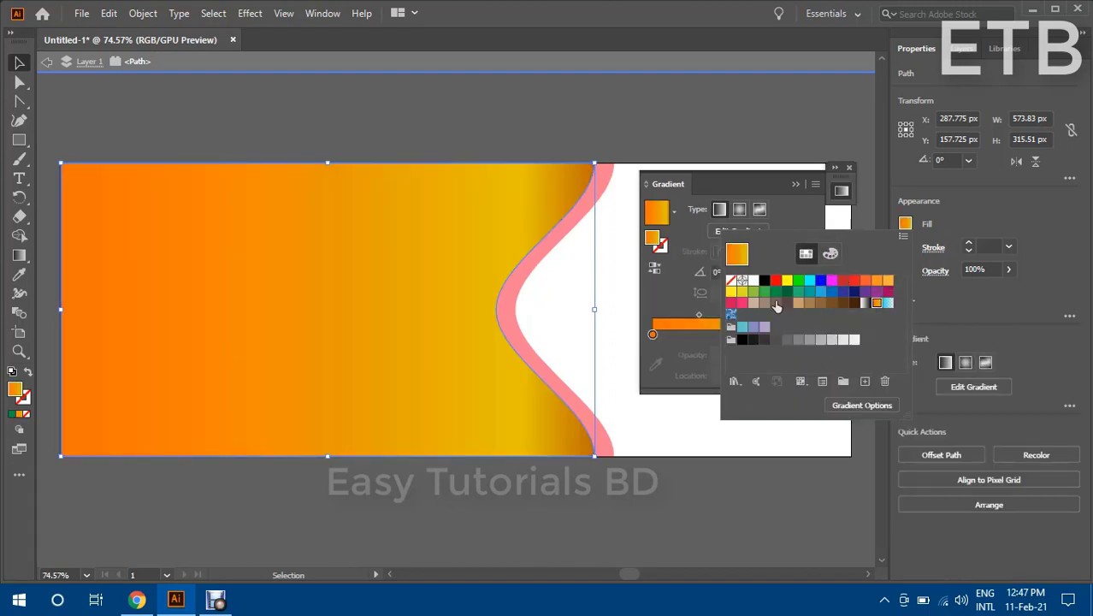
# Step: Set the gradient's left stop to RGB Green
pyautogui.click(657, 343)
pyautogui.doubleClick(653, 334)
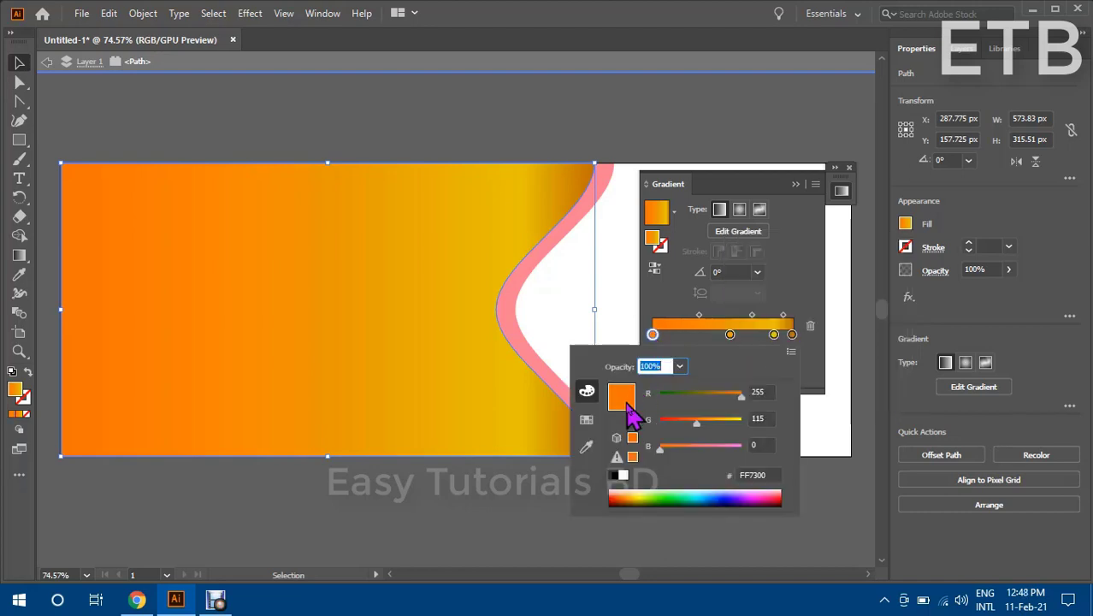
pyautogui.click(587, 419)
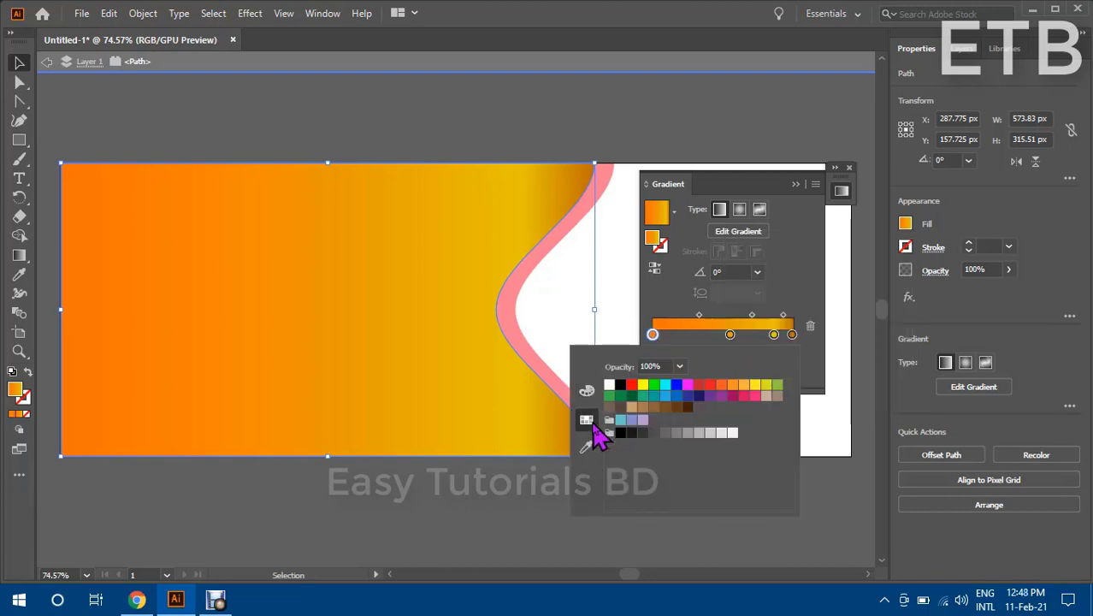
pyautogui.click(654, 386)
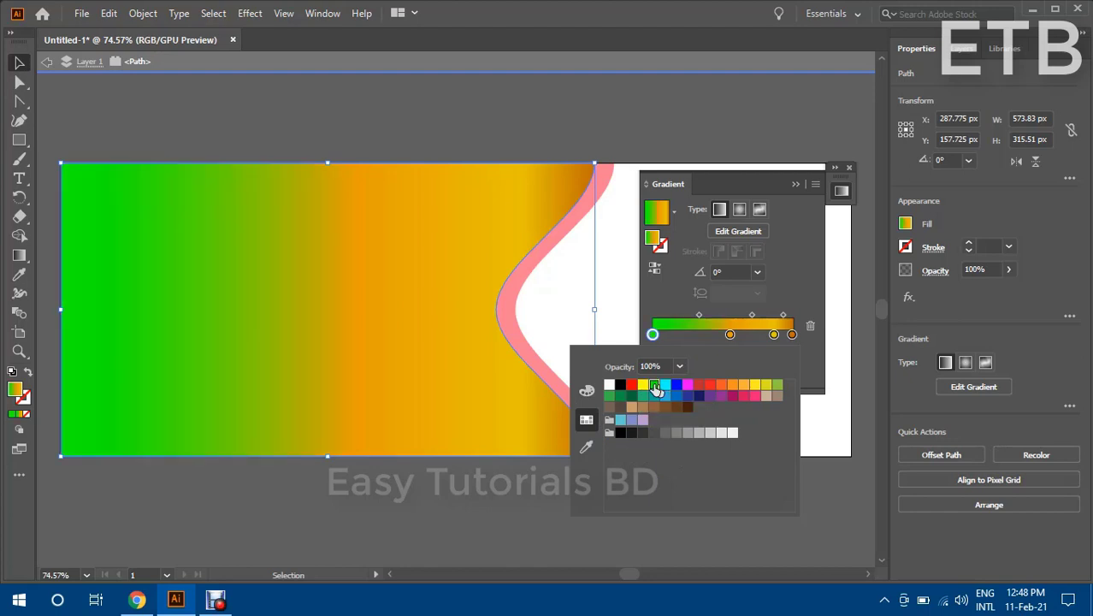
# Step: Set the middle gradient stop to yellow-green after trying green, red and magenta
pyautogui.doubleClick(731, 334)
pyautogui.click(686, 399)
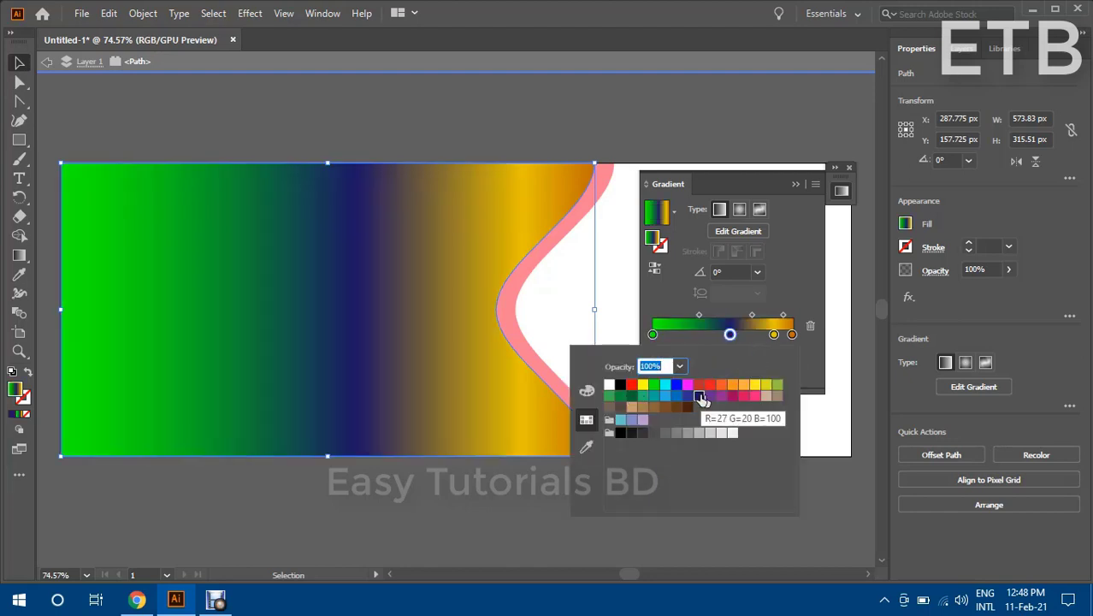
pyautogui.click(655, 387)
pyautogui.click(632, 386)
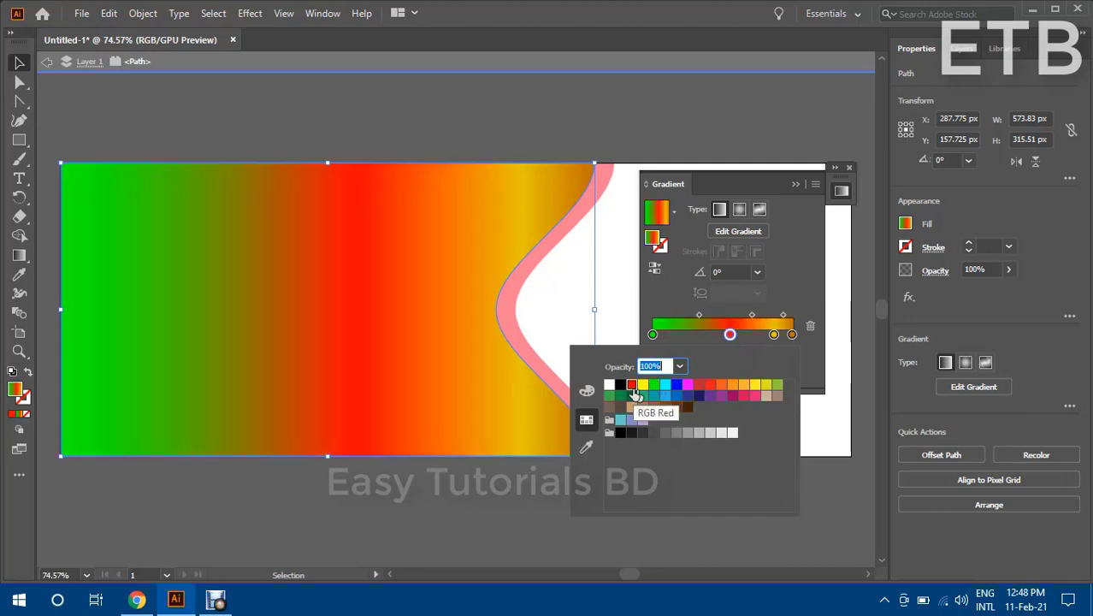
pyautogui.click(688, 386)
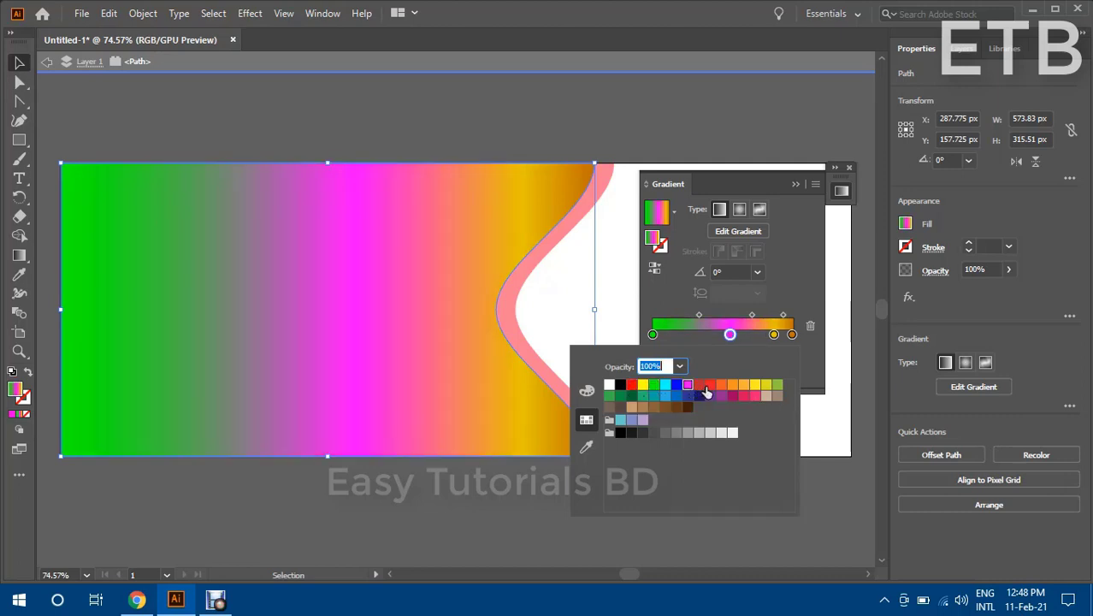
pyautogui.click(765, 386)
pyautogui.click(777, 390)
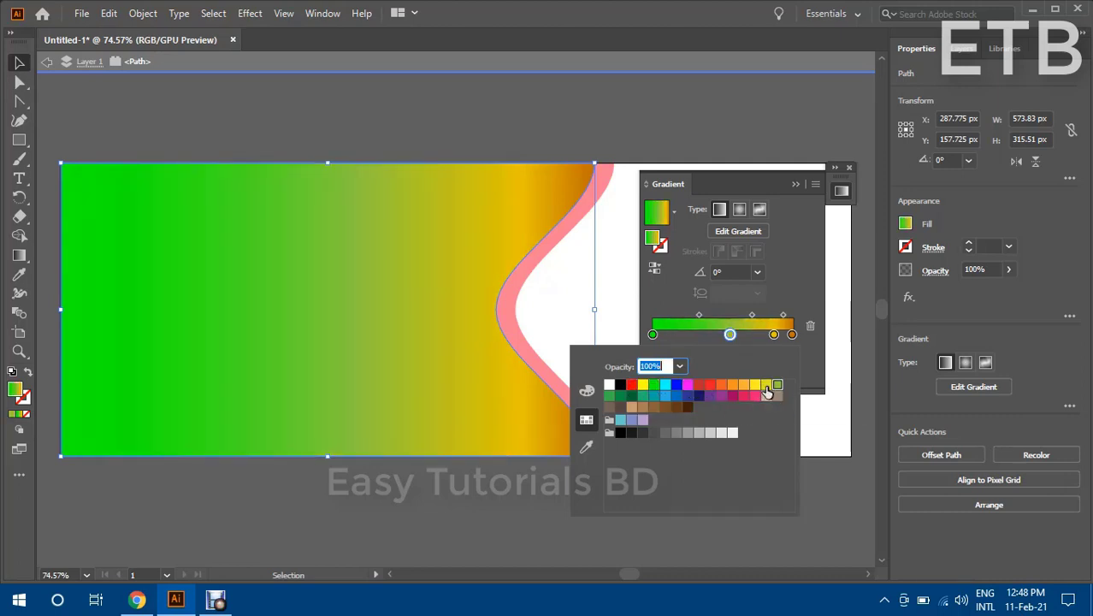
# Step: Set the right-hand gradient stop to yellow and deselect the rectangle
pyautogui.click(774, 335)
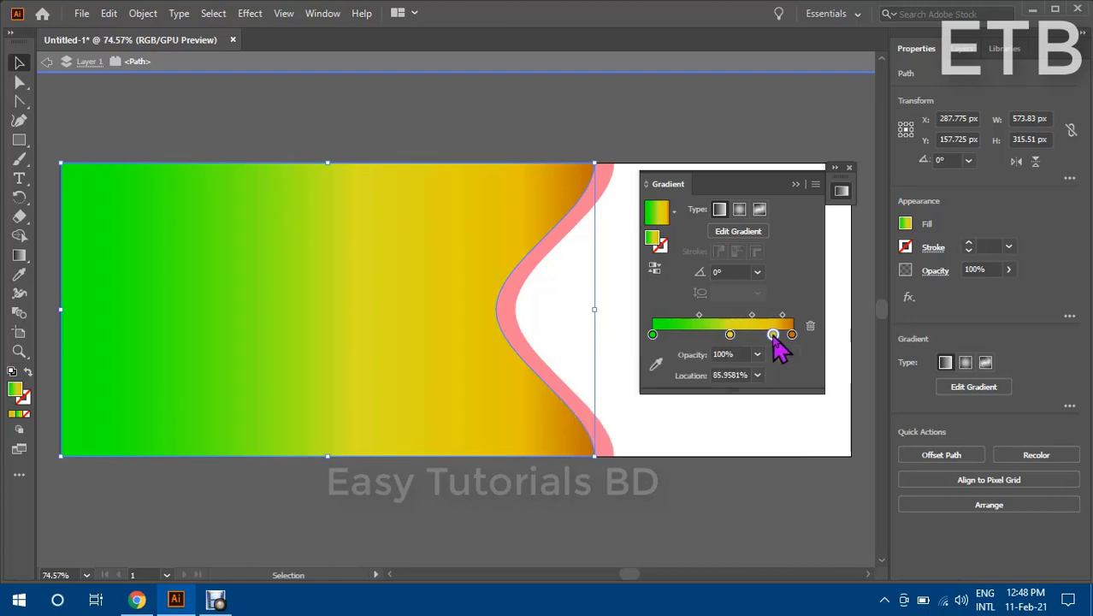
pyautogui.doubleClick(774, 335)
pyautogui.click(665, 386)
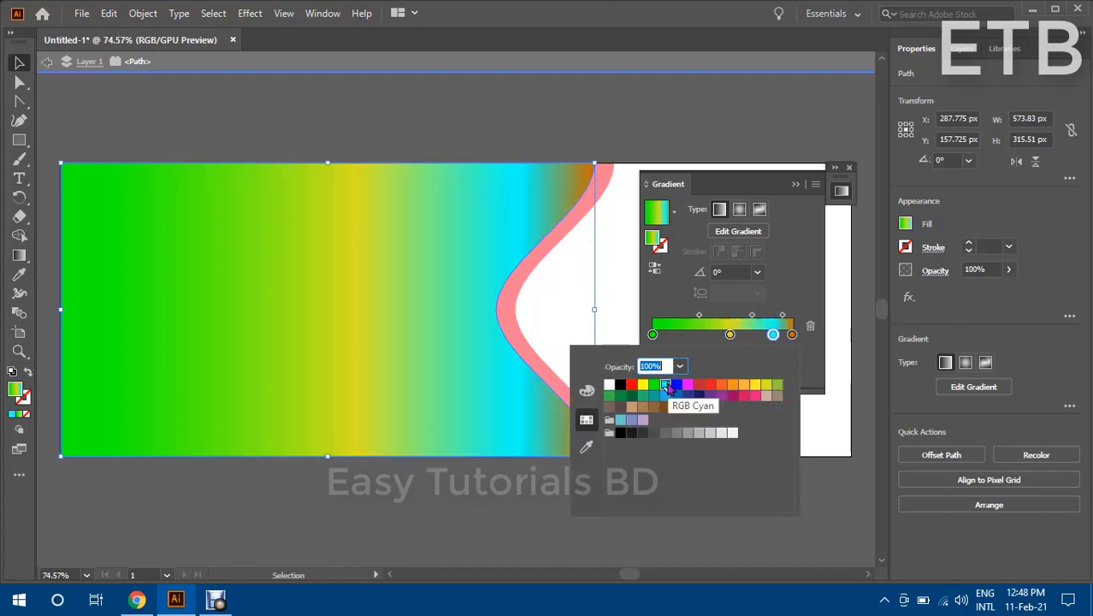
pyautogui.click(631, 385)
pyautogui.click(644, 386)
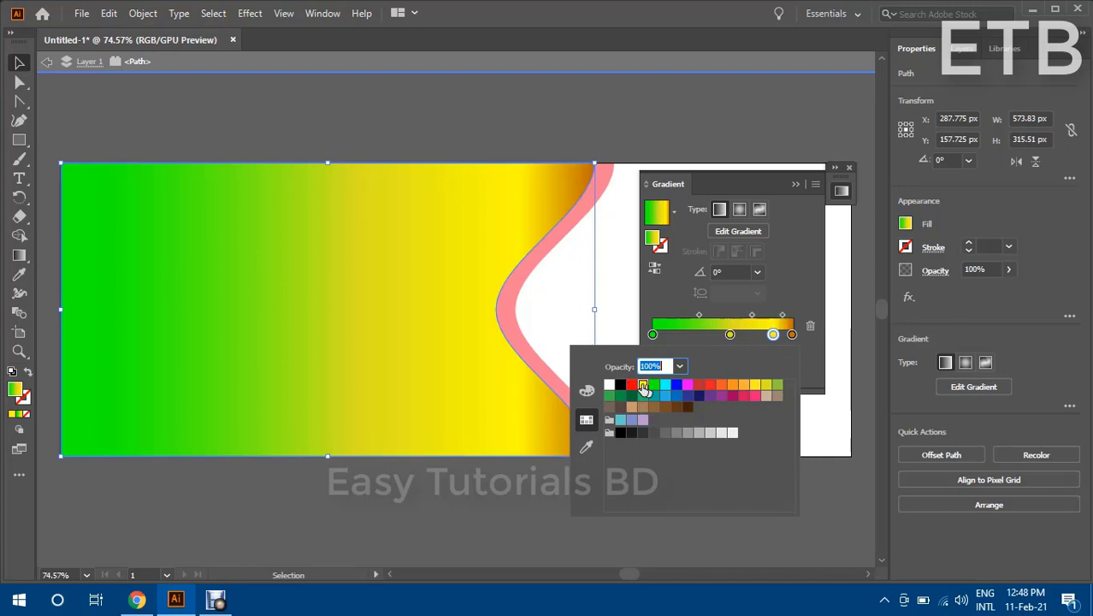
pyautogui.click(1061, 436)
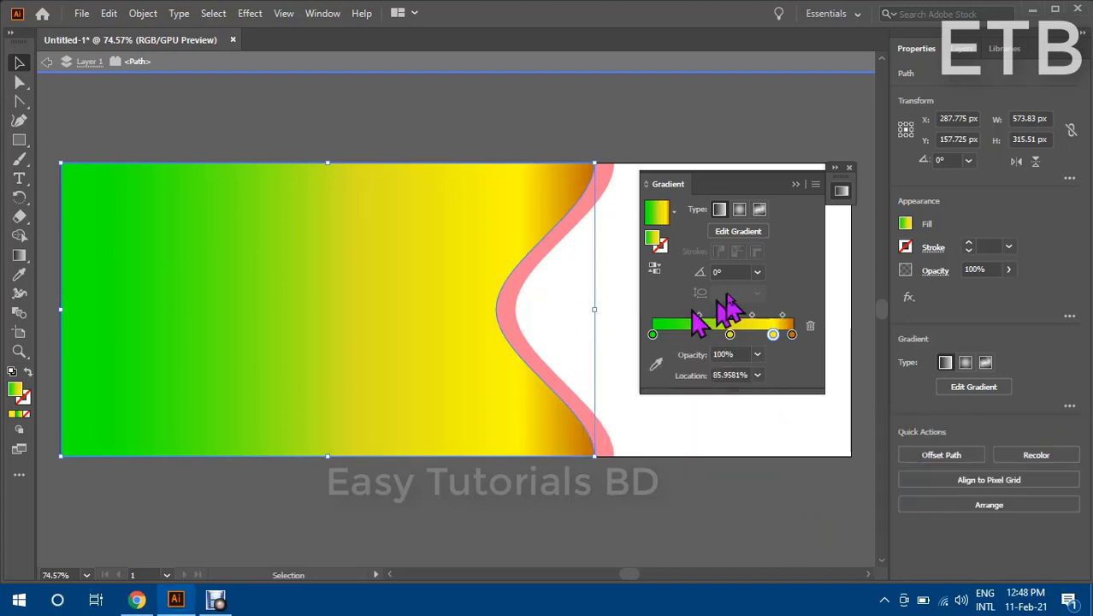
pyautogui.click(740, 167)
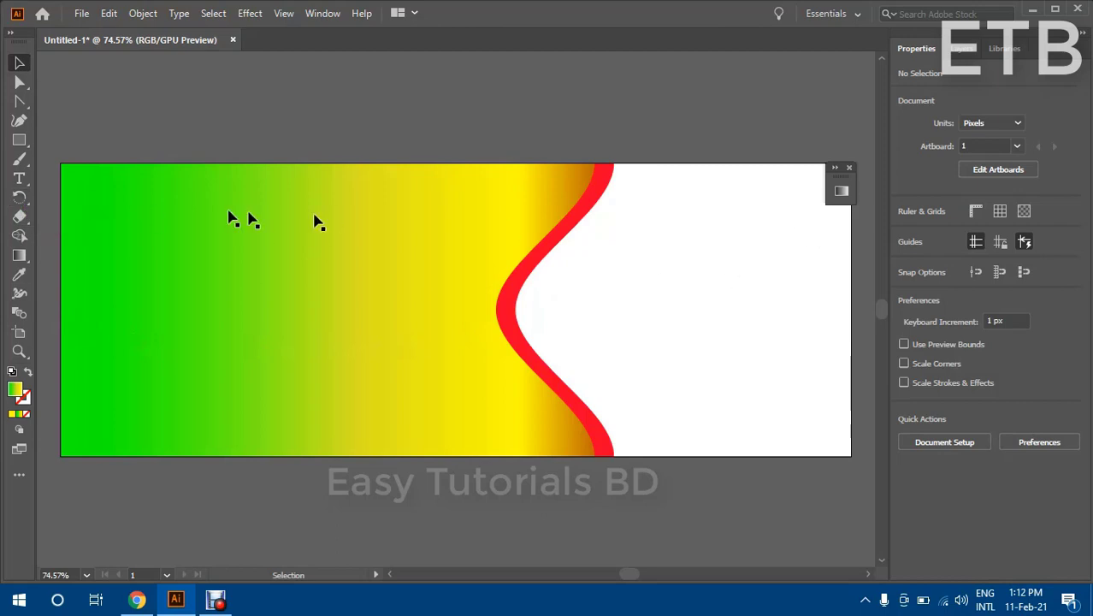
# Step: Start a text object above the artboard with the placeholder text cleared
pyautogui.click(18, 178)
pyautogui.click(360, 106)
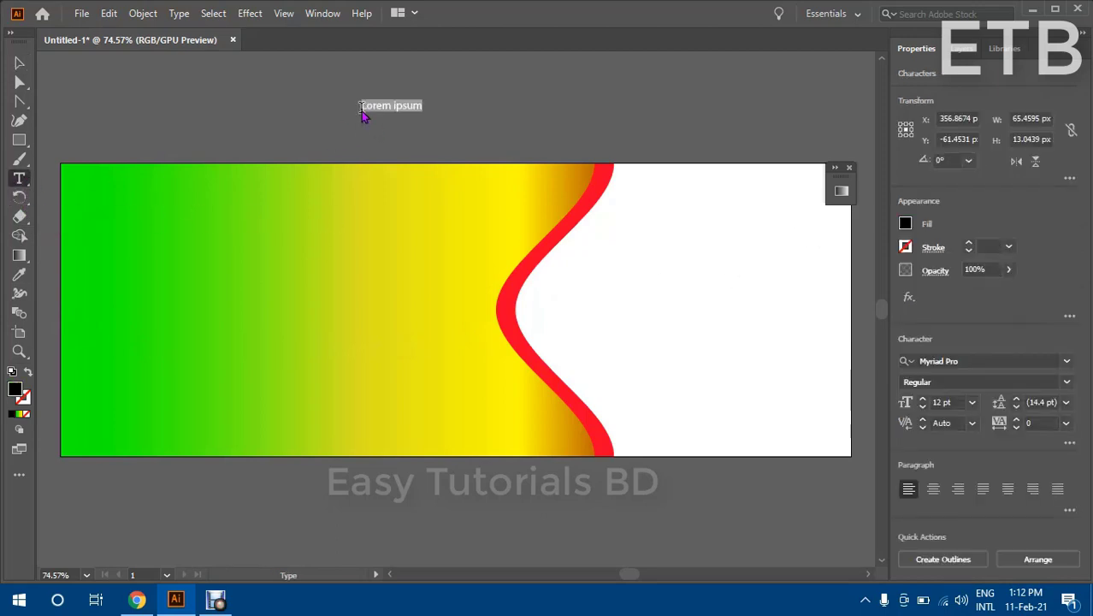
pyautogui.press('BackSpace')
pyautogui.hscroll(1, 361, 112)
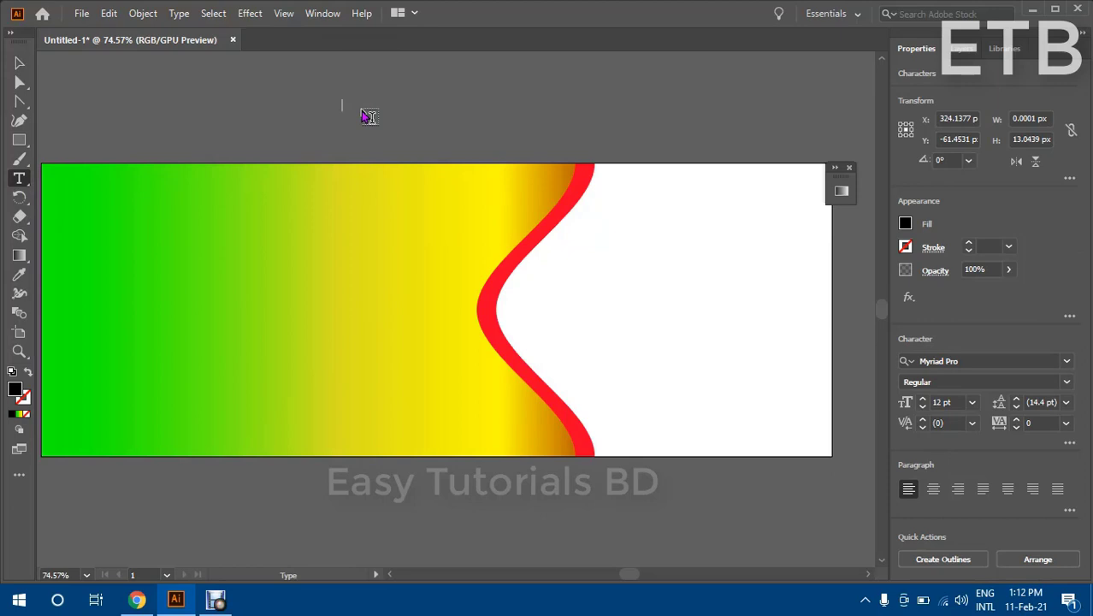
pyautogui.click(367, 263)
pyautogui.press('BackSpace')
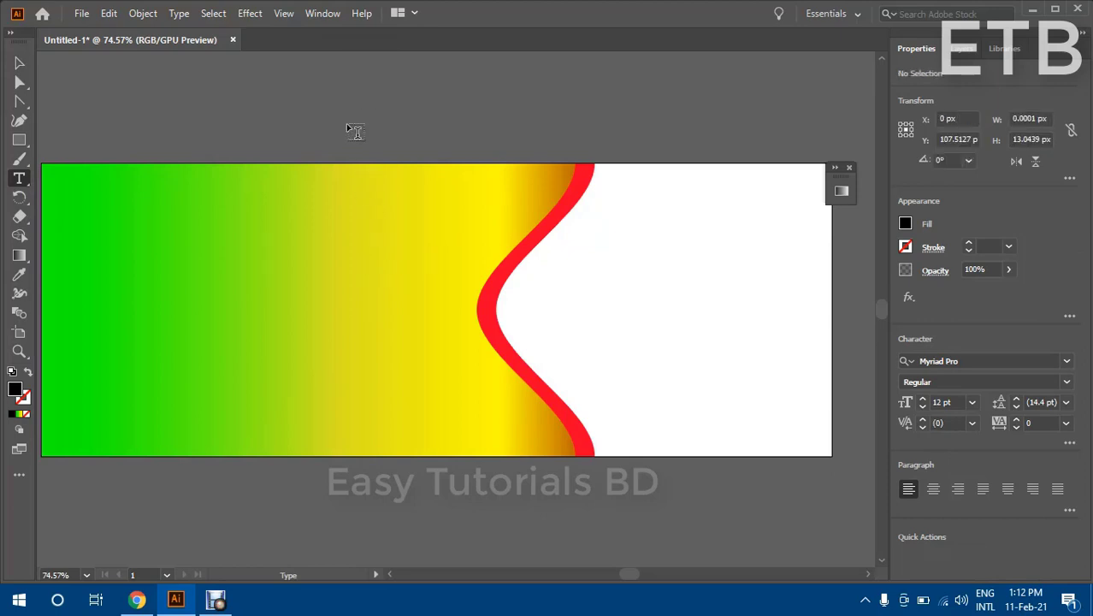
pyautogui.click(345, 123)
pyautogui.press('BackSpace')
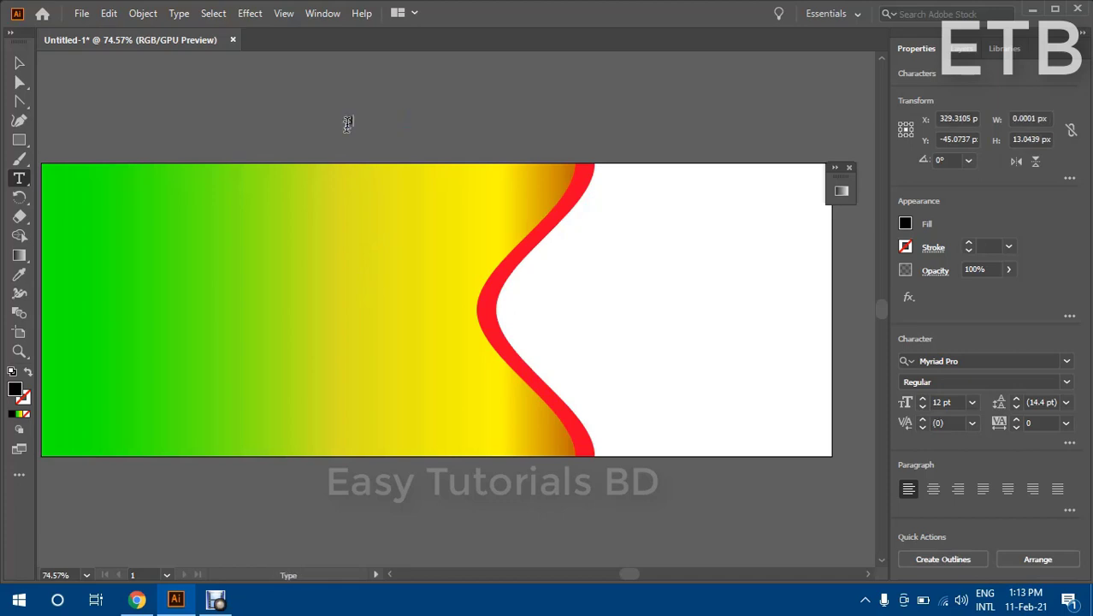
pyautogui.write('Bd')
# Step: Set the text size to 24 pt and type 'Bd Best Game'
pyautogui.hotkey('ctrl', 'a')
pyautogui.click(973, 402)
pyautogui.click(995, 334)
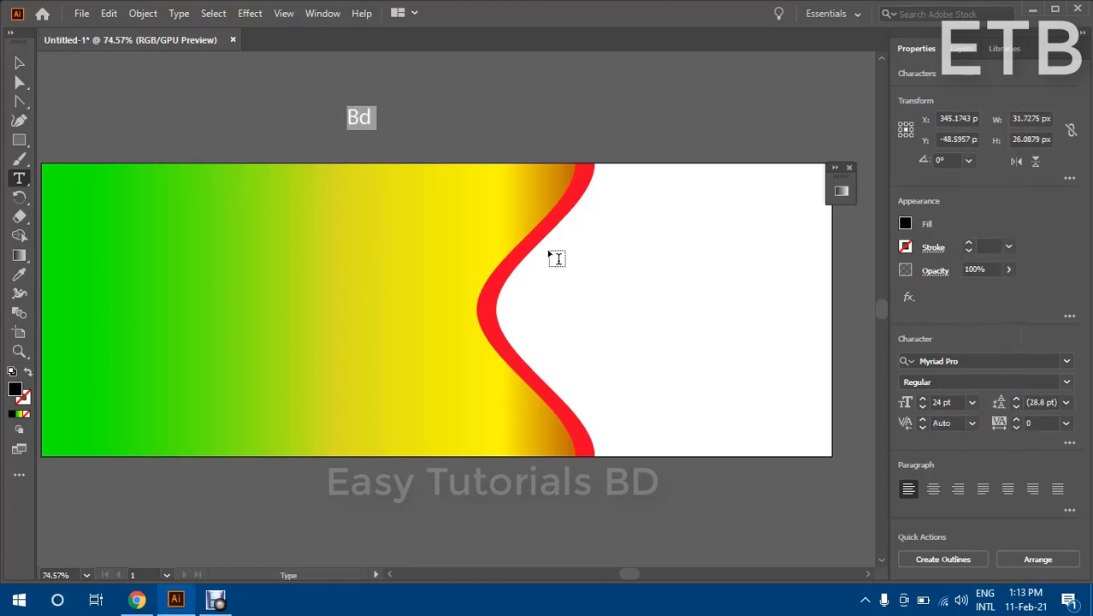
pyautogui.click(359, 113)
pyautogui.write('d')
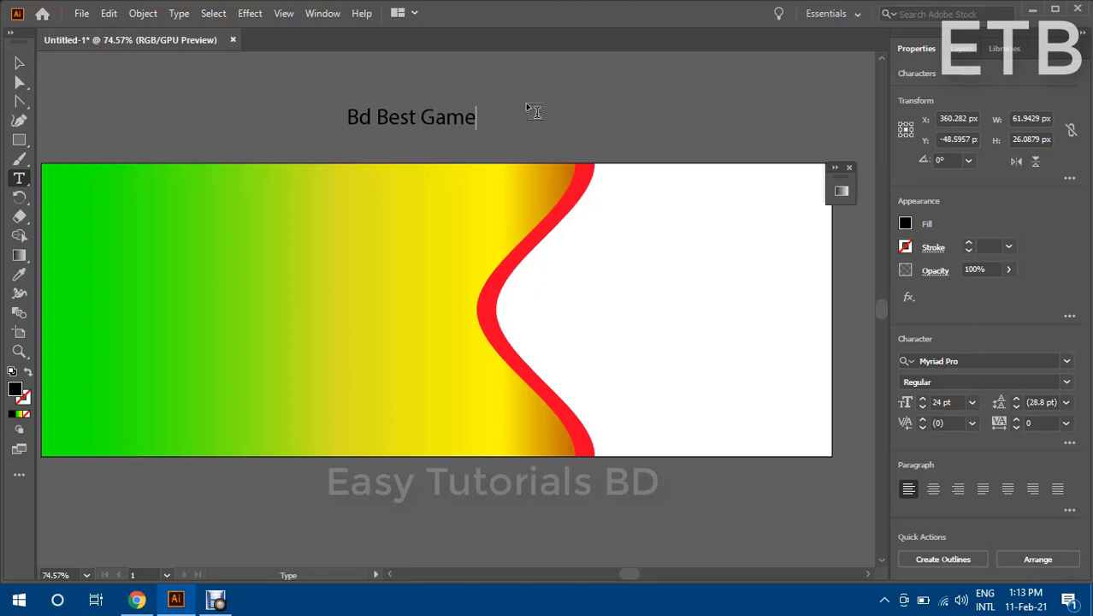
pyautogui.hotkey('ctrl', 'a')
pyautogui.press('Escape')
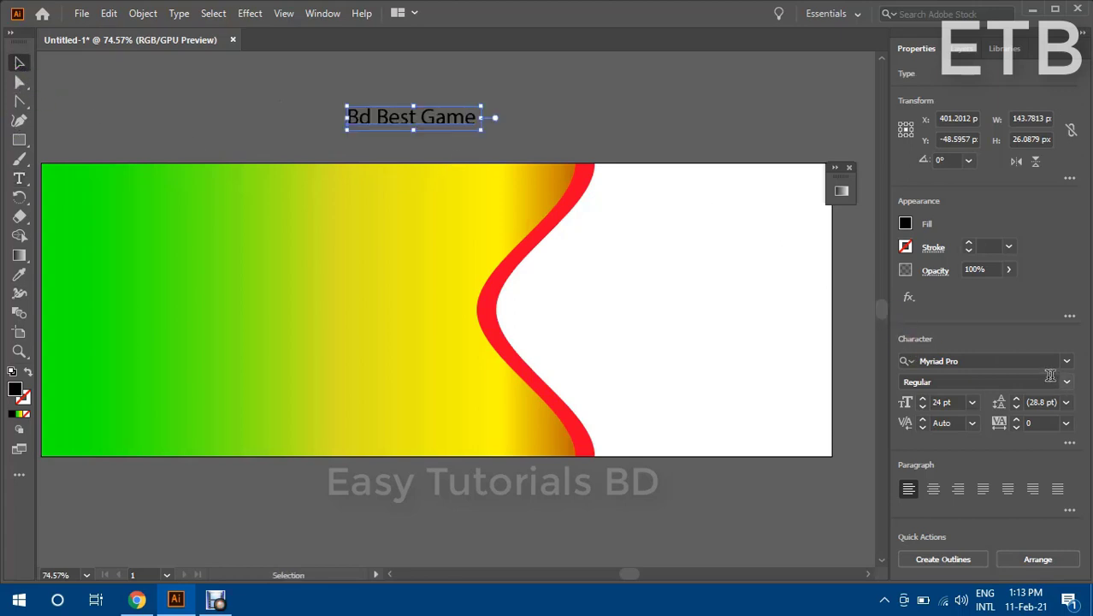
# Step: Change the heading's font to Bell MT
pyautogui.click(1067, 361)
pyautogui.scroll(-3, 967, 454)
pyautogui.scroll(-2, 949, 470)
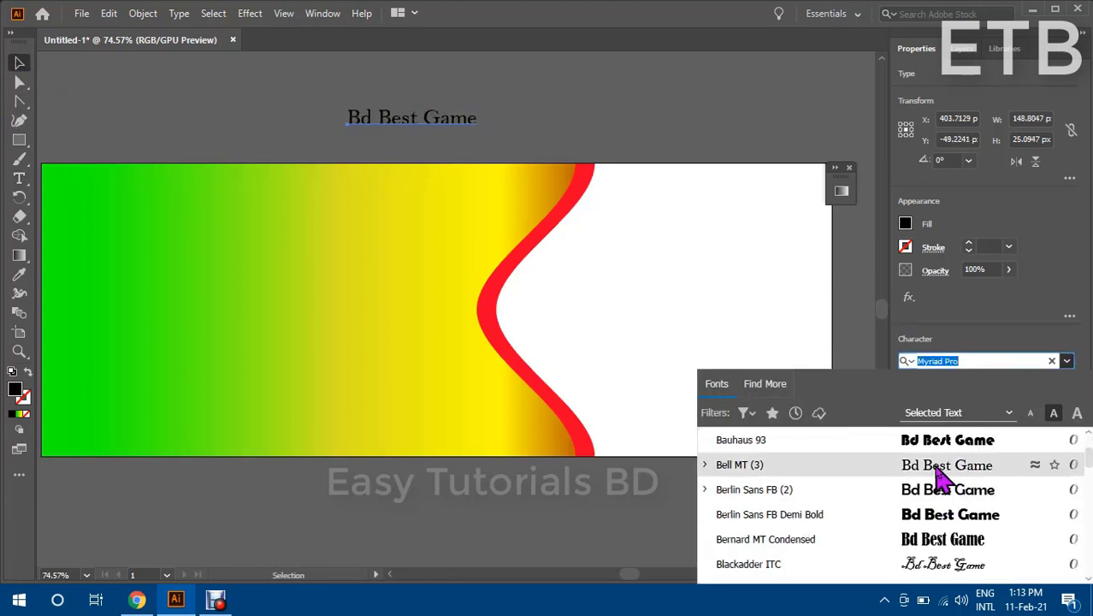
pyautogui.click(938, 468)
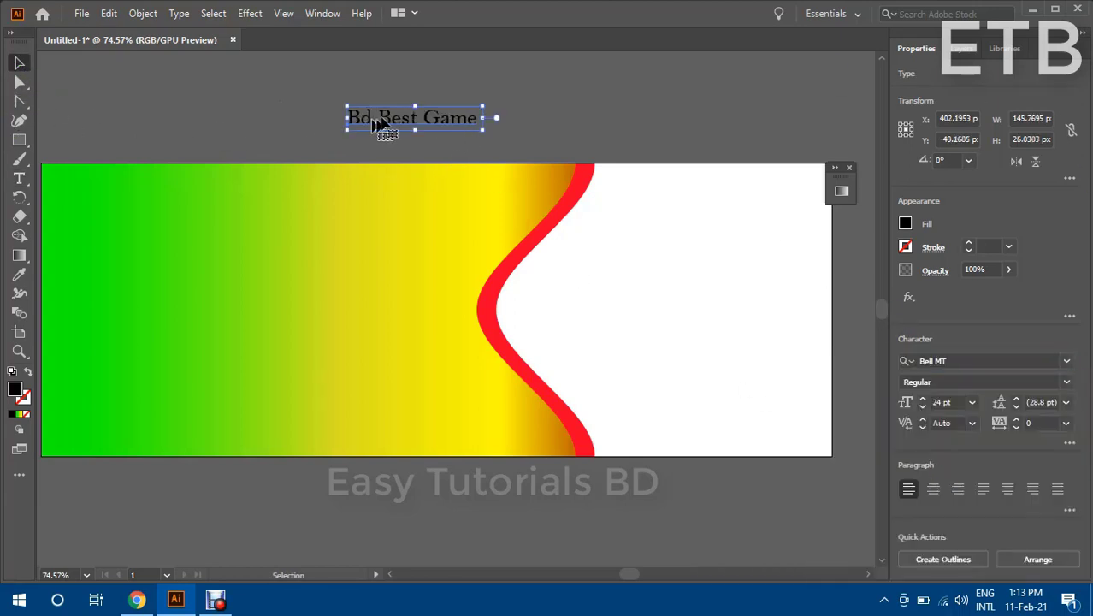
# Step: Move the heading onto the white area right of the wave and enlarge it to about 35 pt
pyautogui.click(551, 120)
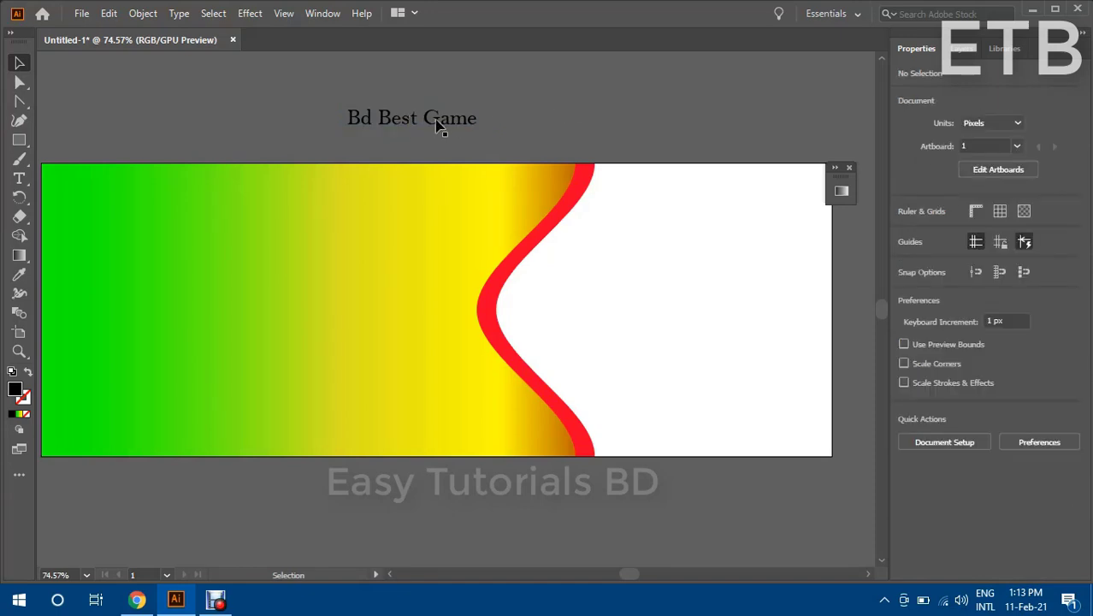
pyautogui.moveTo(420, 127); pyautogui.dragTo(642, 313)
pyautogui.click(630, 103)
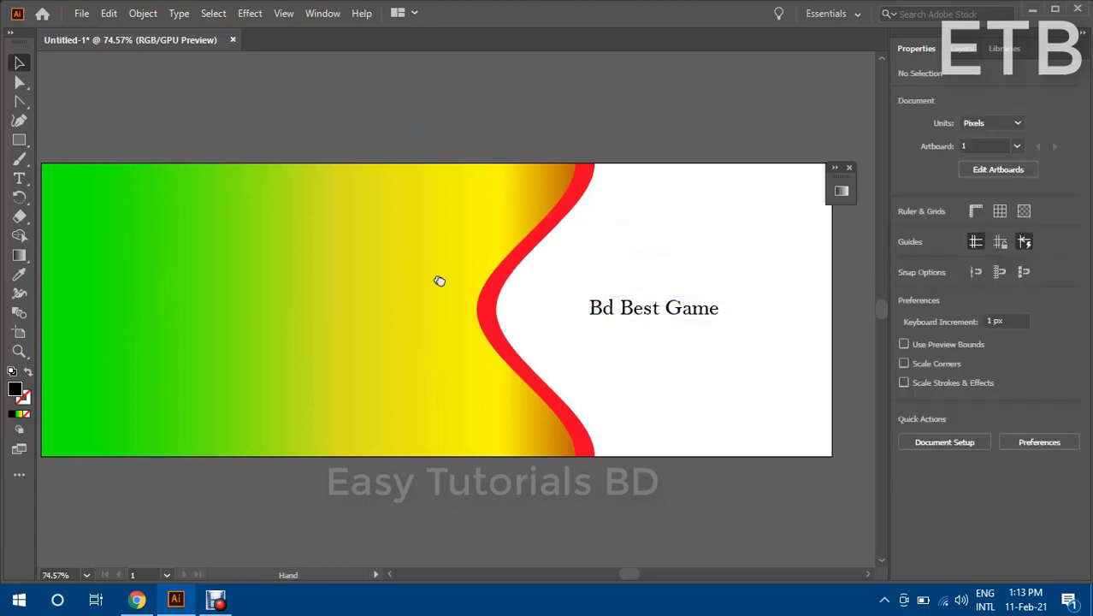
pyautogui.hotkey('ctrl', '-')
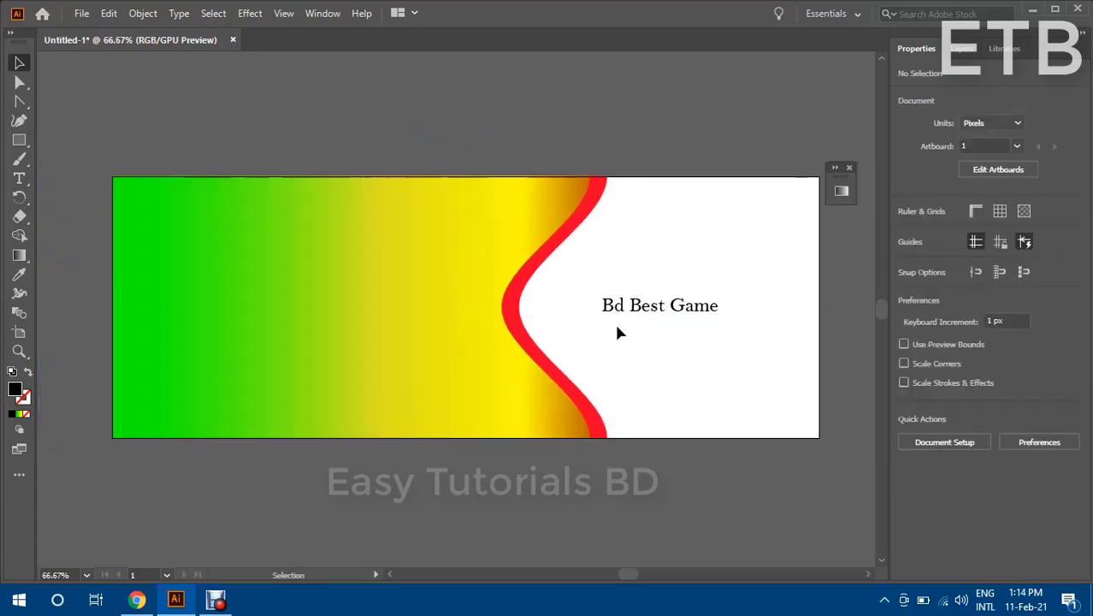
pyautogui.click(643, 313)
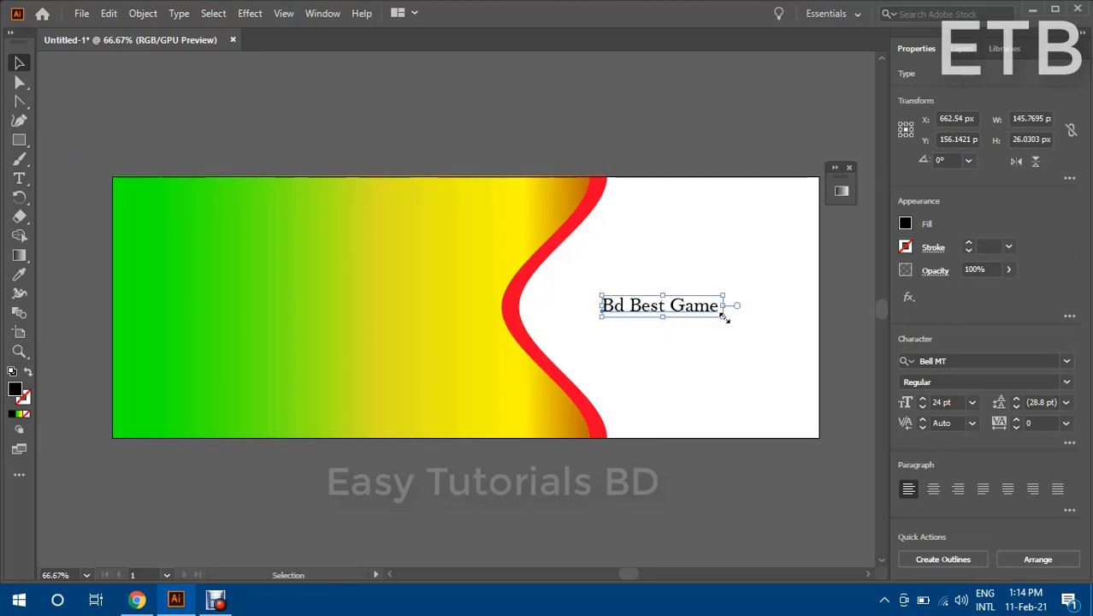
pyautogui.moveTo(723, 317); pyautogui.dragTo(758, 333)
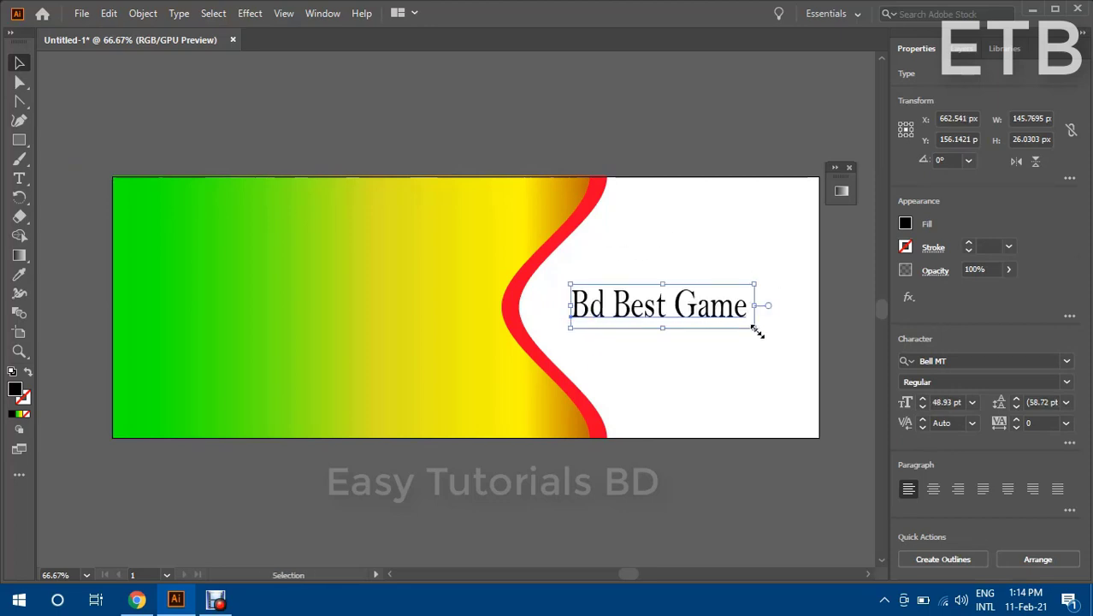
pyautogui.hotkey('ctrl', 'z')
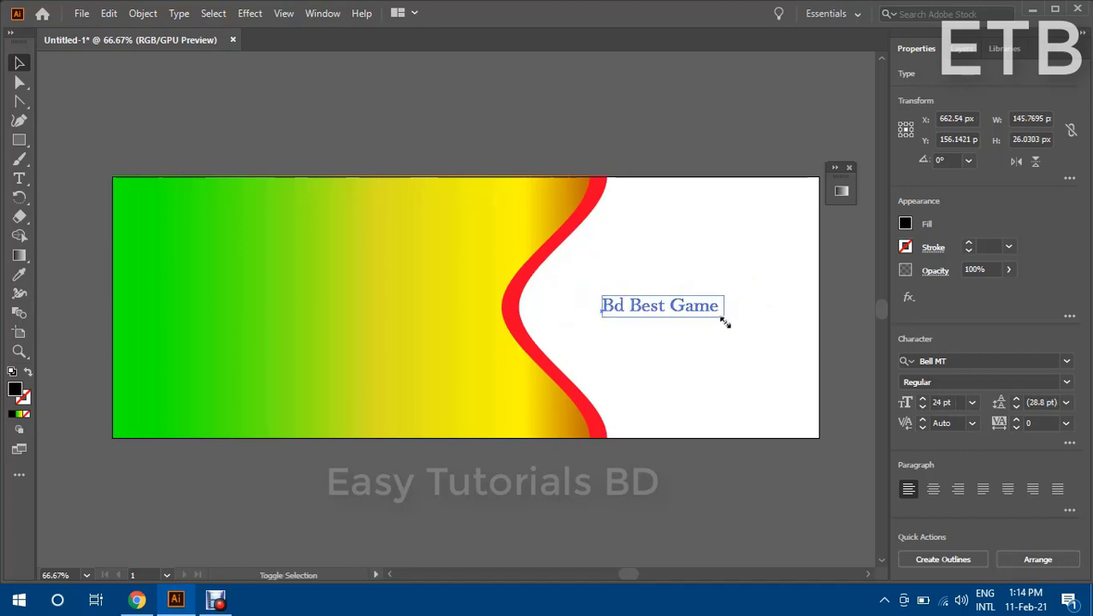
pyautogui.moveTo(724, 318); pyautogui.dragTo(781, 354)
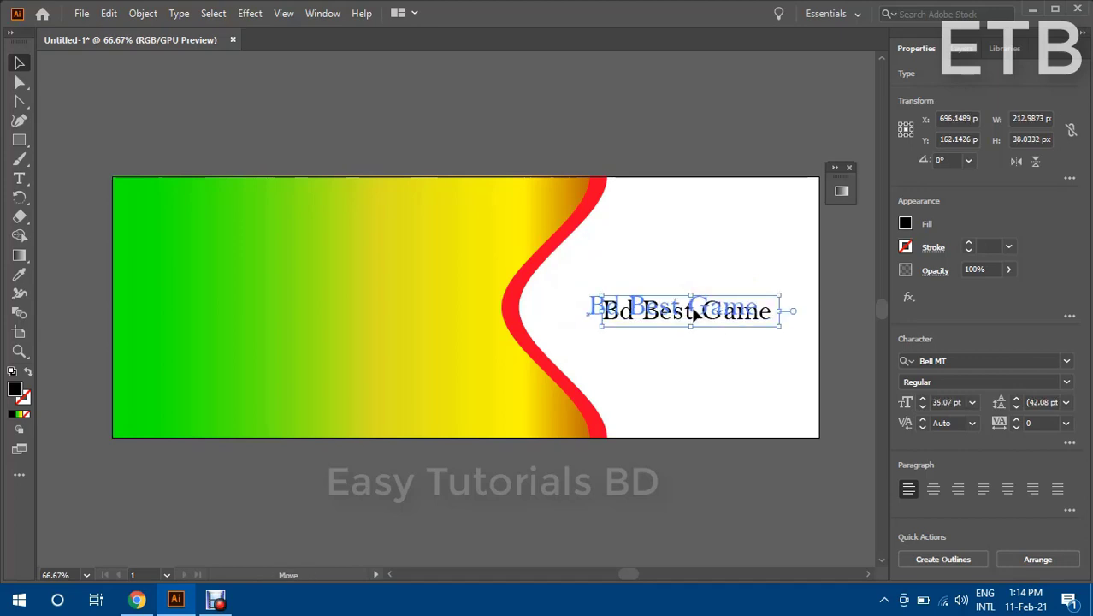
pyautogui.click(702, 149)
# Step: Drop the gamepad PNG onto the canvas, shrink it to about 33 px, and place it above the heading's right end
pyautogui.click(669, 313)
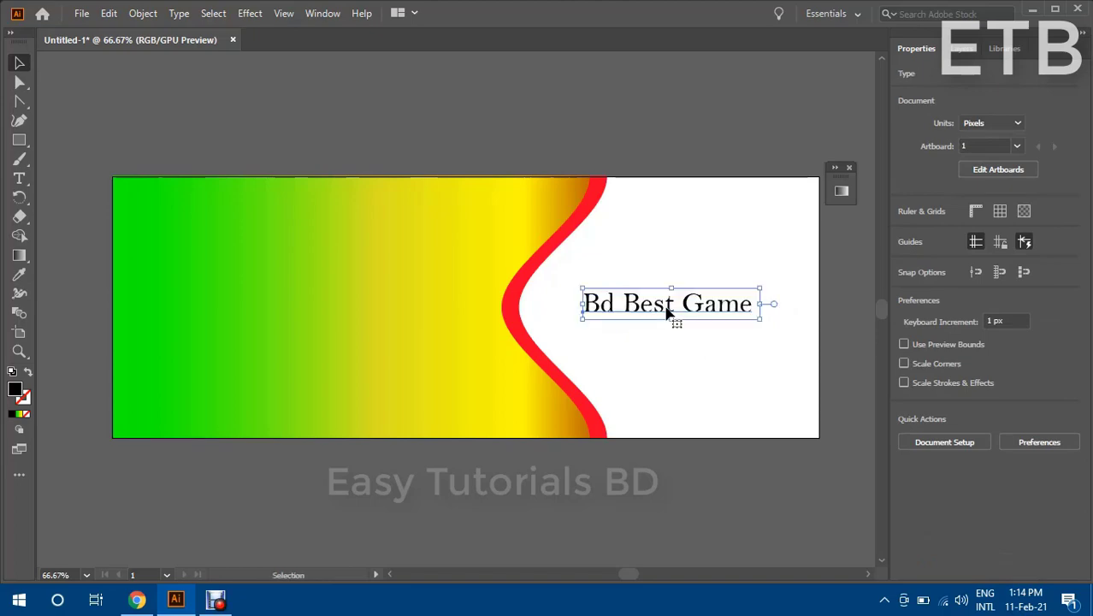
pyautogui.click(671, 152)
pyautogui.moveTo(422, 301); pyautogui.dragTo(442, 278)
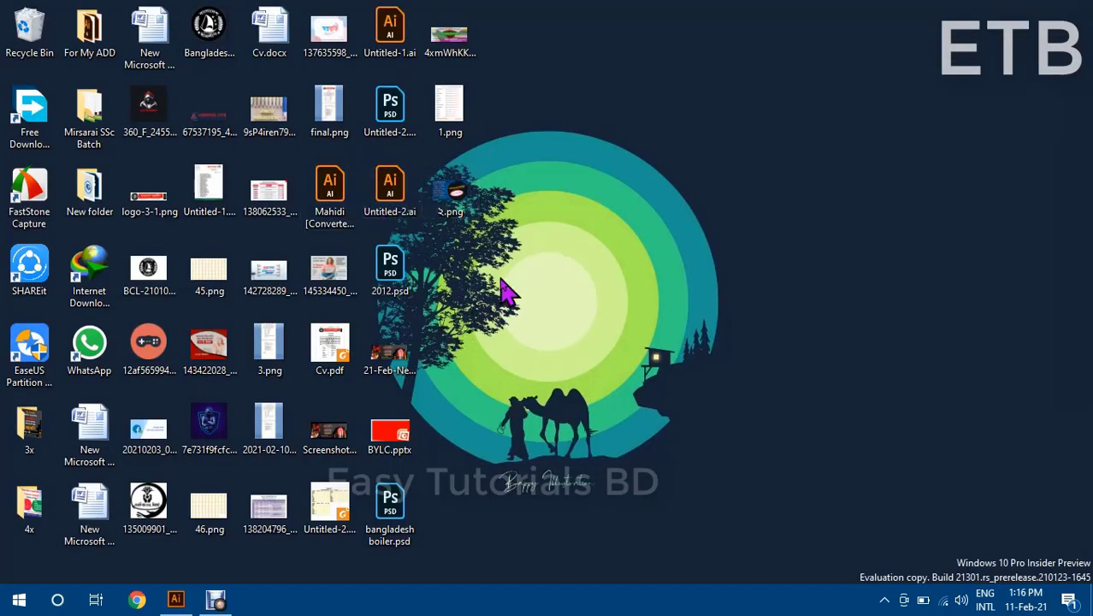
pyautogui.moveTo(148, 342); pyautogui.dragTo(688, 245)
pyautogui.moveTo(615, 288); pyautogui.dragTo(492, 372)
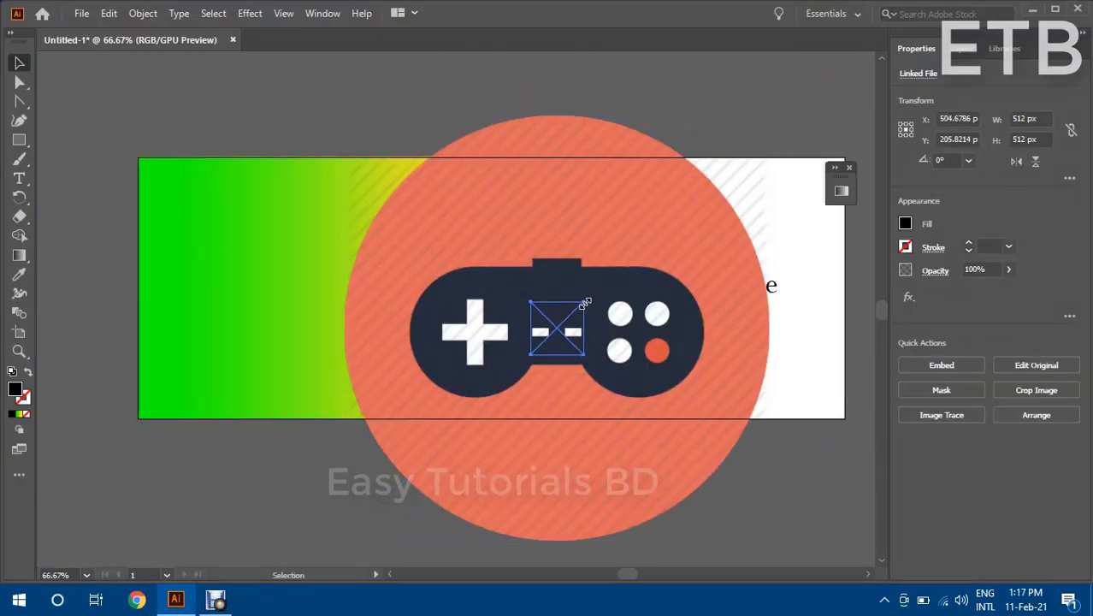
pyautogui.moveTo(670, 210); pyautogui.dragTo(584, 301)
pyautogui.moveTo(655, 291); pyautogui.dragTo(757, 245)
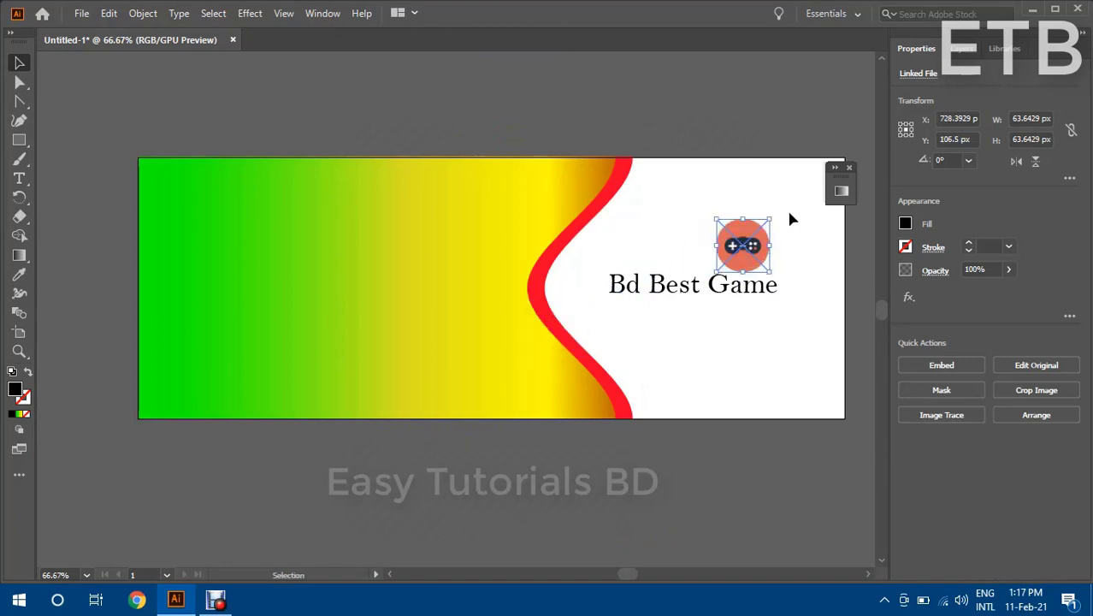
pyautogui.moveTo(770, 272)
pyautogui.mouseDown()
pyautogui.moveTo(757, 259)
pyautogui.moveTo(757, 272)
pyautogui.mouseUp()
pyautogui.click(763, 146)
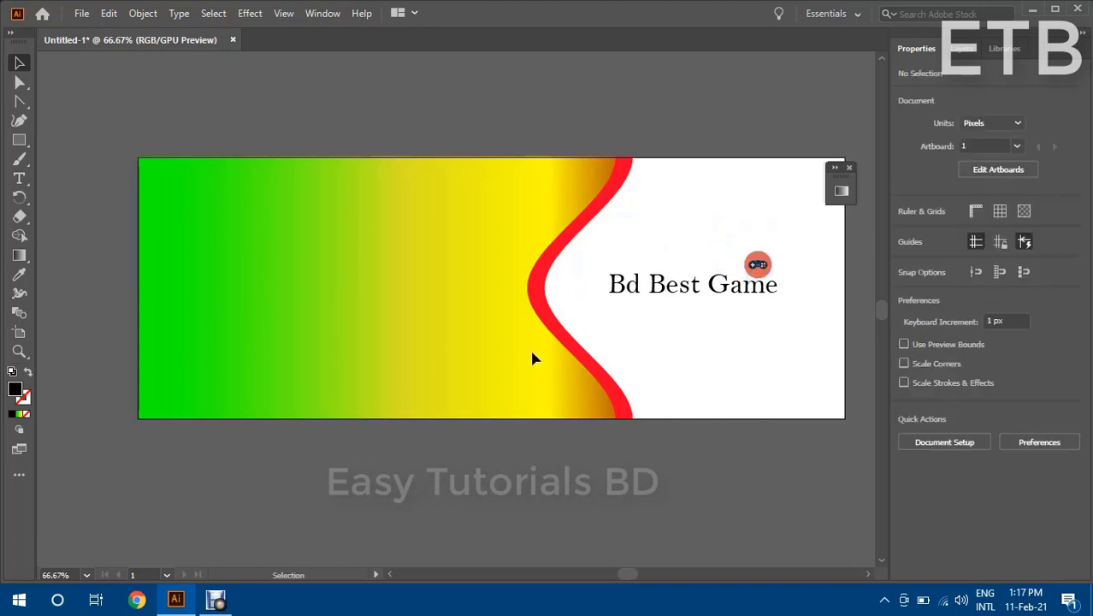
# Step: Create a new text object above the artboard and type the slogan 'A Mint Of Creativity'
pyautogui.click(18, 178)
pyautogui.click(312, 117)
pyautogui.press('BackSpace')
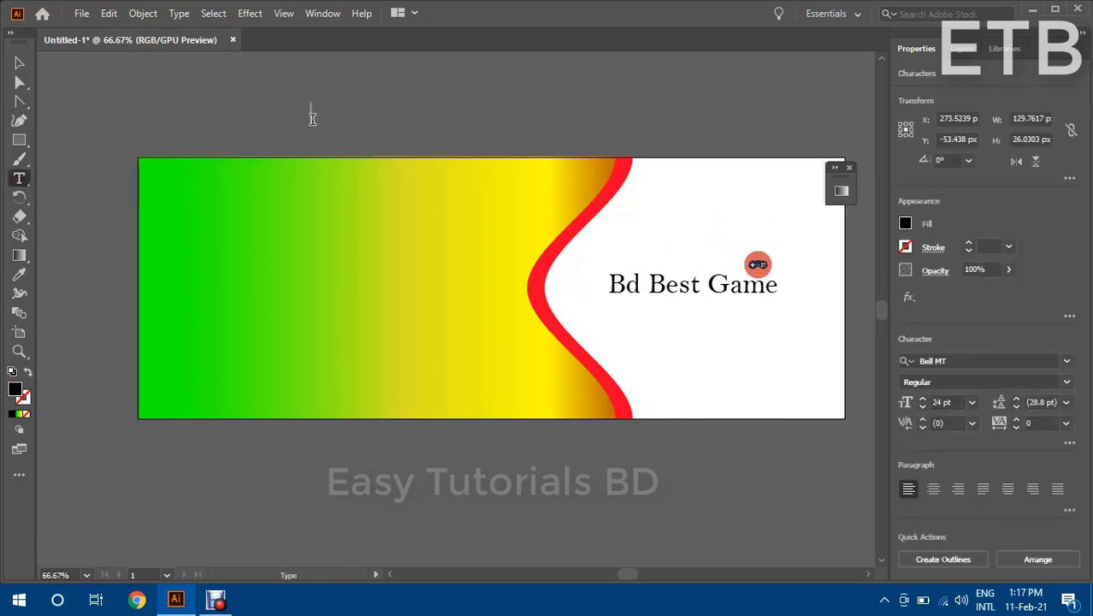
pyautogui.press('Escape')
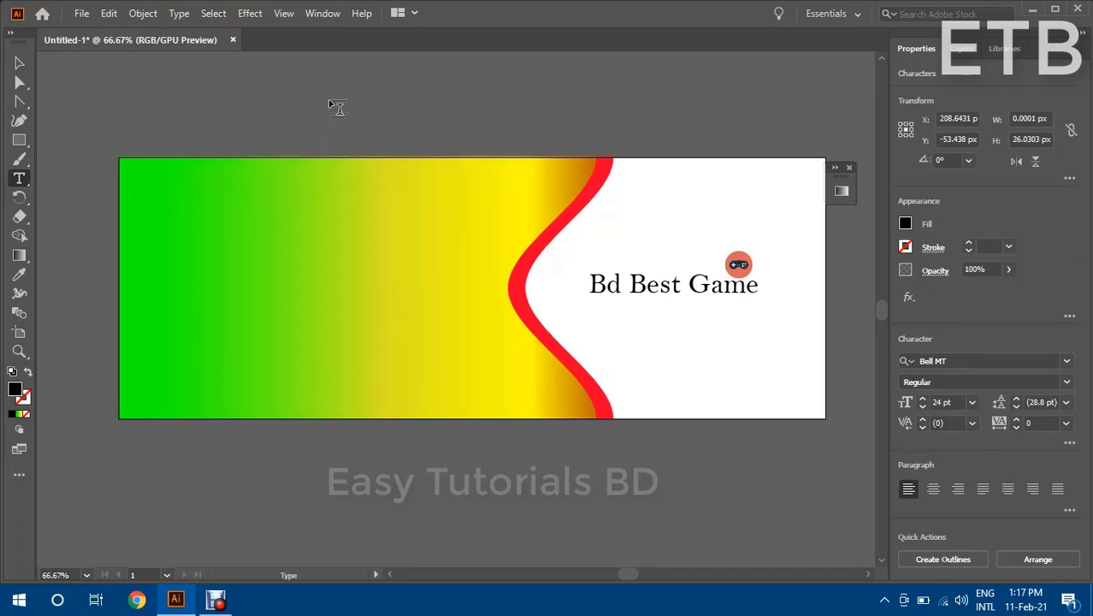
pyautogui.write('M')
pyautogui.press('BackSpace')
pyautogui.write('A M')
pyautogui.write('int Of  Creativity')
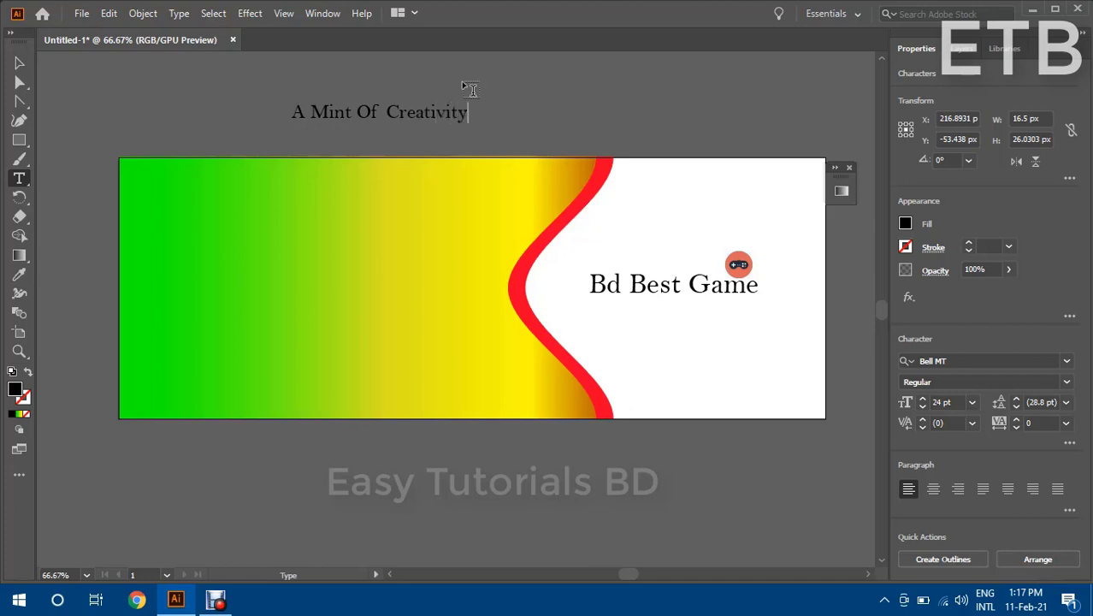
# Step: Break the slogan into 'A Mint Of' / 'Creativity' and move it onto the green gradient area
pyautogui.click(386, 112)
pyautogui.press('Return')
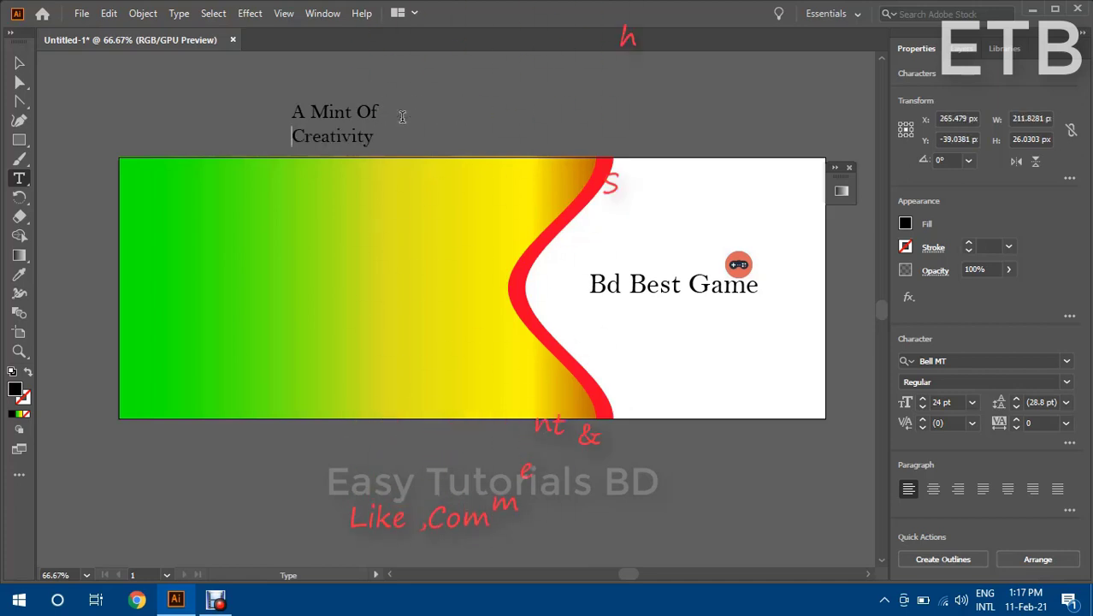
pyautogui.click(19, 63)
pyautogui.moveTo(333, 125); pyautogui.dragTo(295, 278)
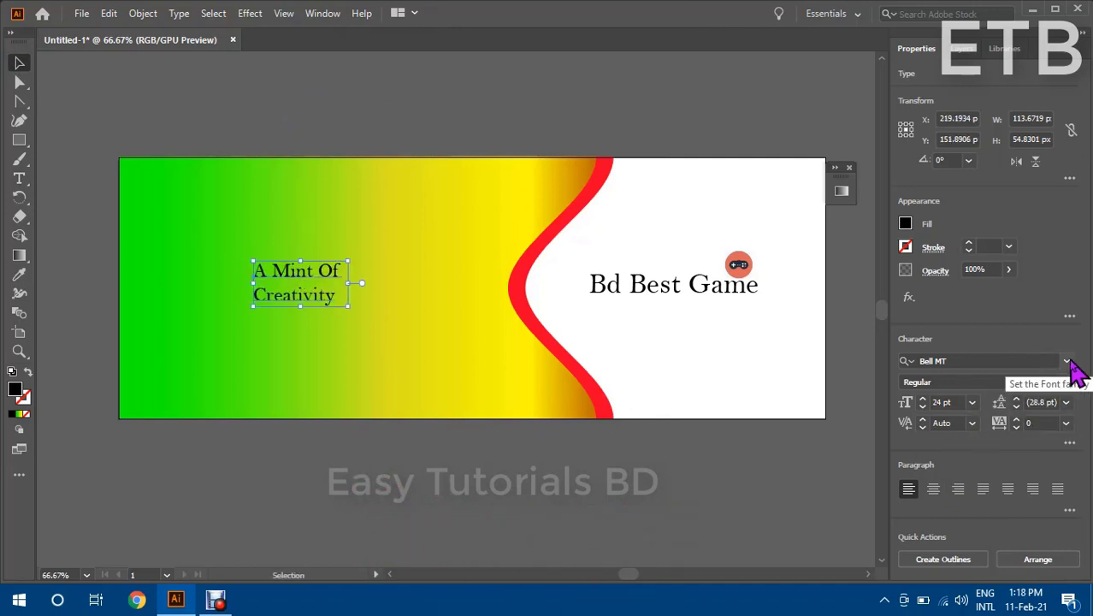
# Step: Set the slogan in Book Antiqua and enlarge it
pyautogui.click(1067, 361)
pyautogui.scroll(-3, 950, 484)
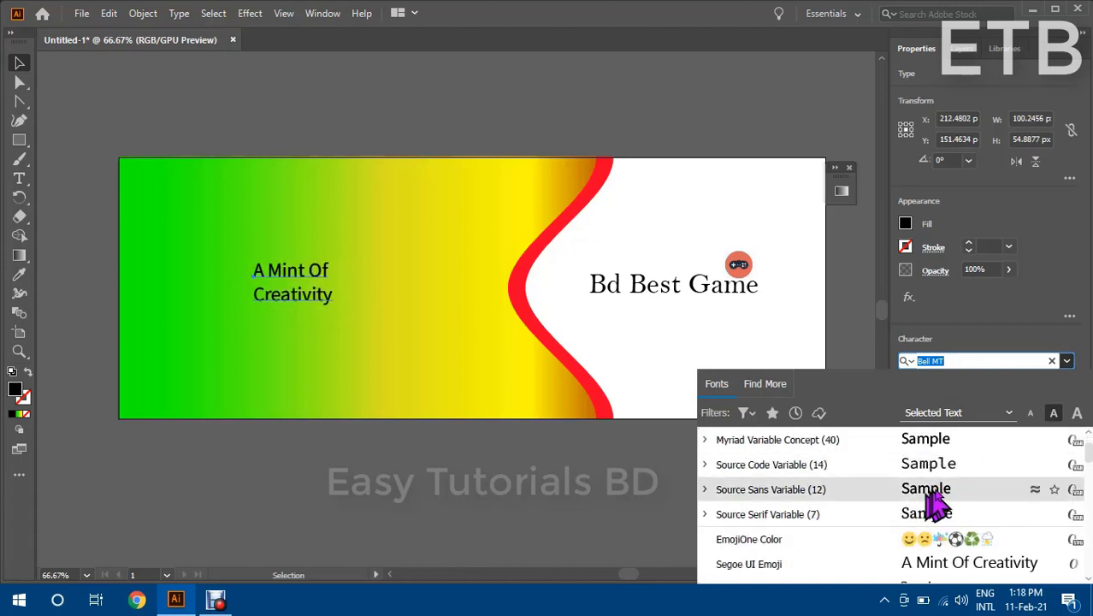
pyautogui.scroll(-5, 940, 503)
pyautogui.click(927, 472)
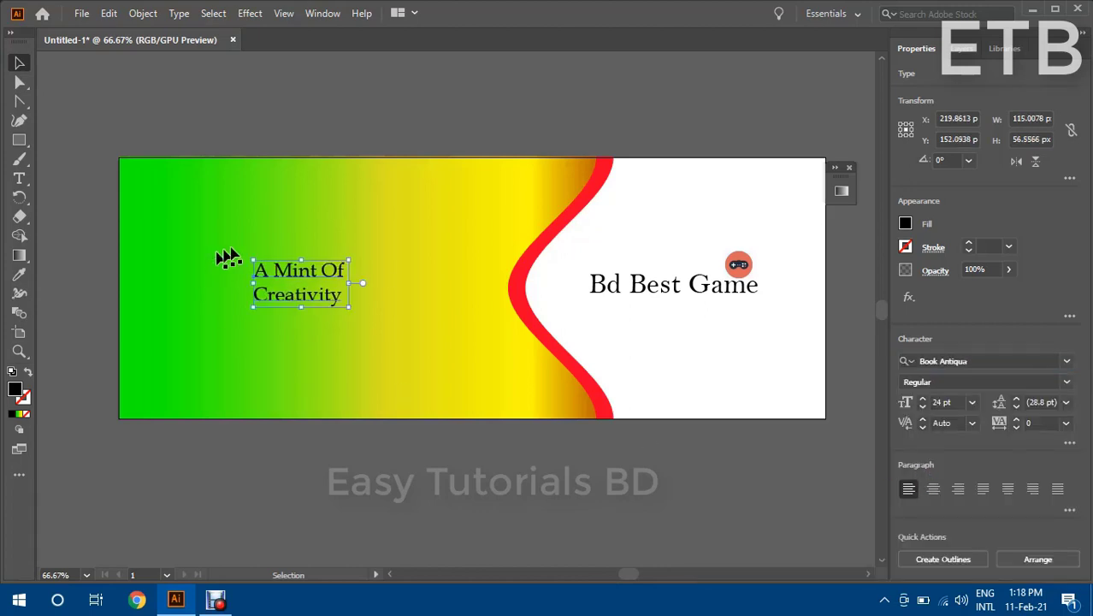
pyautogui.moveTo(349, 307); pyautogui.dragTo(391, 331)
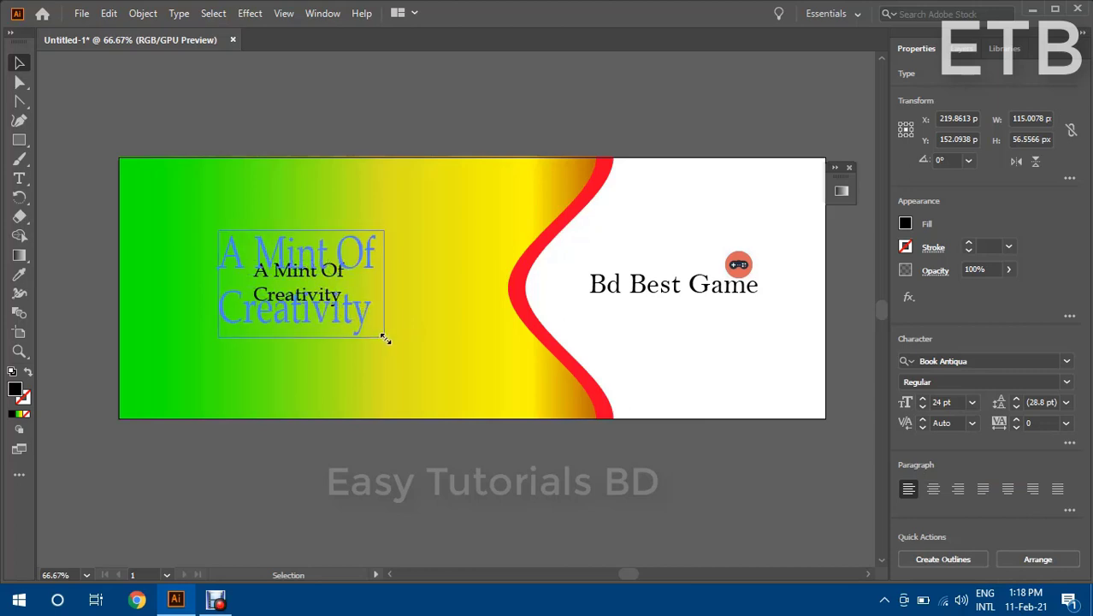
# Step: Colour the word 'Creativity' red and the line 'A Mint Of' white
pyautogui.doubleClick(289, 312)
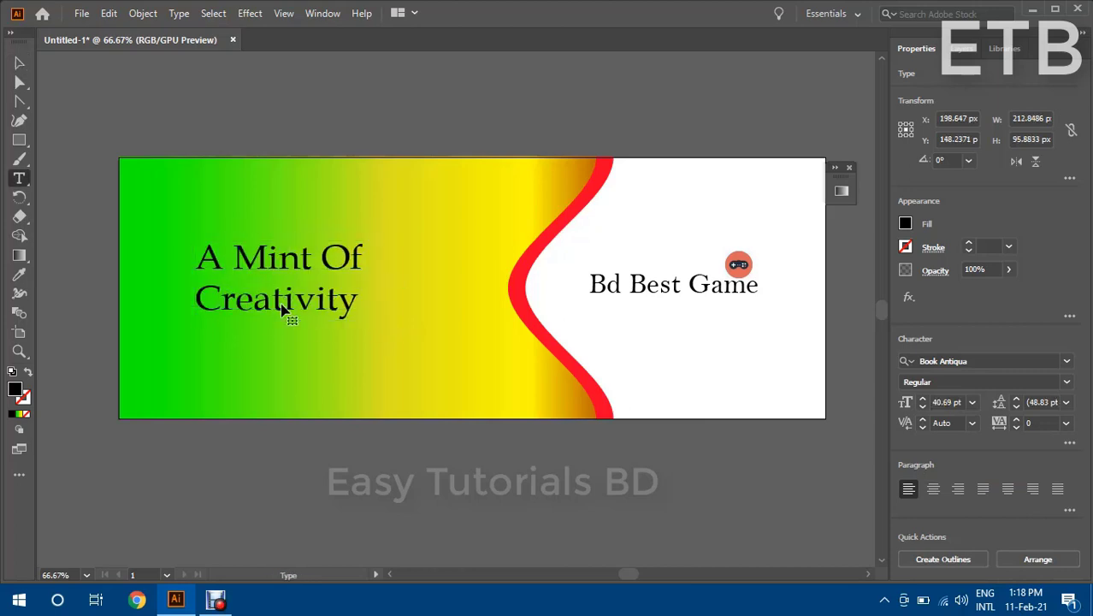
pyautogui.click(905, 226)
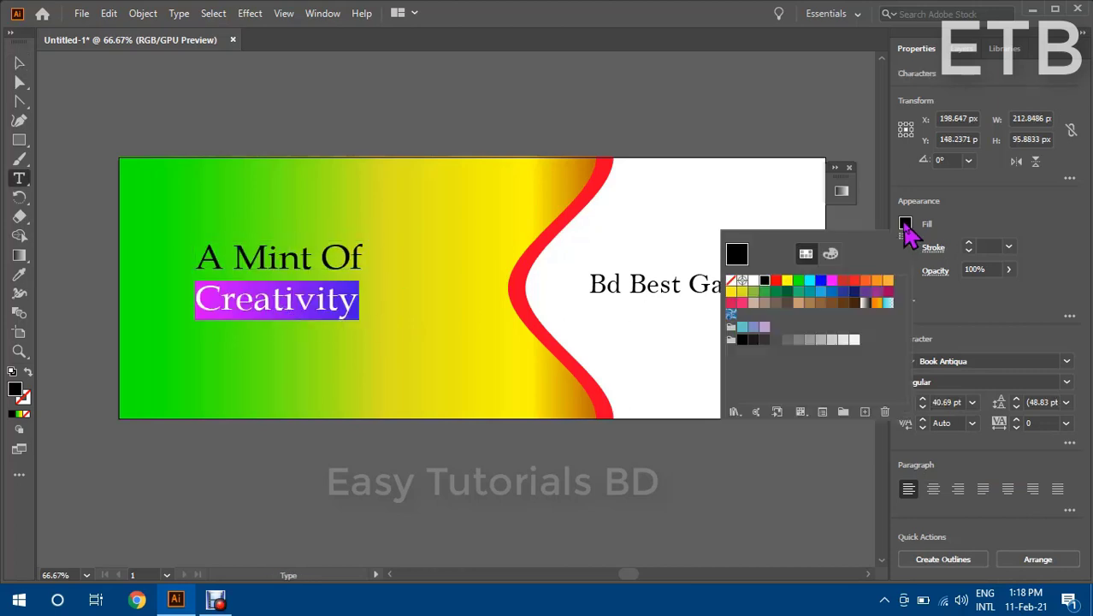
pyautogui.click(775, 284)
pyautogui.hotkey('ctrl', 'shift', 'a')
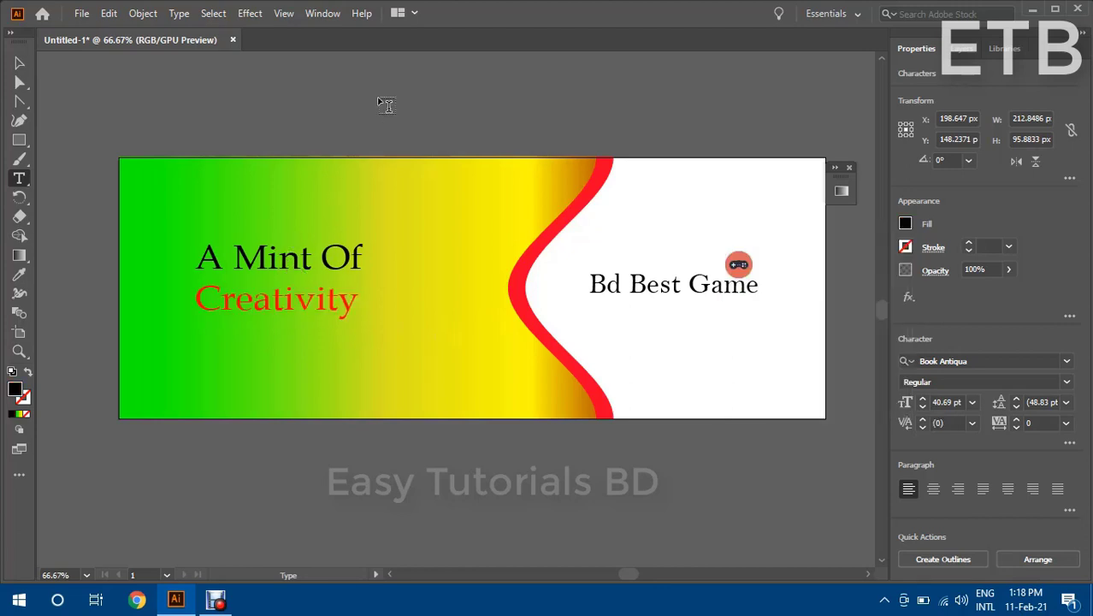
pyautogui.tripleClick(278, 255)
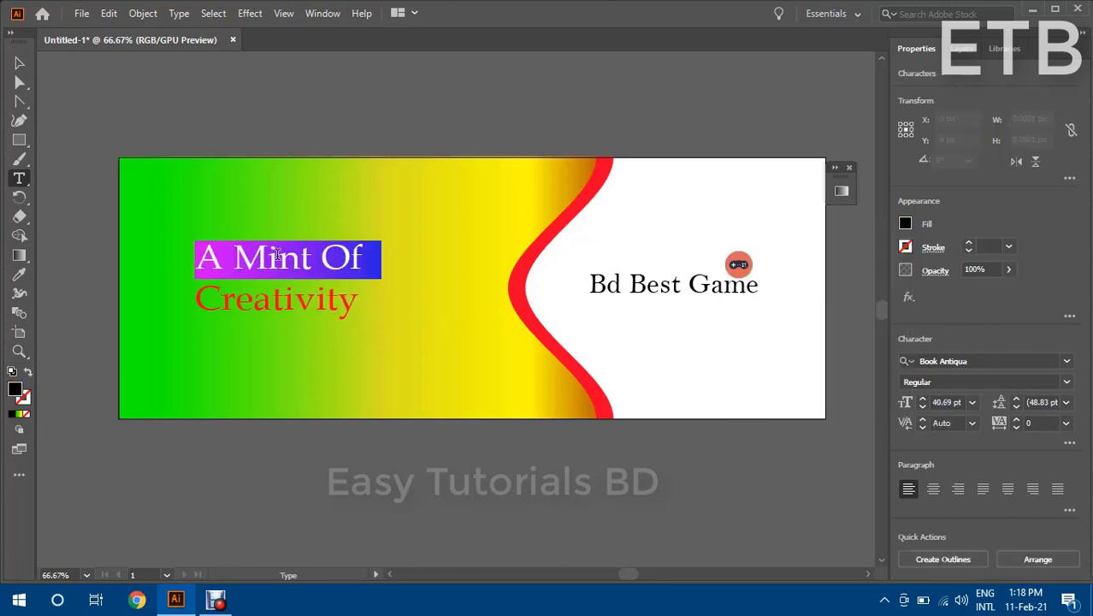
pyautogui.click(905, 224)
pyautogui.click(752, 288)
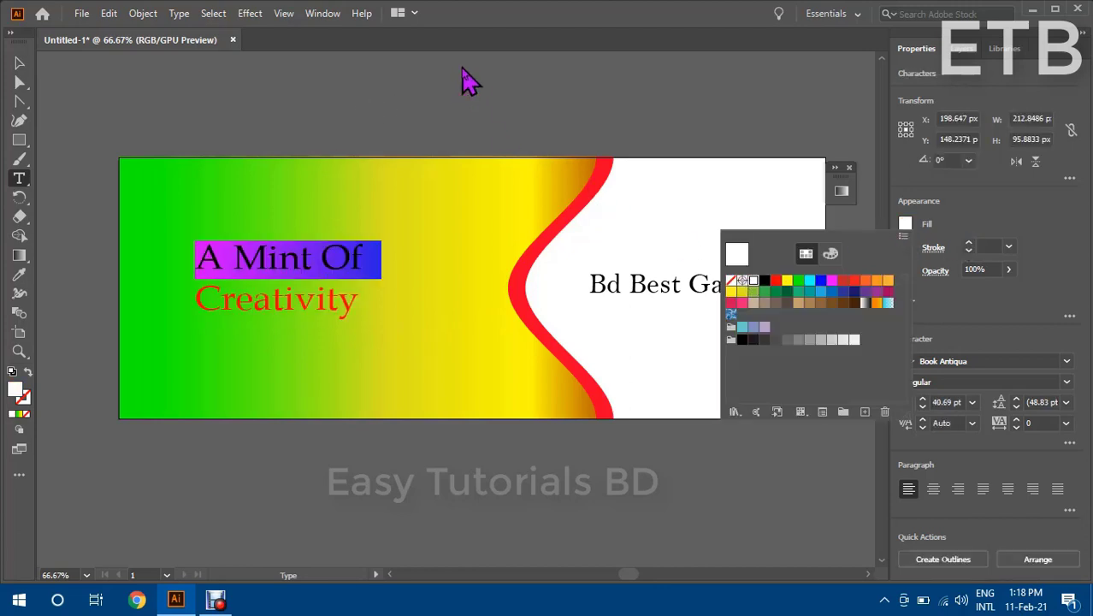
pyautogui.hotkey('ctrl', 'shift', 'a')
# Step: Resize the slogan slightly and reposition it on the green area
pyautogui.tripleClick(325, 254)
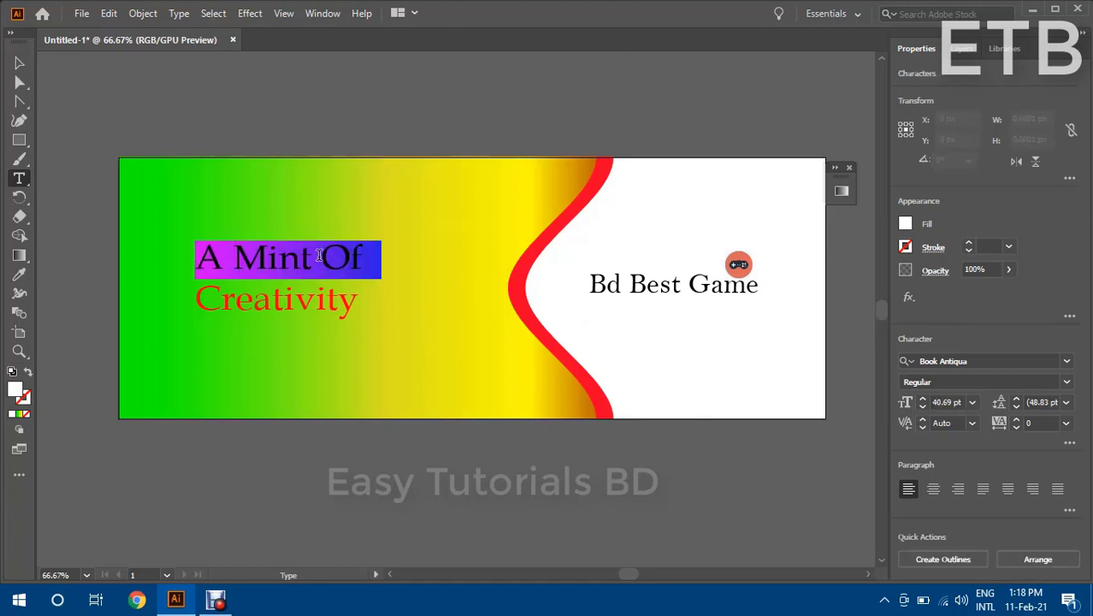
pyautogui.click(19, 62)
pyautogui.click(83, 104)
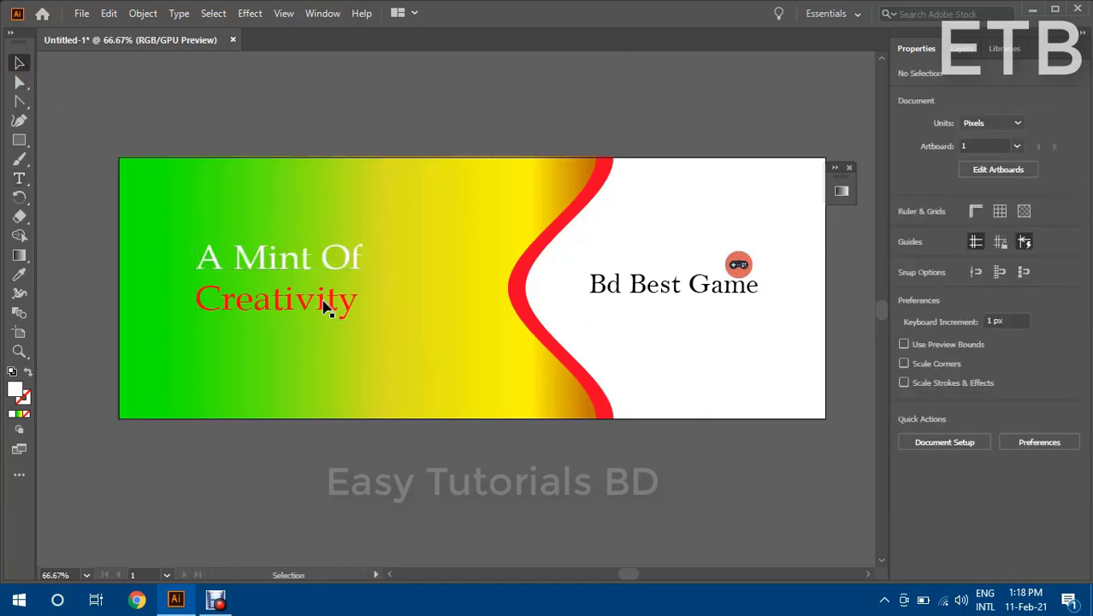
pyautogui.click(274, 282)
pyautogui.moveTo(195, 280); pyautogui.dragTo(218, 283)
pyautogui.click(327, 120)
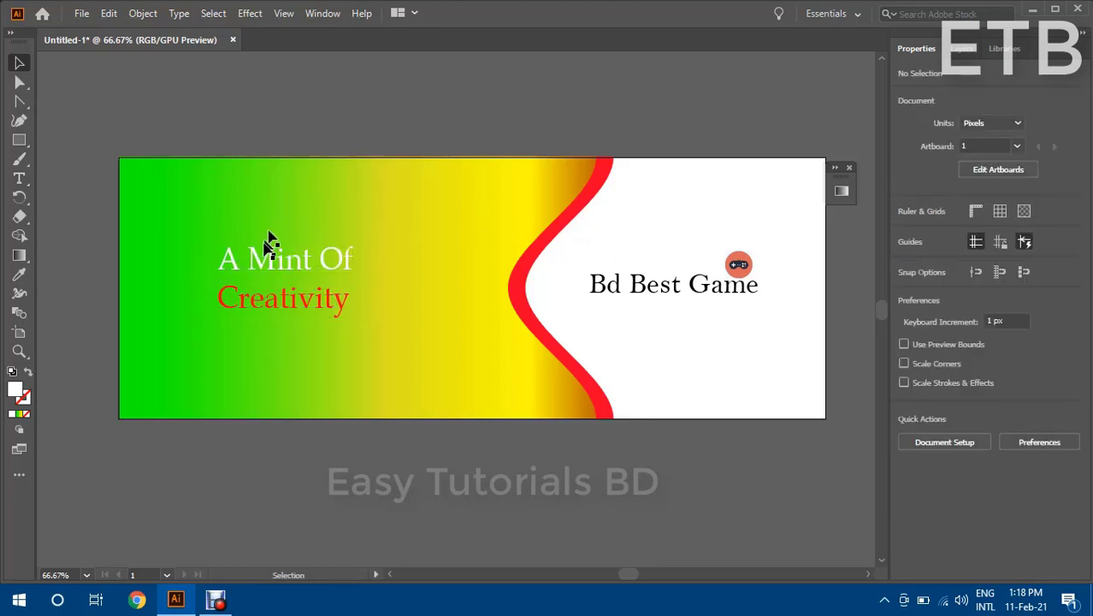
pyautogui.moveTo(260, 265); pyautogui.dragTo(222, 272)
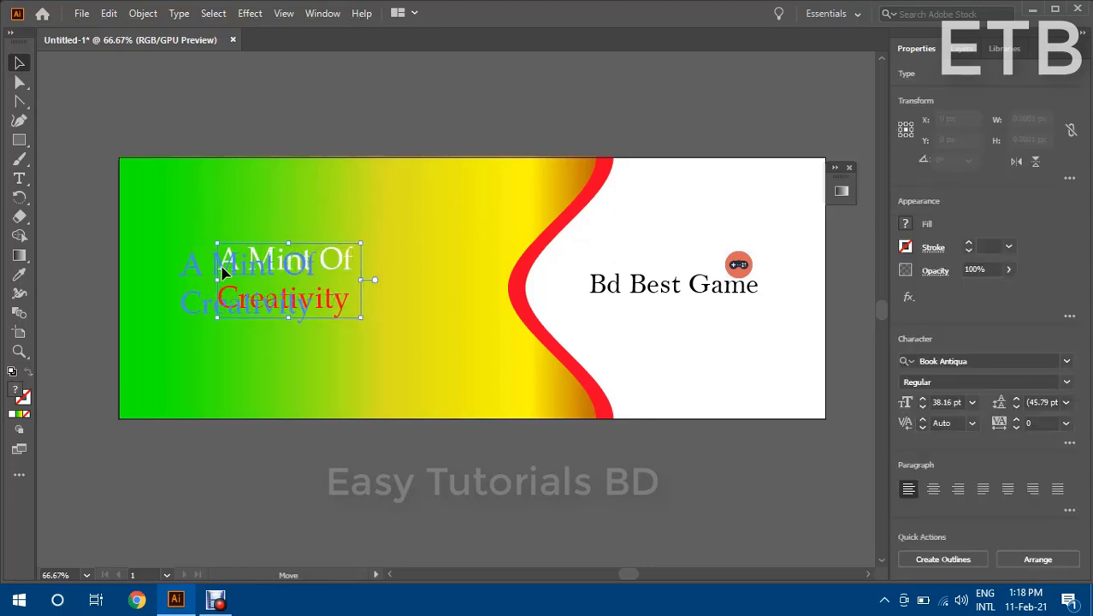
pyautogui.click(358, 100)
pyautogui.click(255, 269)
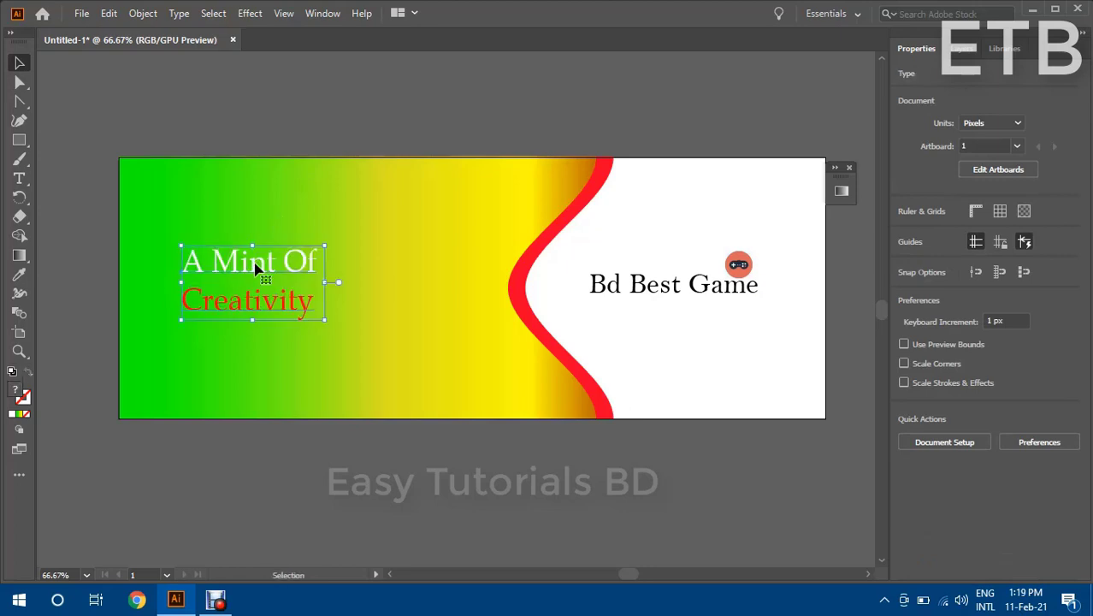
pyautogui.click(329, 127)
pyautogui.moveTo(274, 288); pyautogui.dragTo(276, 244)
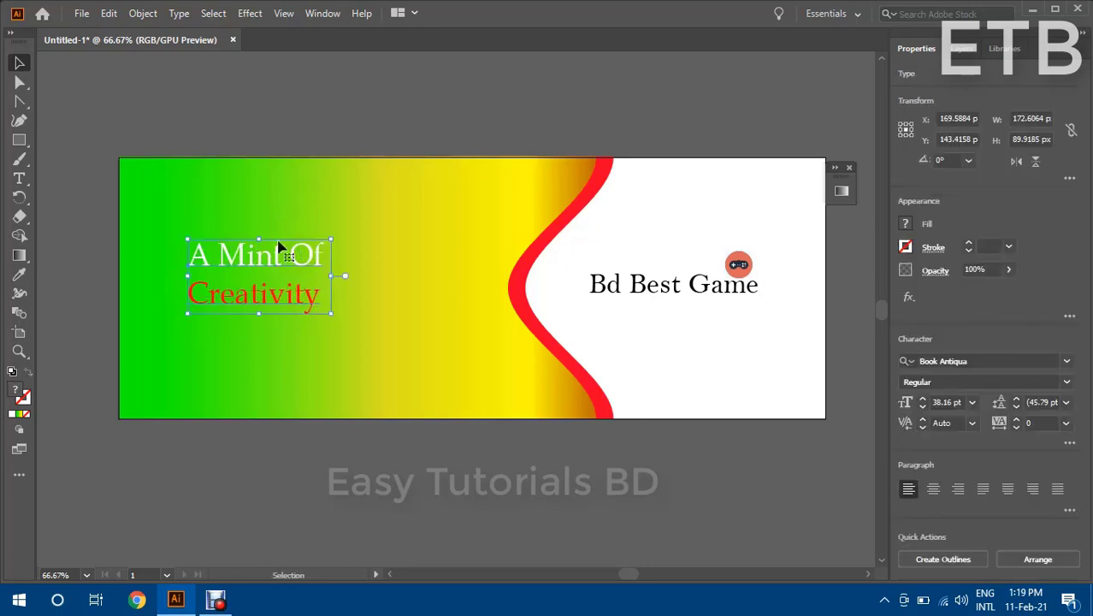
pyautogui.click(340, 116)
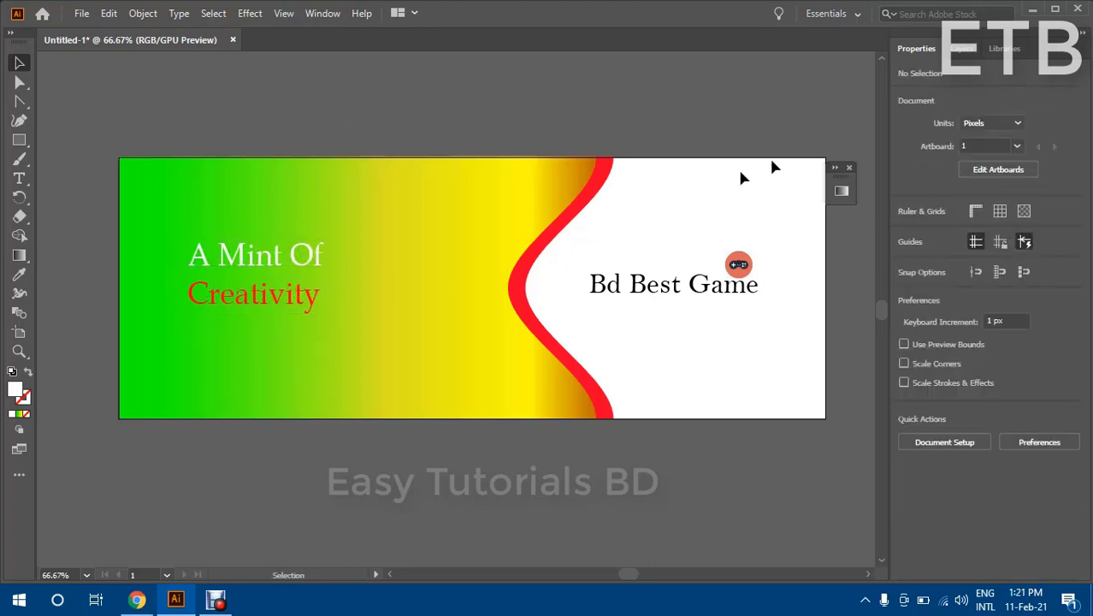
# Step: Add the Instagram, Facebook and YouTube icons PNG under Bd Best Game, sized about 181 × 54 px
pyautogui.click(1032, 8)
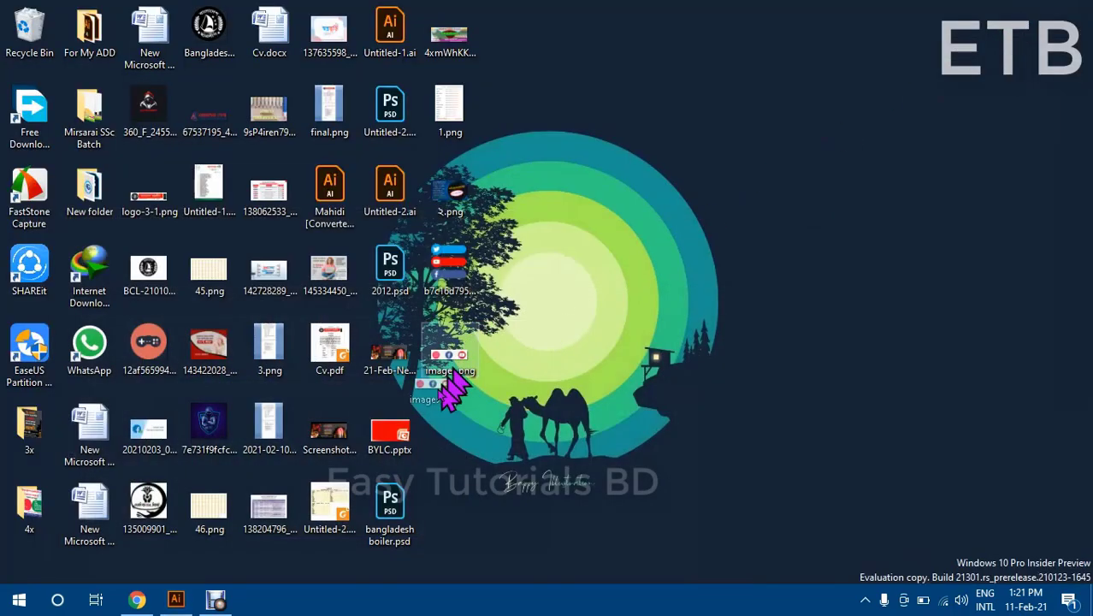
pyautogui.moveTo(462, 366)
pyautogui.mouseDown()
pyautogui.moveTo(374, 473)
pyautogui.moveTo(396, 555)
pyautogui.moveTo(671, 336)
pyautogui.mouseUp()
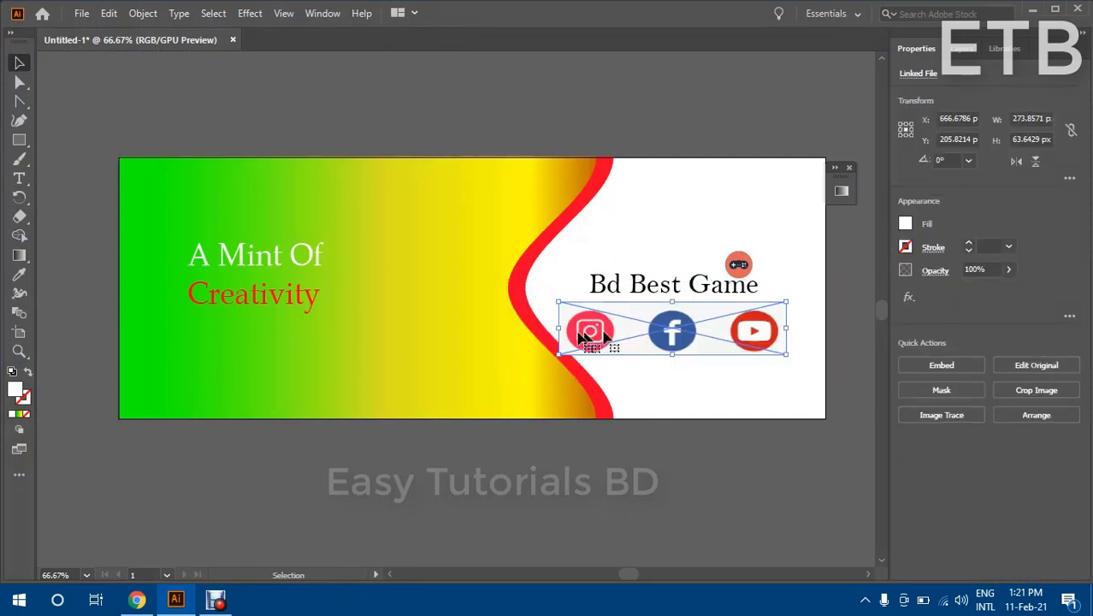
pyautogui.moveTo(493, 280)
pyautogui.mouseDown()
pyautogui.moveTo(579, 302)
pyautogui.moveTo(597, 326)
pyautogui.mouseUp()
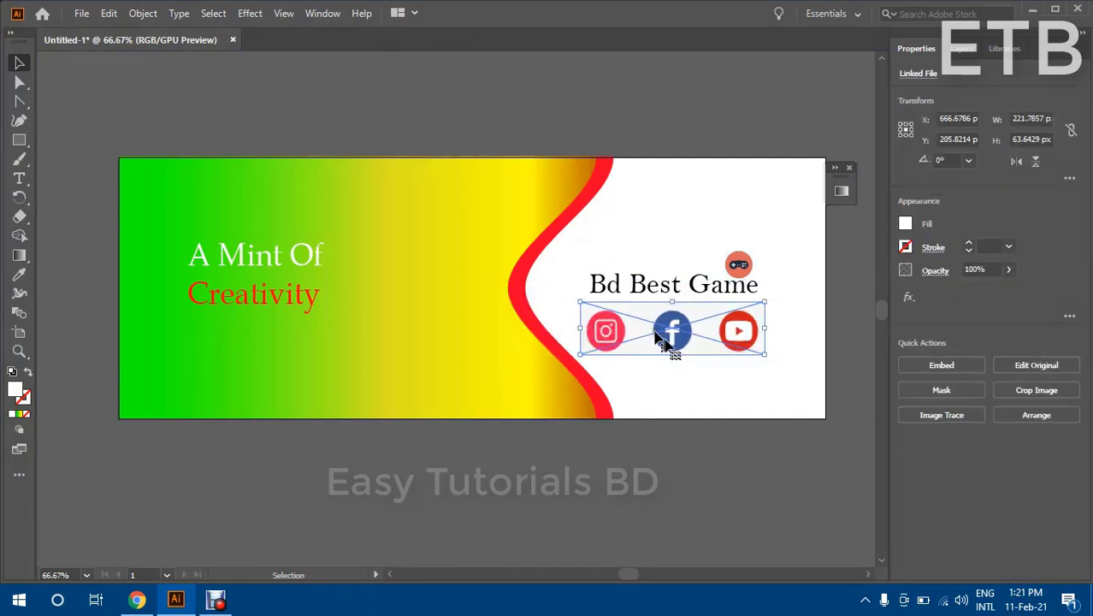
pyautogui.moveTo(675, 349)
pyautogui.mouseDown()
pyautogui.moveTo(682, 337)
pyautogui.moveTo(674, 346)
pyautogui.mouseUp()
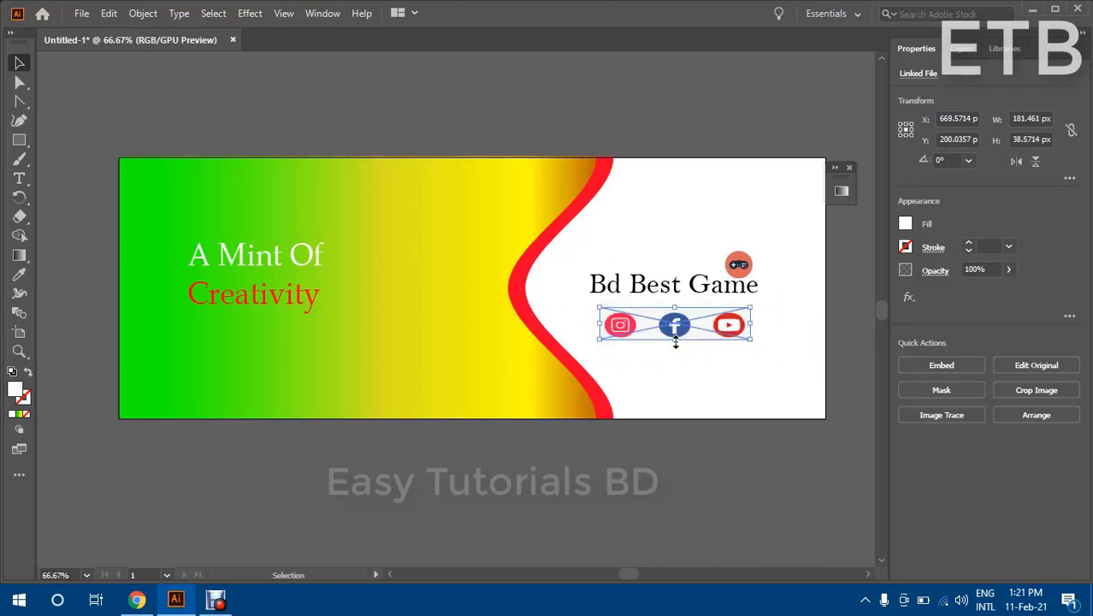
pyautogui.moveTo(749, 322); pyautogui.dragTo(756, 322)
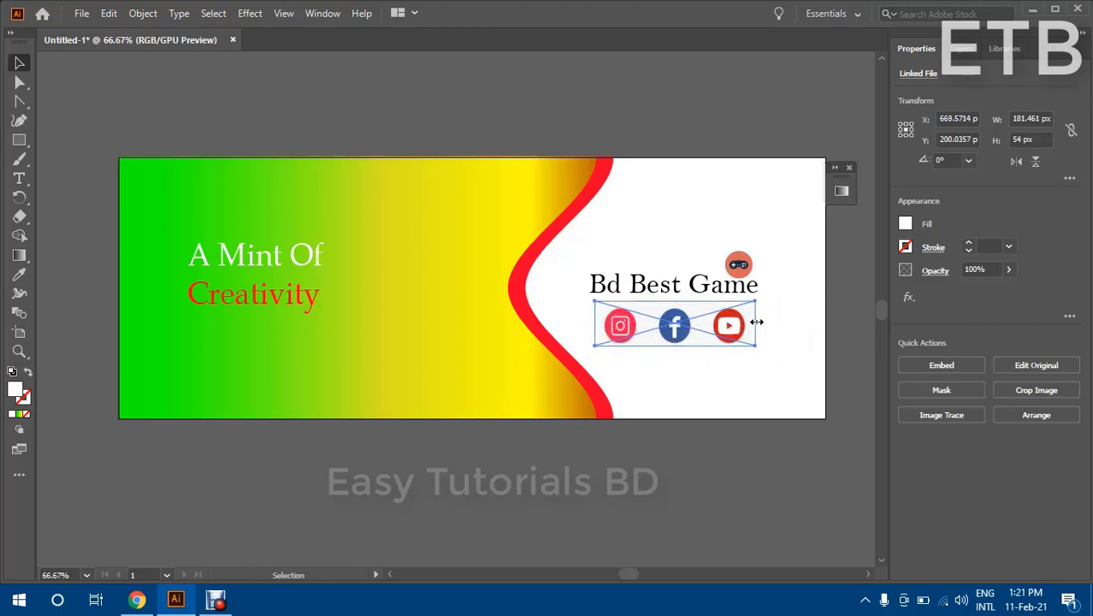
pyautogui.click(680, 471)
pyautogui.click(680, 343)
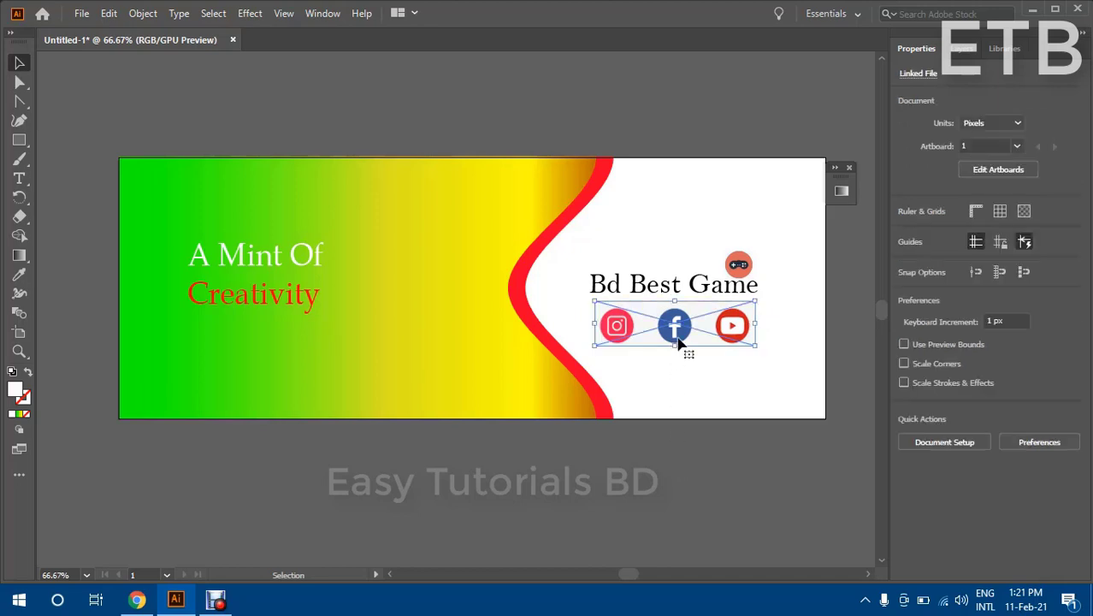
pyautogui.click(710, 98)
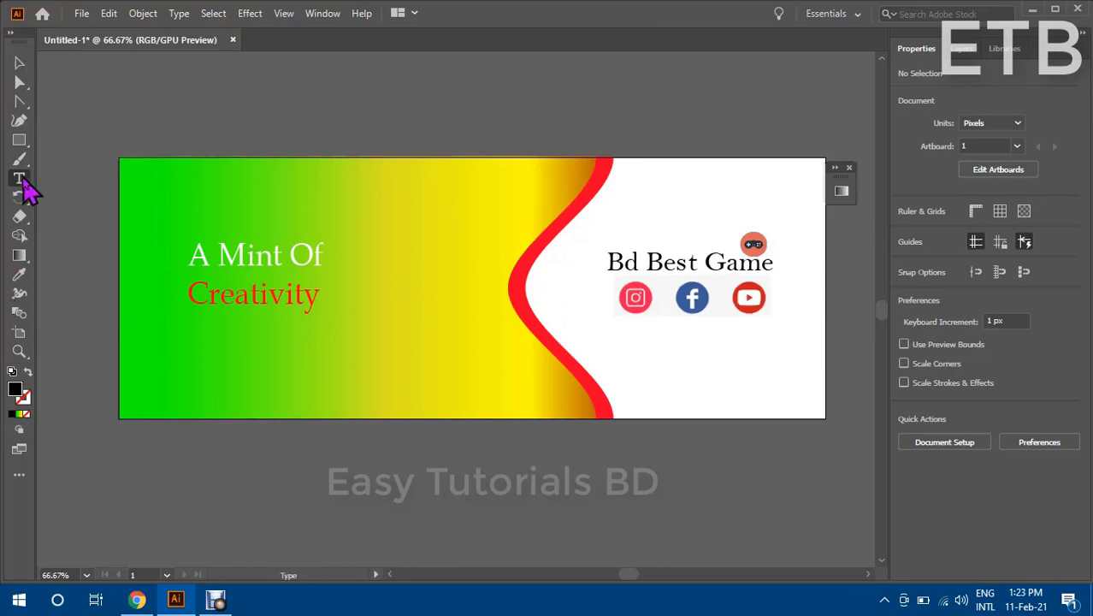
# Step: Add a 'Like,Comment,Share' text line and move it below Creativity
pyautogui.click(19, 178)
pyautogui.click(342, 93)
pyautogui.write('Like')
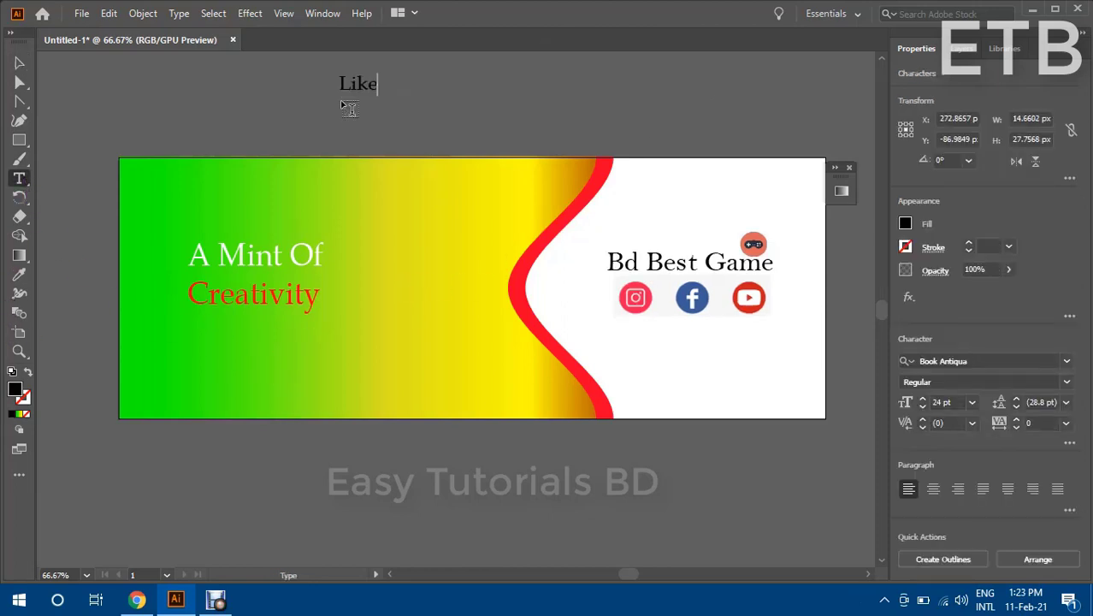
pyautogui.write(',Co')
pyautogui.write('mment,Share')
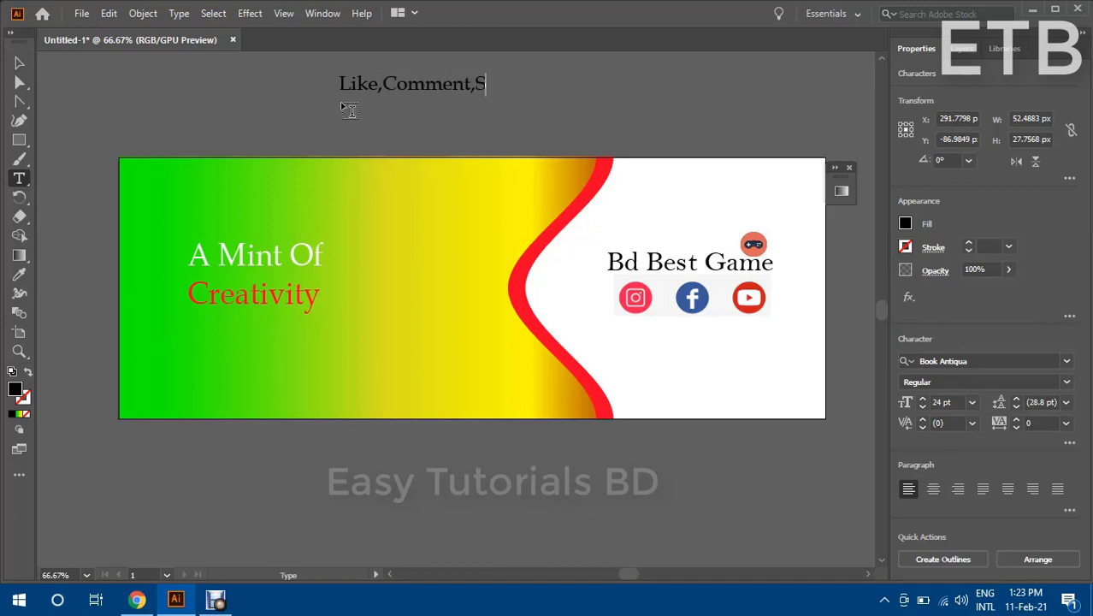
pyautogui.click(19, 63)
pyautogui.moveTo(443, 90); pyautogui.dragTo(294, 340)
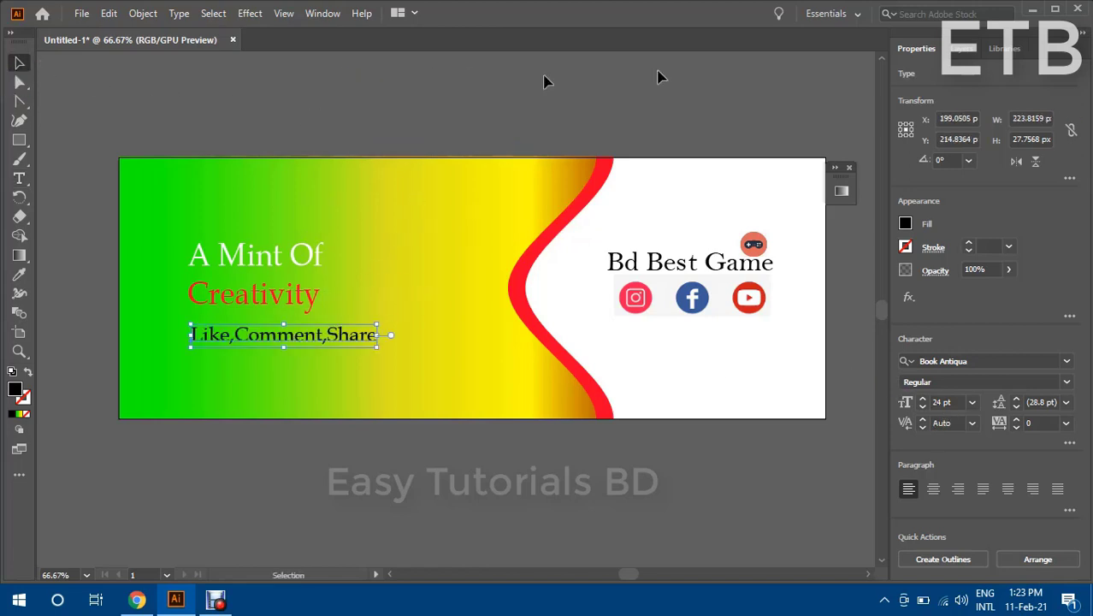
# Step: Try white, blue and light yellow fills on the slogan in the colour mixer
pyautogui.click(905, 223)
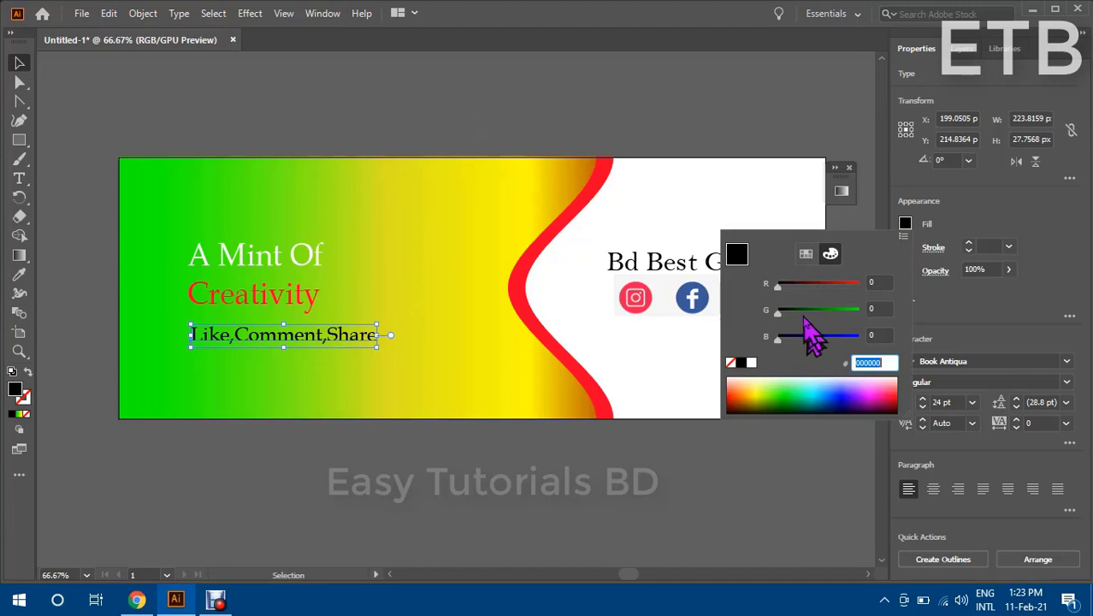
pyautogui.click(751, 364)
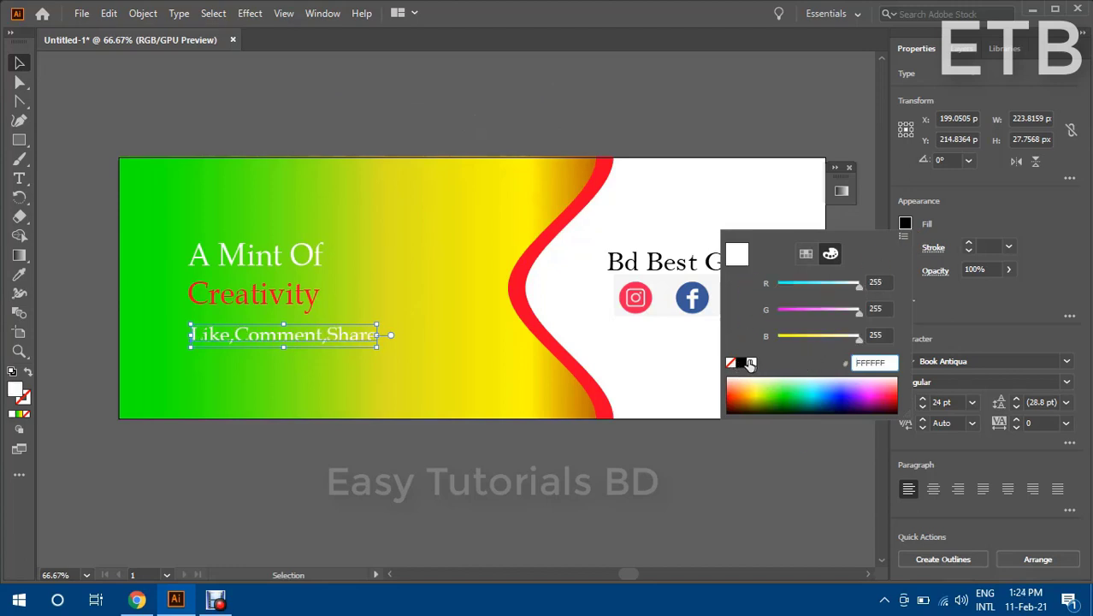
pyautogui.click(819, 392)
pyautogui.click(878, 394)
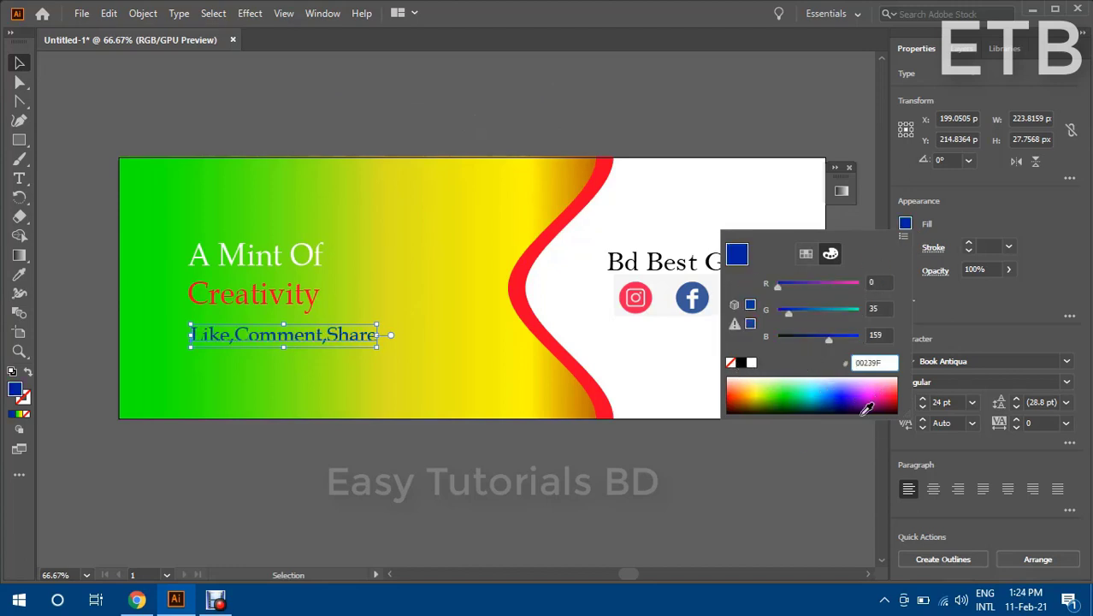
pyautogui.click(847, 396)
pyautogui.moveTo(759, 396)
pyautogui.mouseDown()
pyautogui.moveTo(749, 383)
pyautogui.moveTo(770, 383)
pyautogui.moveTo(749, 377)
pyautogui.mouseUp()
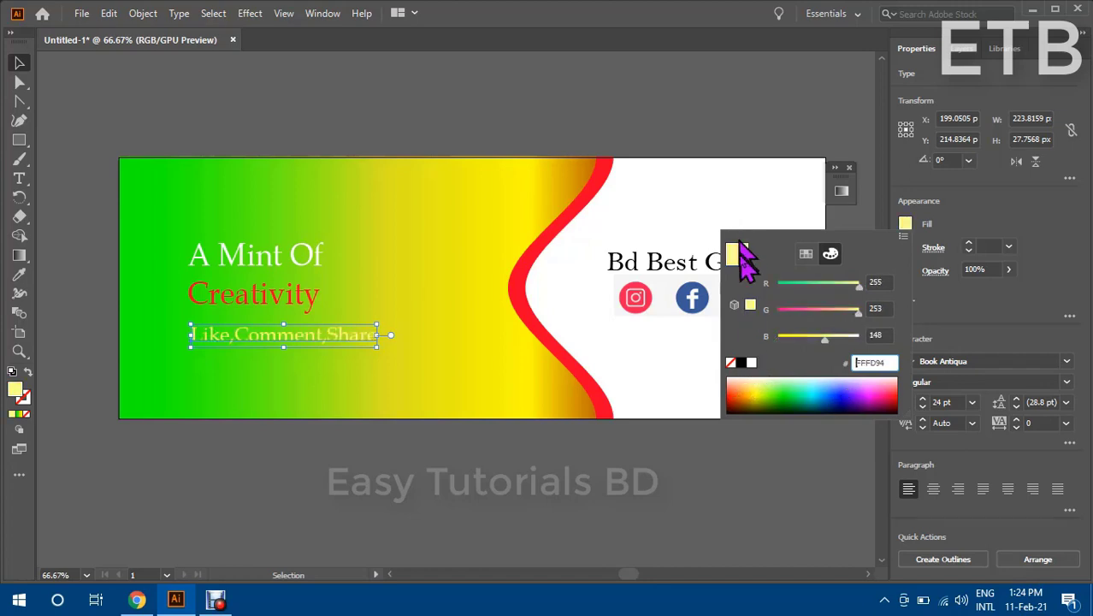
# Step: Try magenta, pink and orange swatches, then settle on dark navy blue for the slogan
pyautogui.click(806, 254)
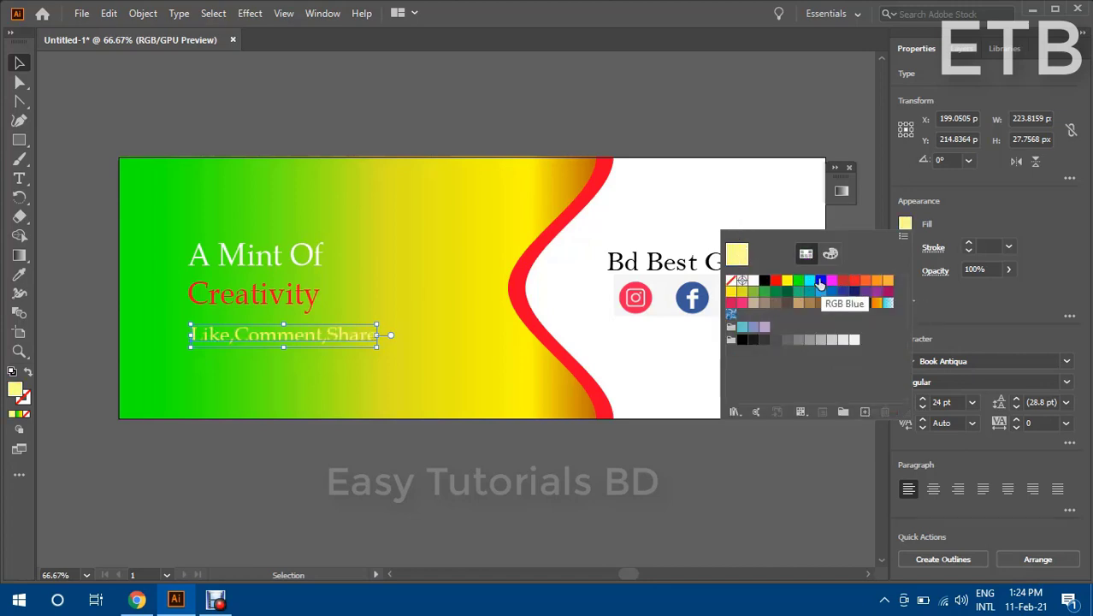
pyautogui.click(820, 280)
pyautogui.click(849, 295)
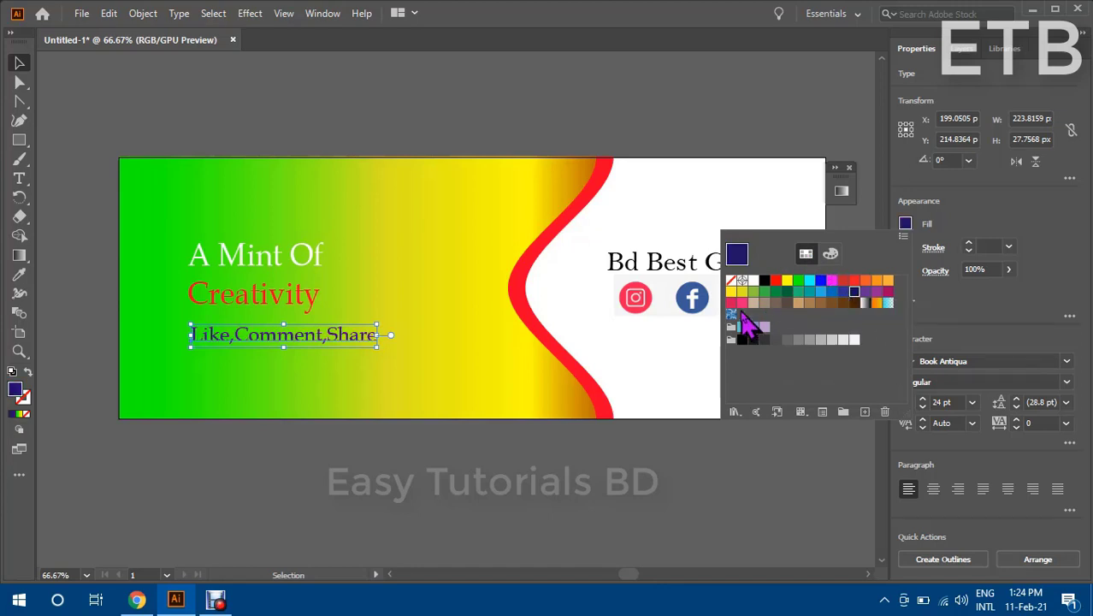
pyautogui.click(742, 302)
pyautogui.click(866, 280)
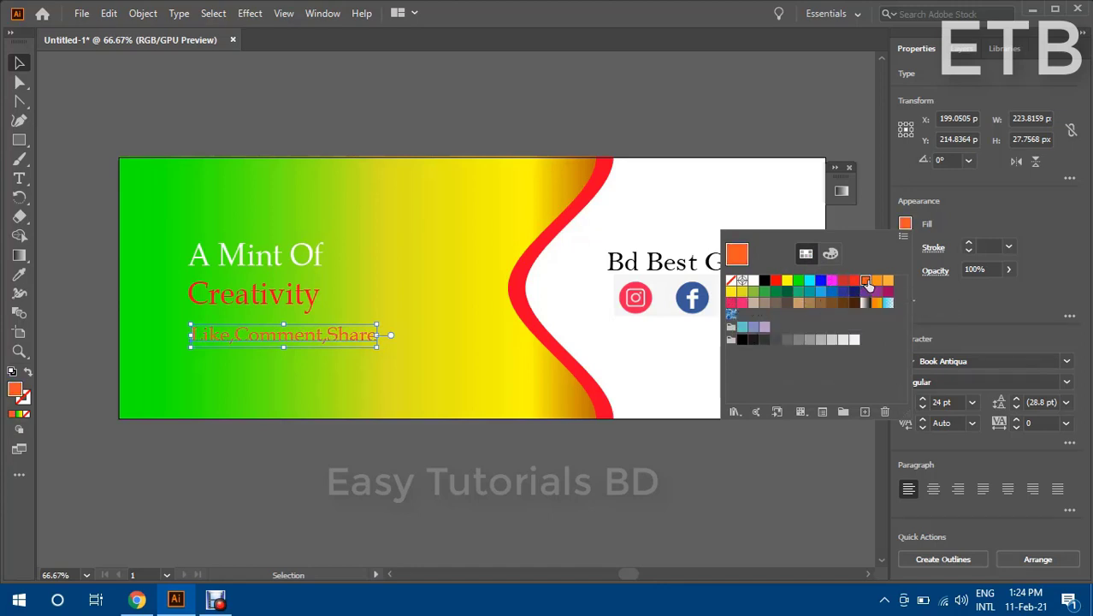
pyautogui.click(843, 292)
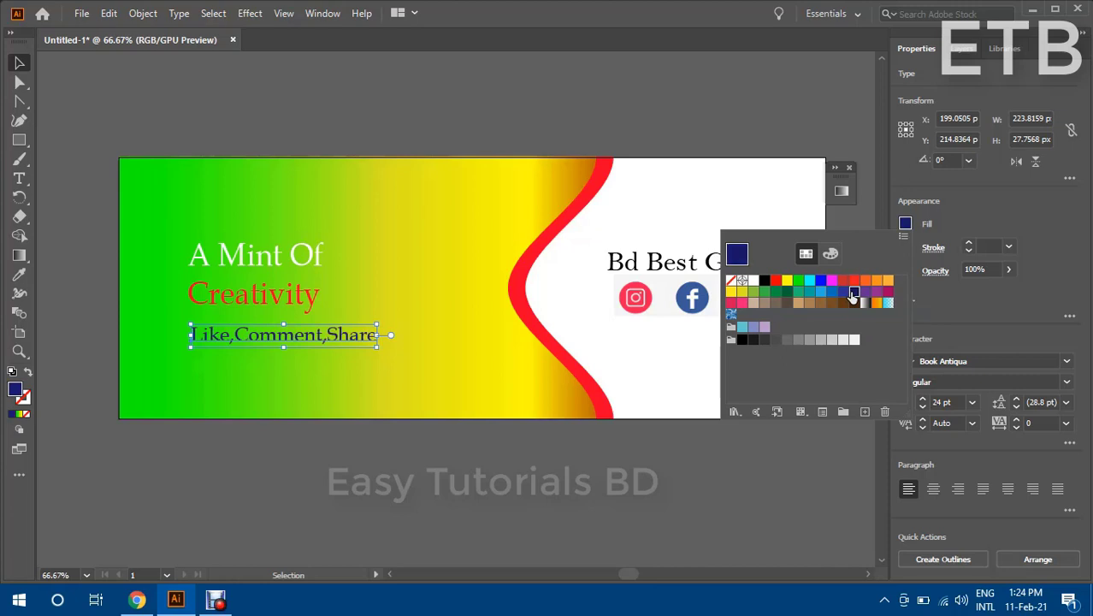
pyautogui.click(231, 256)
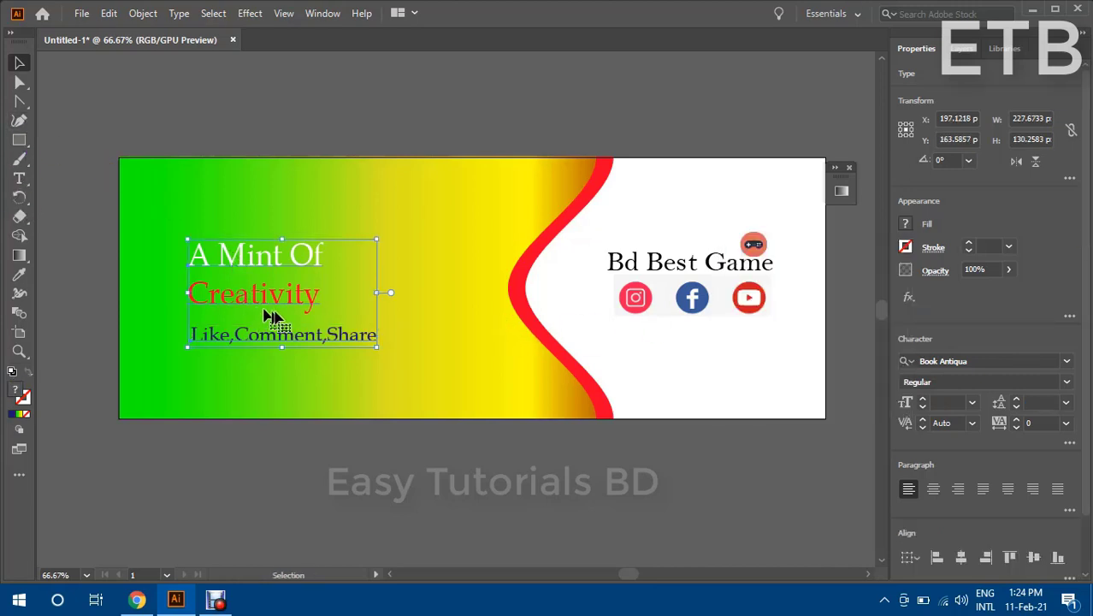
# Step: Left-align the three slogan lines and nudge the block right to start near x 219
pyautogui.click(937, 557)
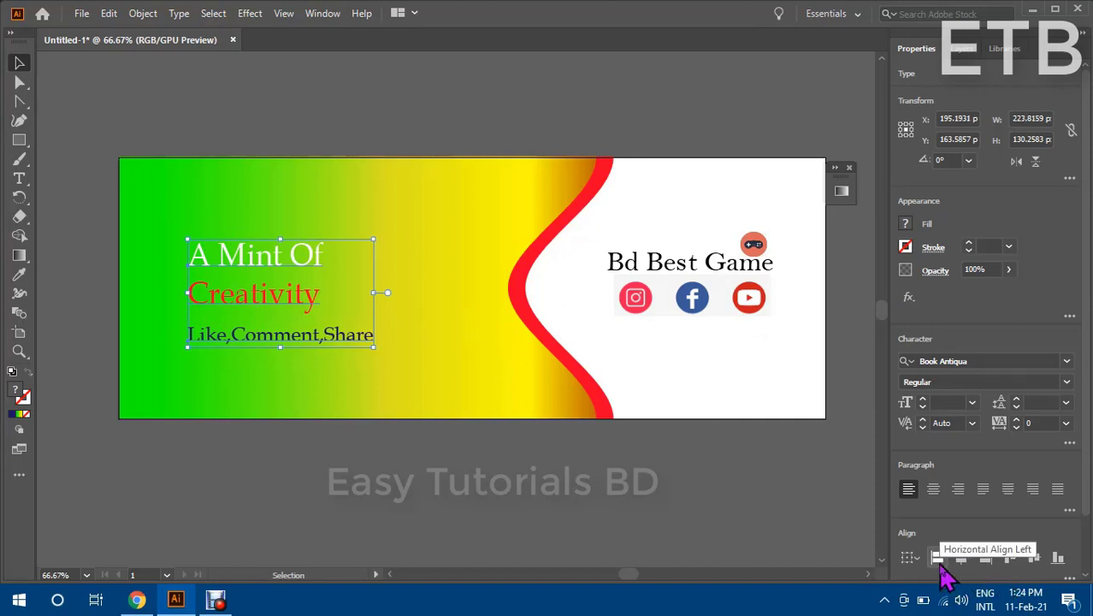
pyautogui.click(335, 107)
pyautogui.click(256, 267)
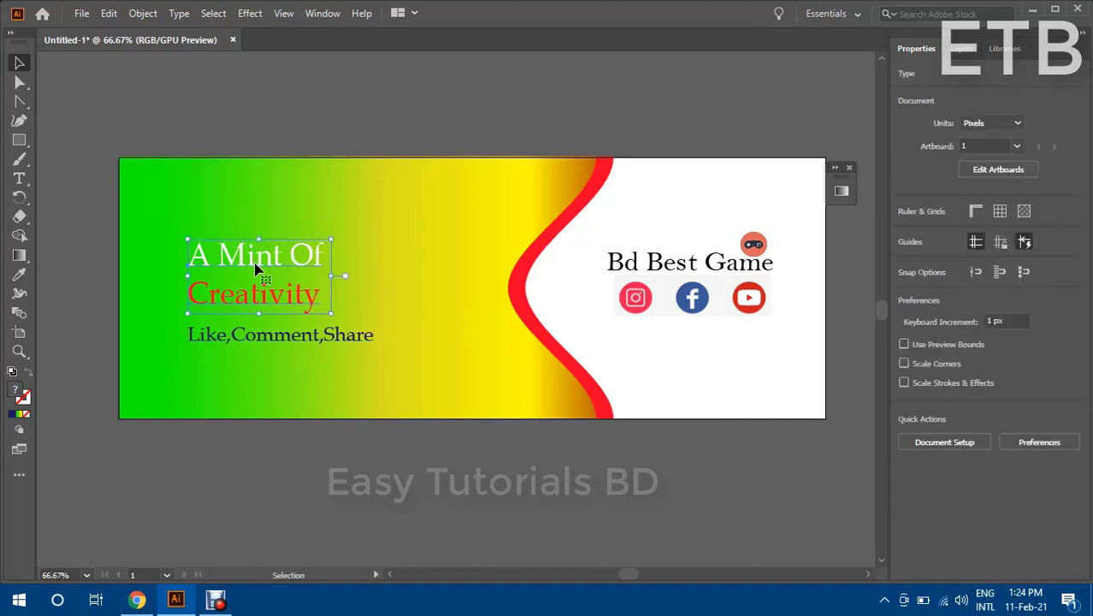
pyautogui.click(286, 342)
pyautogui.click(324, 129)
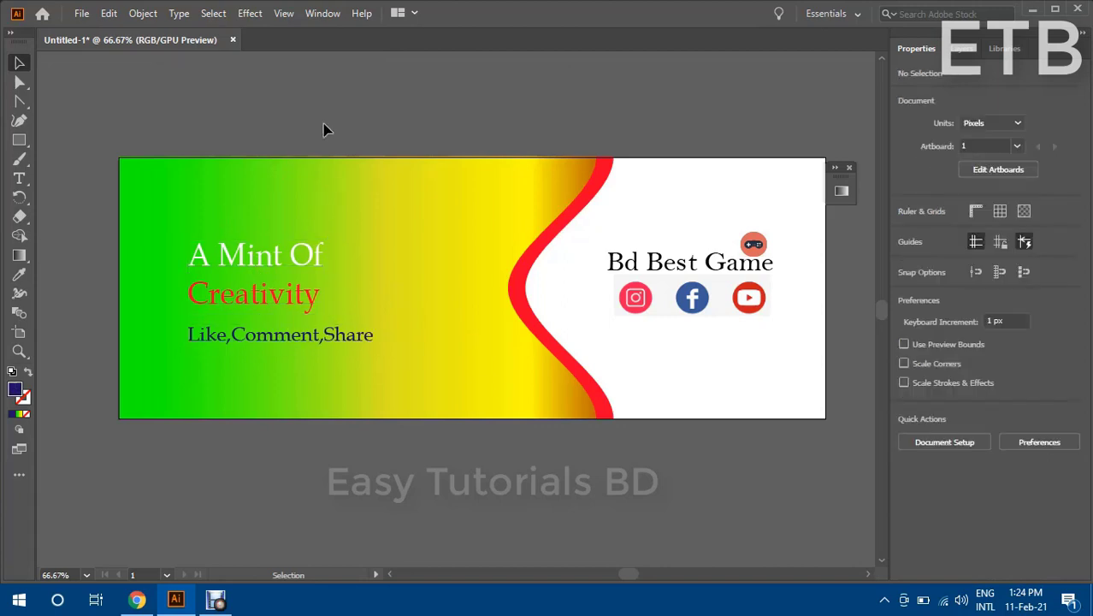
pyautogui.click(229, 266)
pyautogui.press('Right')
pyautogui.press('Right')
pyautogui.press('Right')
pyautogui.press('Right')
pyautogui.press('Right')
pyautogui.press('Right')
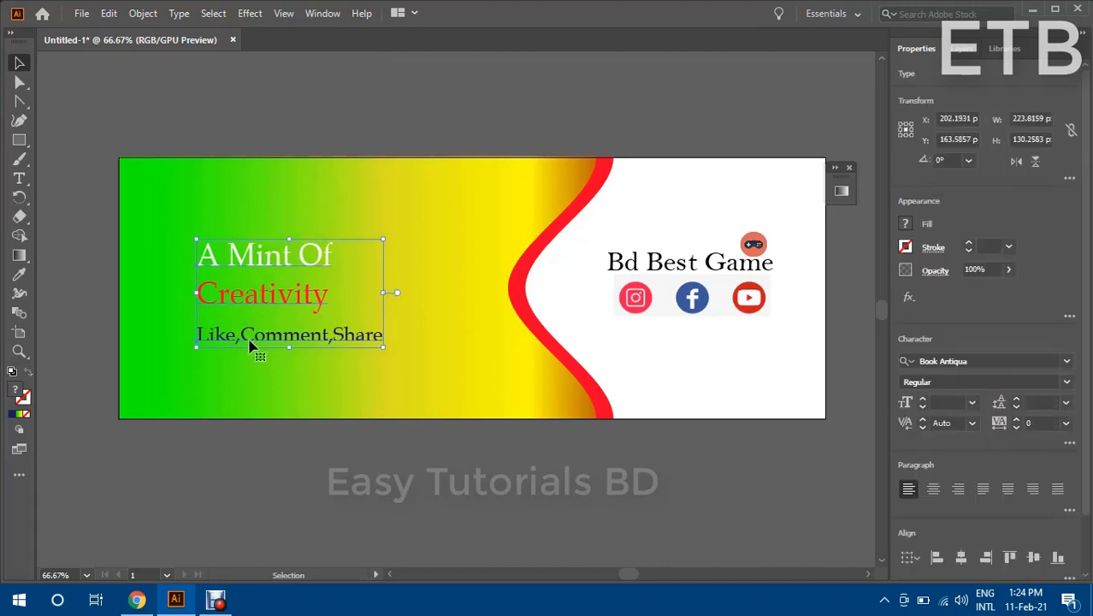
pyautogui.press('Right')
pyautogui.press('Right')
pyautogui.press('Right')
pyautogui.press('Right')
pyautogui.press('Right')
pyautogui.press('Right')
pyautogui.moveTo(368, 314); pyautogui.dragTo(290, 255)
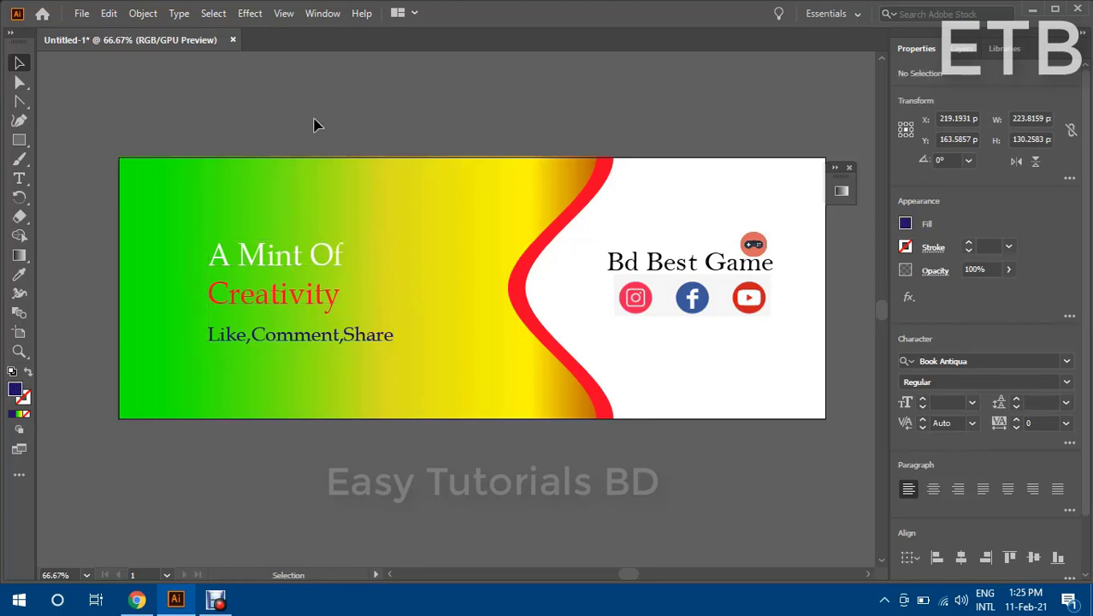
pyautogui.keyDown('shift'); pyautogui.click(310, 341); pyautogui.keyUp('shift')
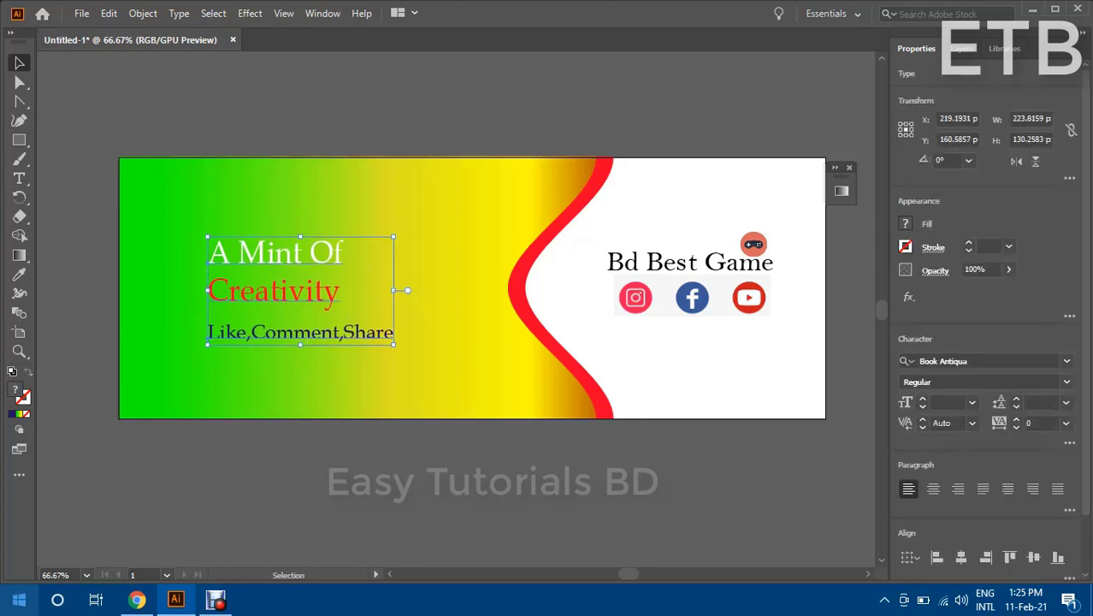
pyautogui.click(276, 112)
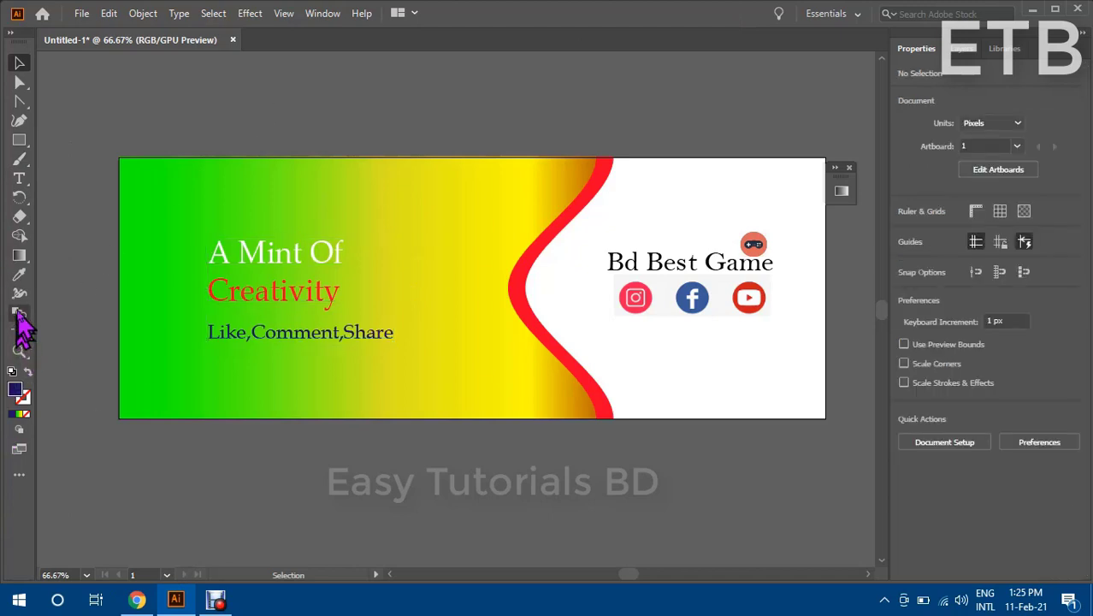
# Step: Draw a dark navy rounded bar, about 297 × 53 px, just above the artboard and select it
pyautogui.click(17, 144)
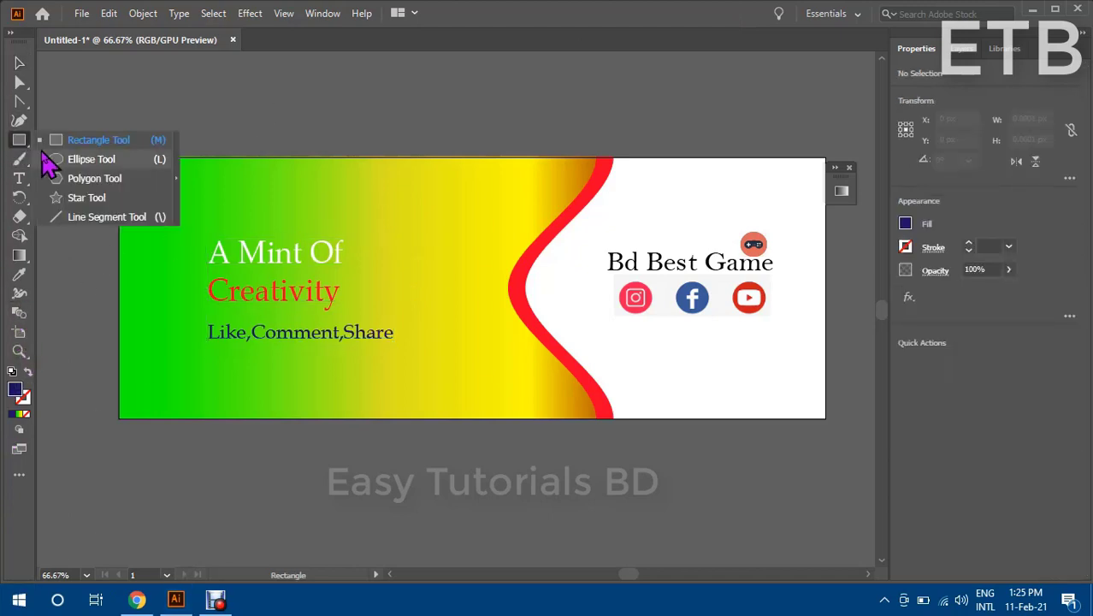
pyautogui.click(60, 140)
pyautogui.click(25, 255)
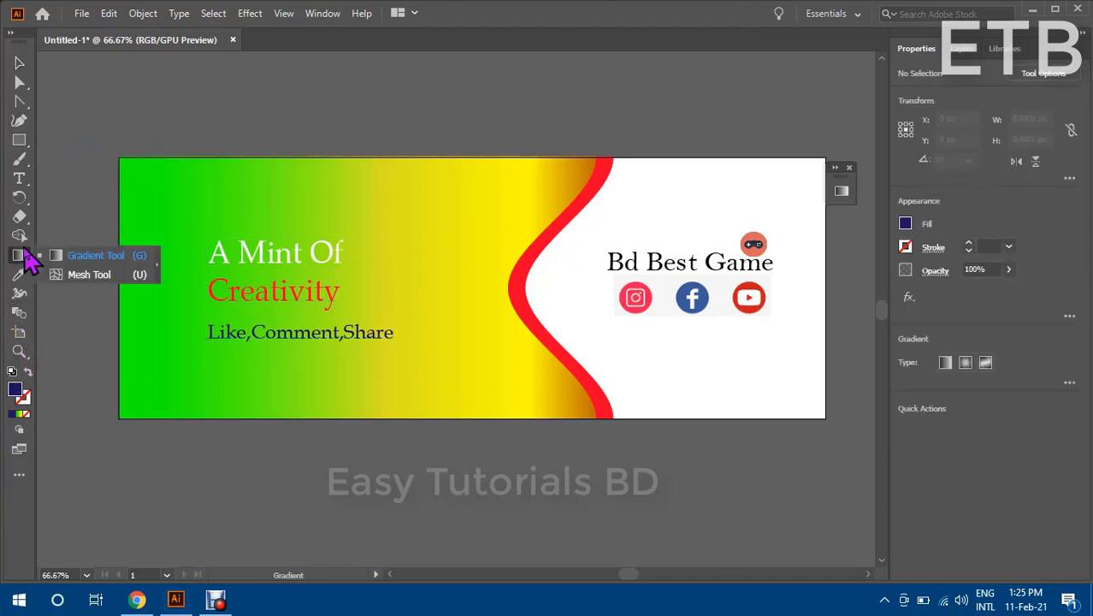
pyautogui.click(19, 140)
pyautogui.click(65, 142)
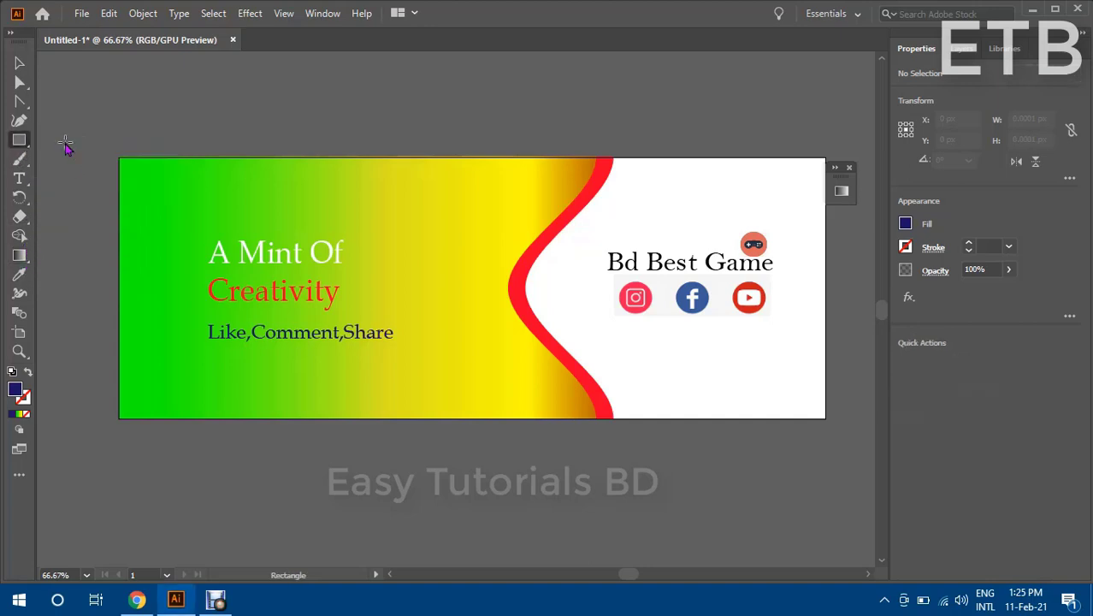
pyautogui.moveTo(310, 82)
pyautogui.mouseDown()
pyautogui.moveTo(556, 125)
pyautogui.moveTo(521, 101)
pyautogui.mouseUp()
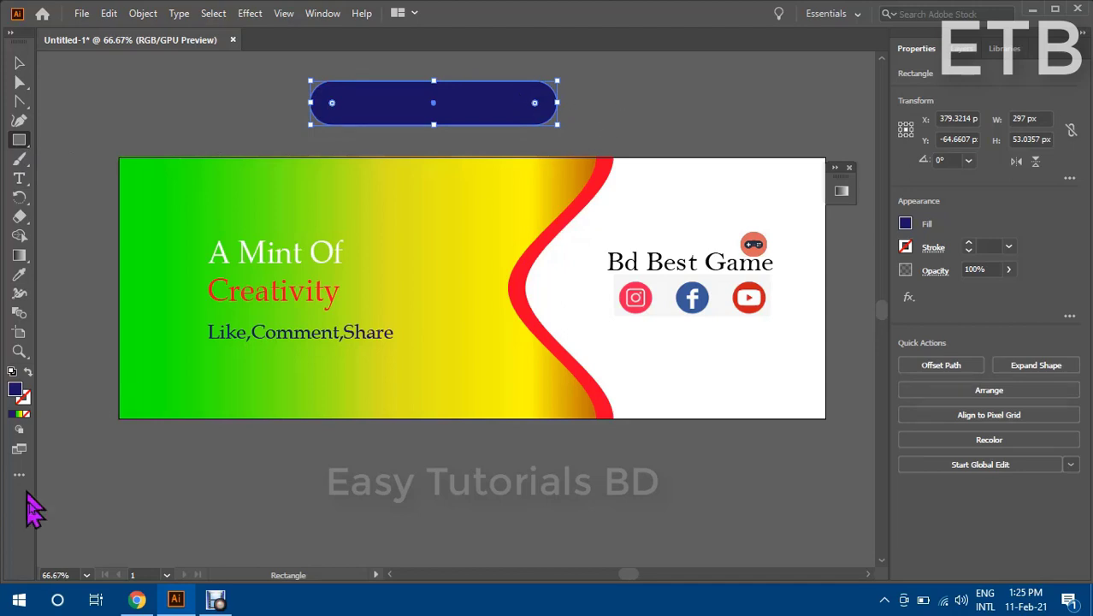
pyautogui.click(19, 63)
pyautogui.click(158, 103)
pyautogui.click(422, 102)
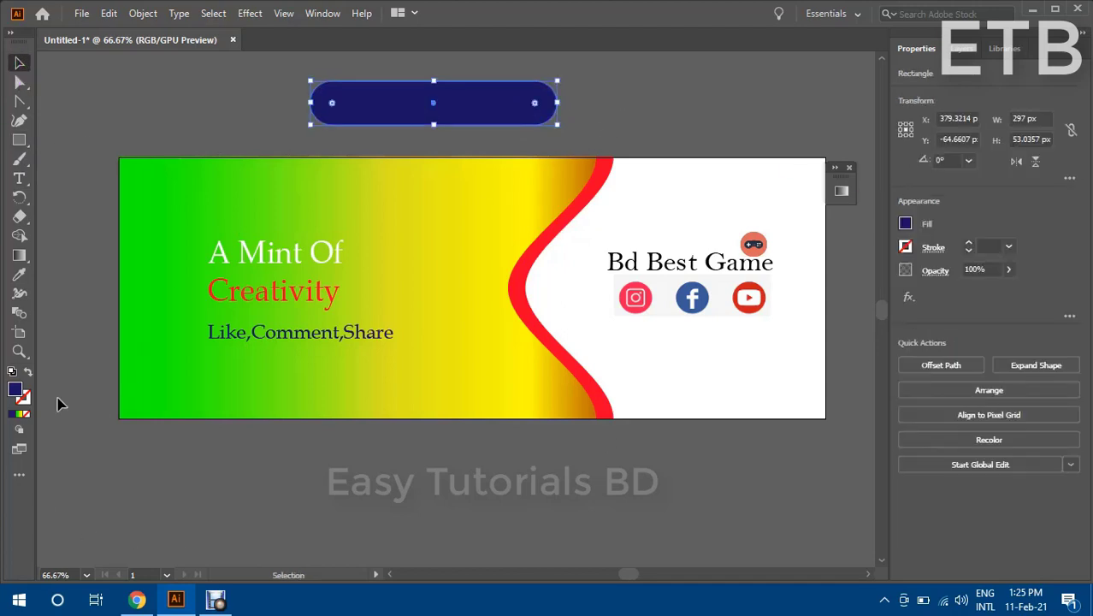
# Step: Give the bar a gradient fill with a purple left stop and a pink right stop
pyautogui.click(23, 415)
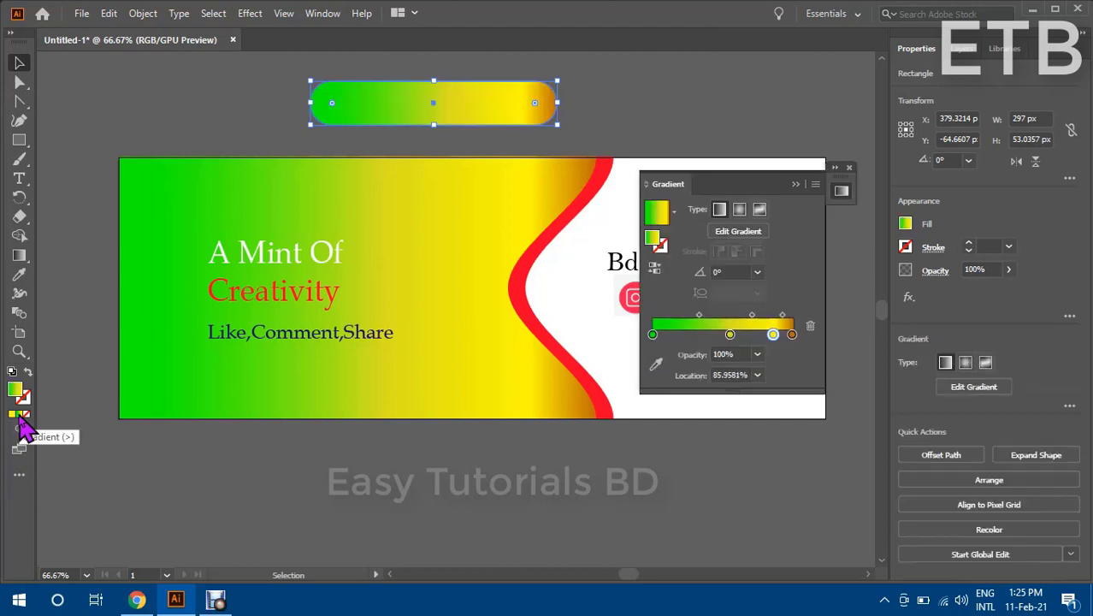
pyautogui.click(653, 334)
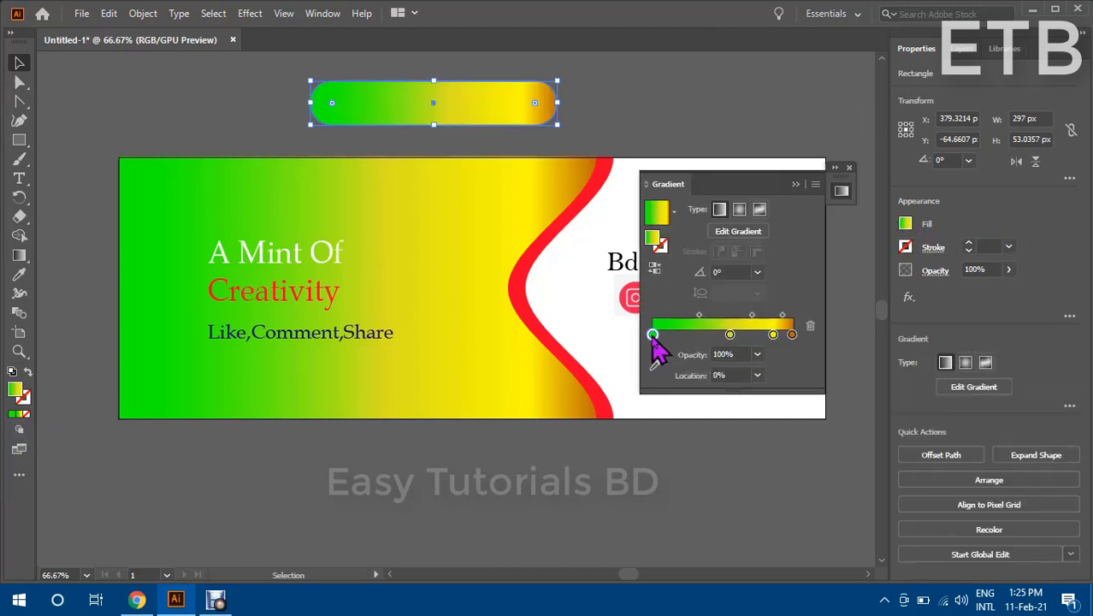
pyautogui.doubleClick(653, 334)
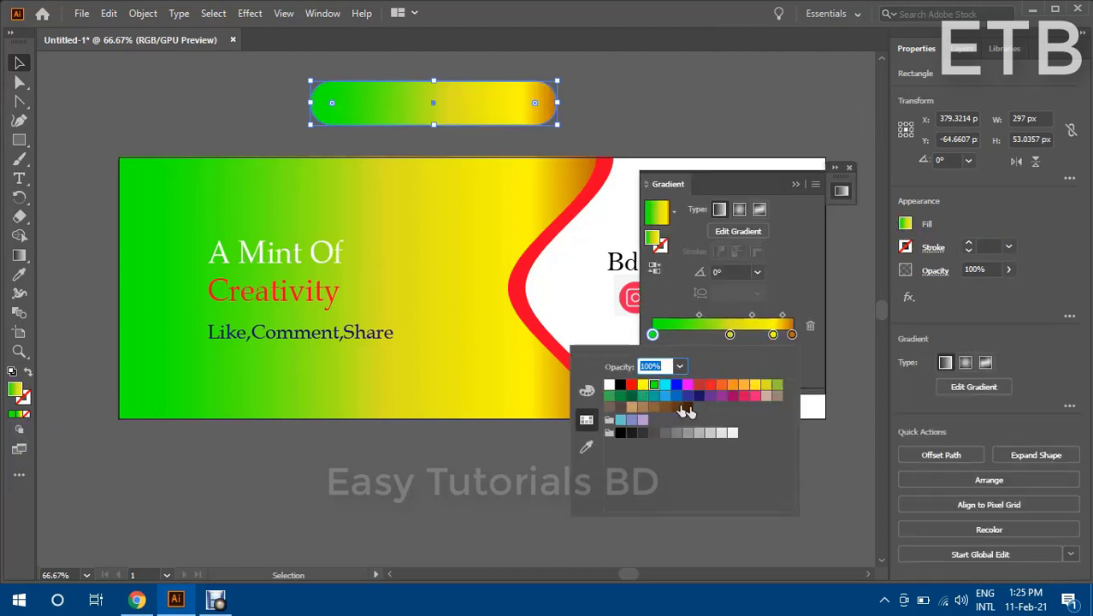
pyautogui.click(710, 397)
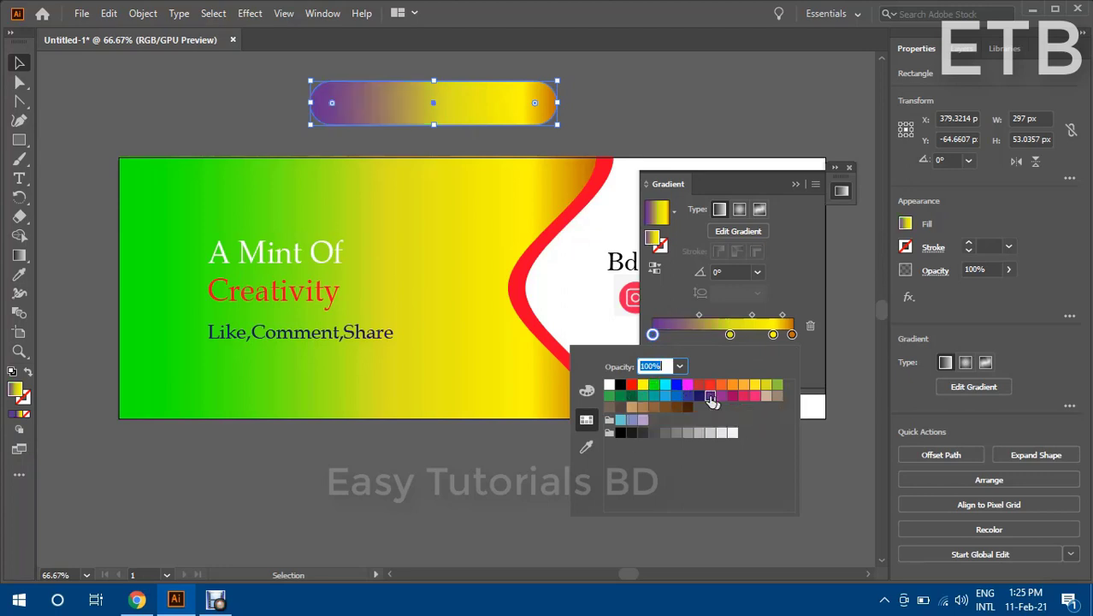
pyautogui.click(792, 335)
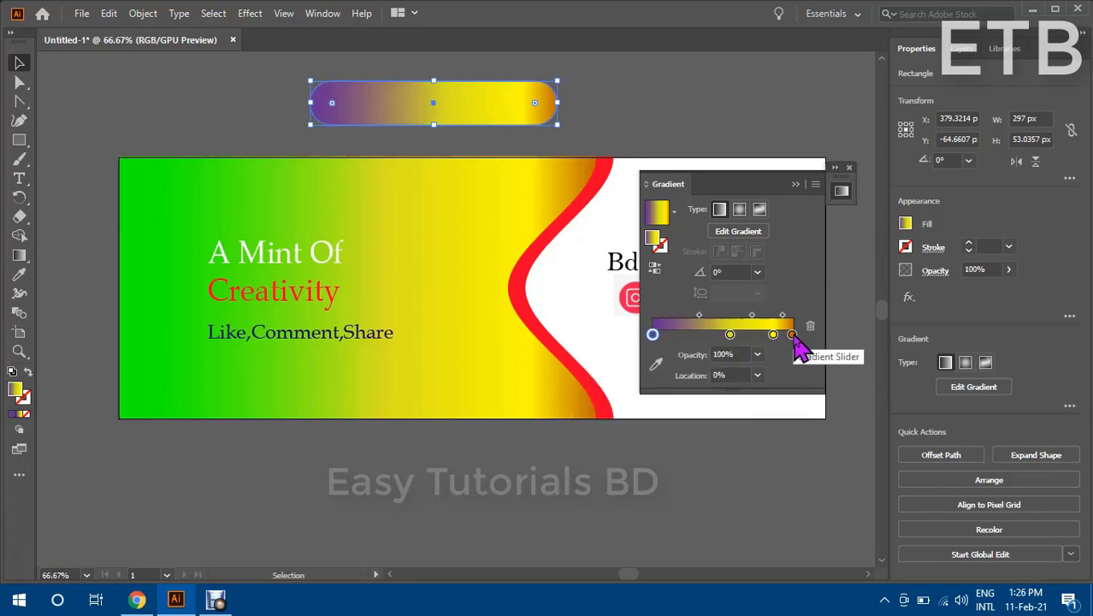
pyautogui.doubleClick(792, 337)
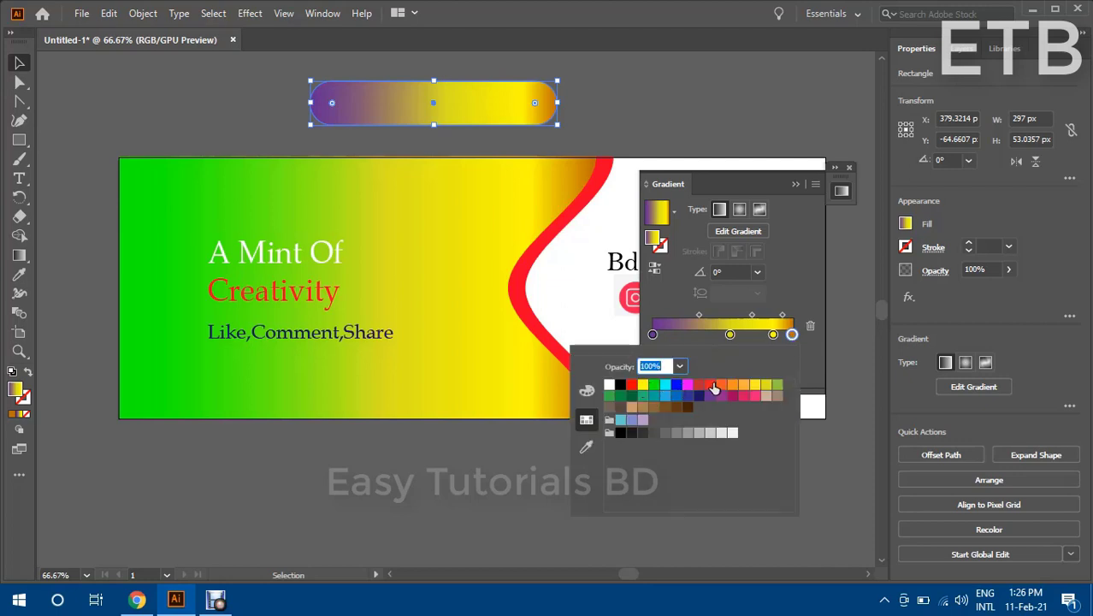
pyautogui.click(753, 396)
pyautogui.click(793, 335)
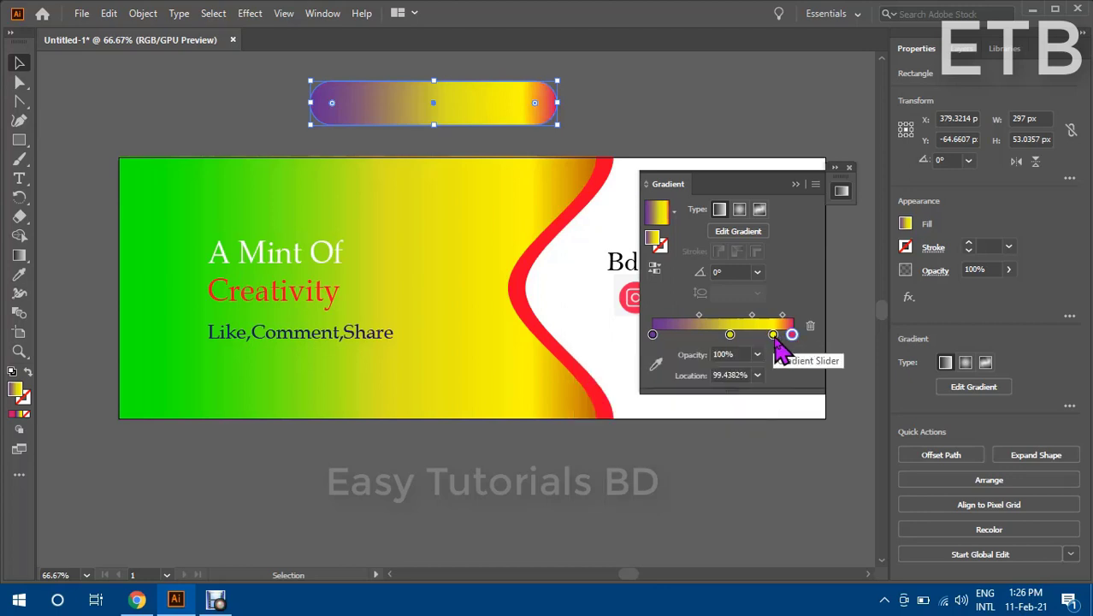
# Step: Move the pink stop to about 78%, add an end stop, and make the middle stop magenta
pyautogui.moveTo(793, 335); pyautogui.dragTo(758, 335)
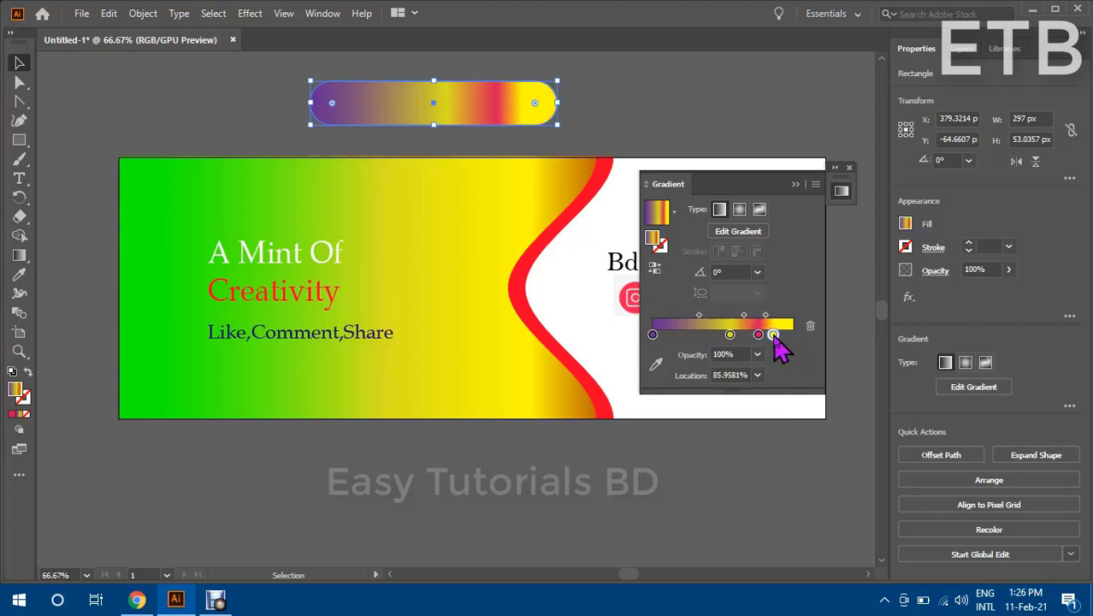
pyautogui.click(786, 335)
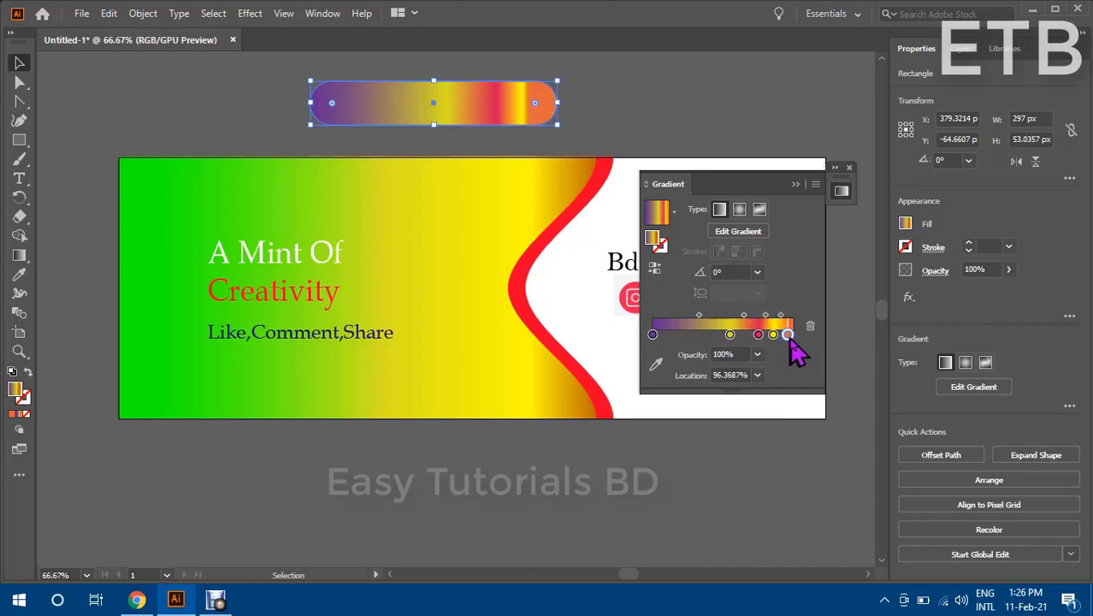
pyautogui.moveTo(788, 335); pyautogui.dragTo(793, 335)
pyautogui.doubleClick(774, 335)
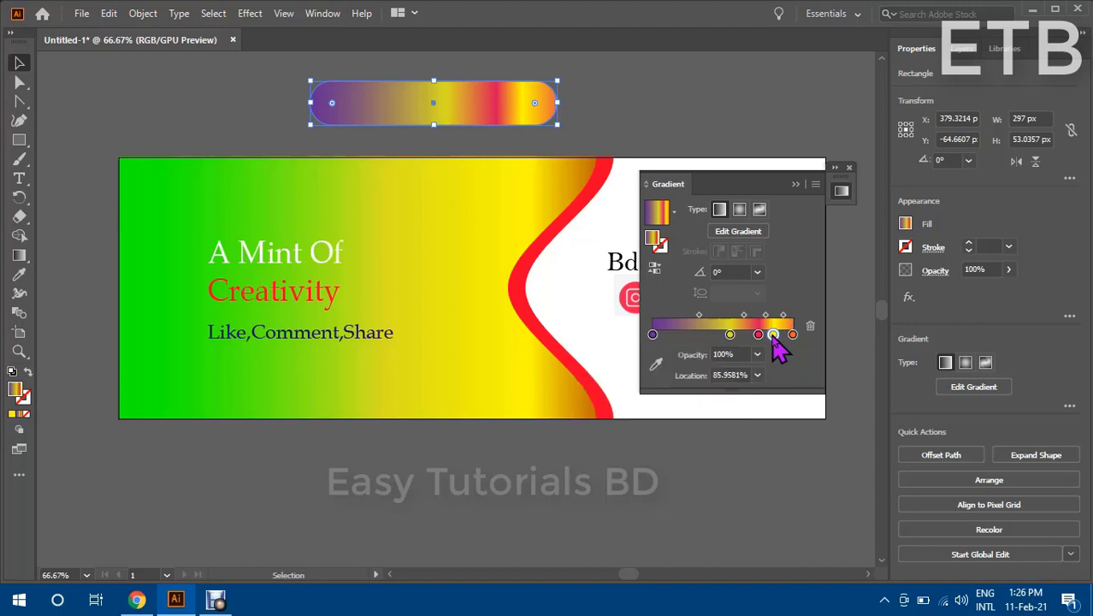
pyautogui.click(773, 335)
pyautogui.moveTo(773, 336); pyautogui.dragTo(794, 336)
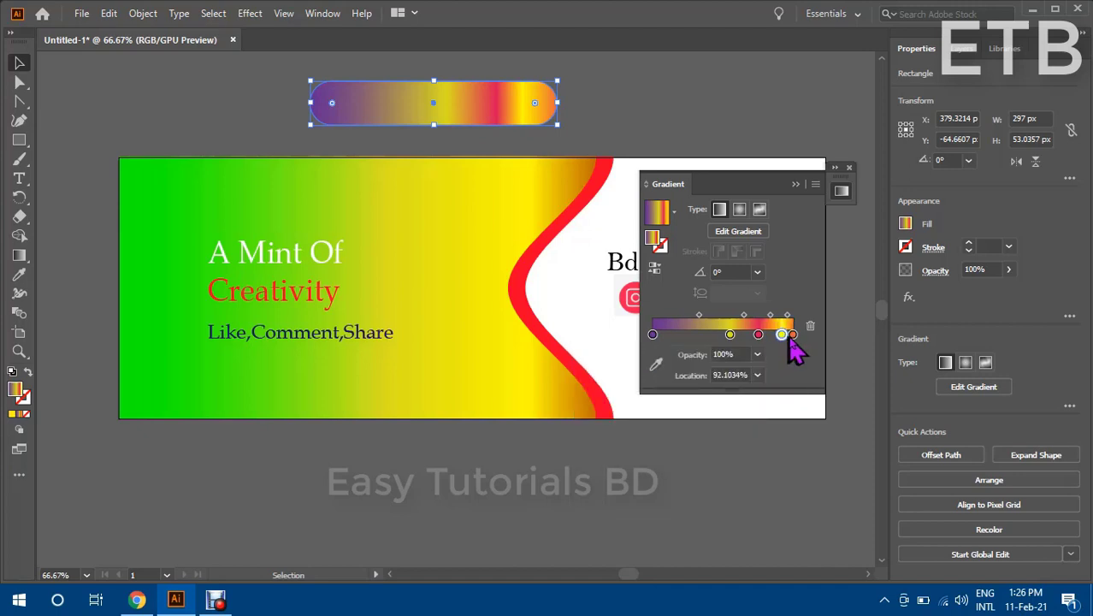
pyautogui.doubleClick(730, 334)
pyautogui.click(729, 334)
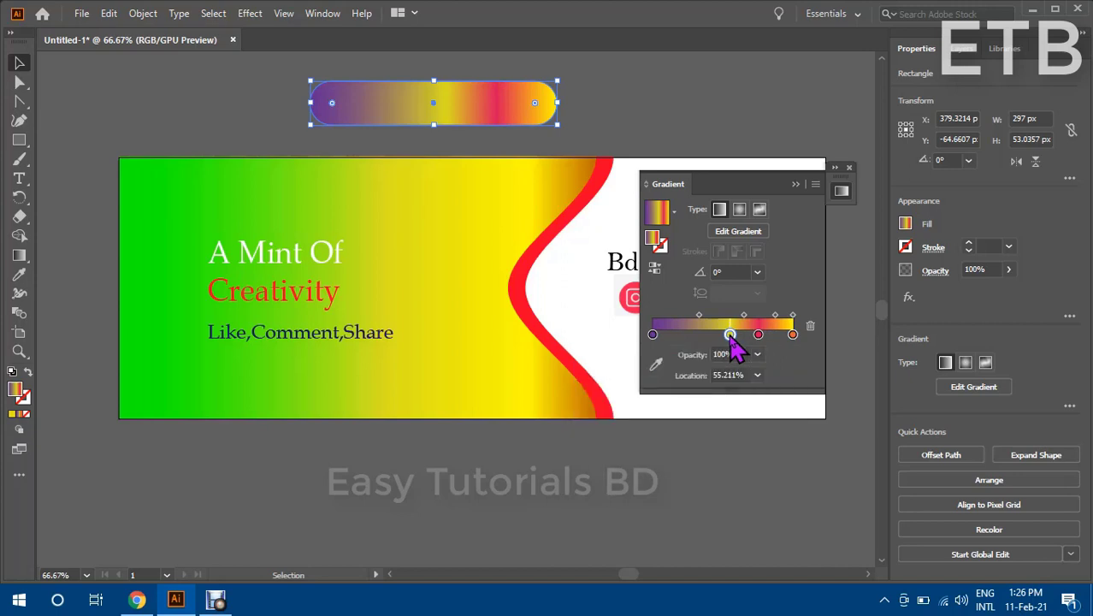
pyautogui.doubleClick(729, 335)
pyautogui.click(733, 400)
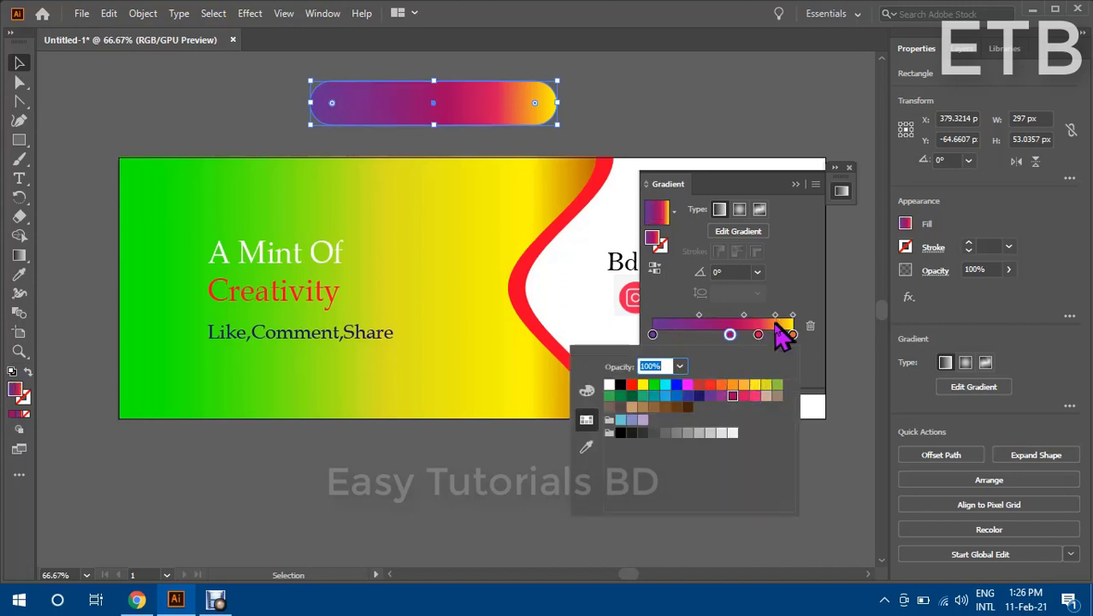
pyautogui.moveTo(758, 335); pyautogui.dragTo(745, 334)
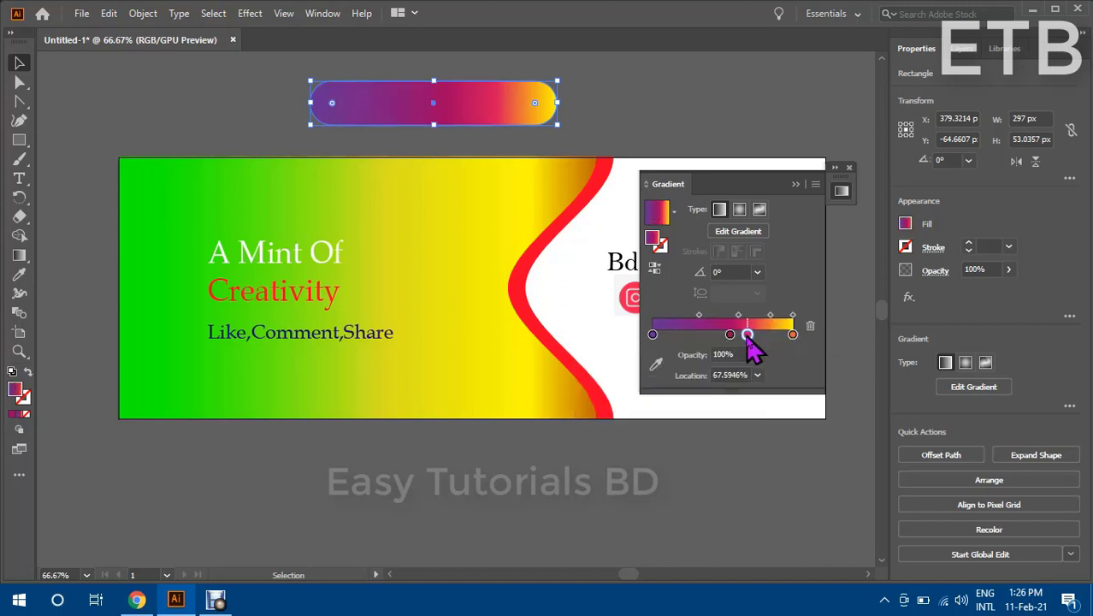
pyautogui.click(723, 126)
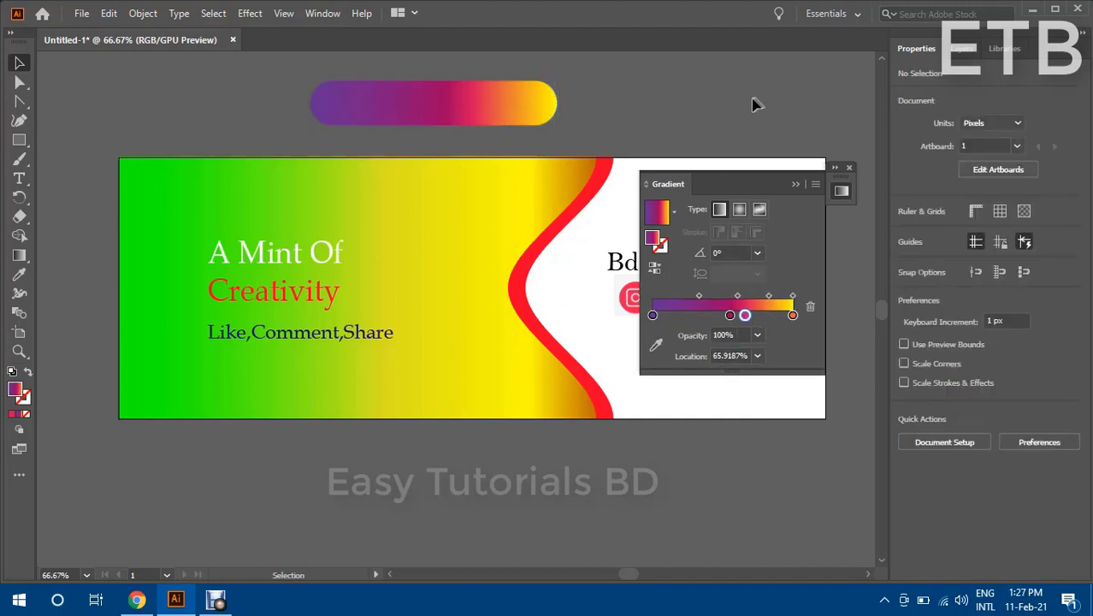
# Step: Rotate the gradient bar to about 48° and move it onto the cover's top edge
pyautogui.click(492, 106)
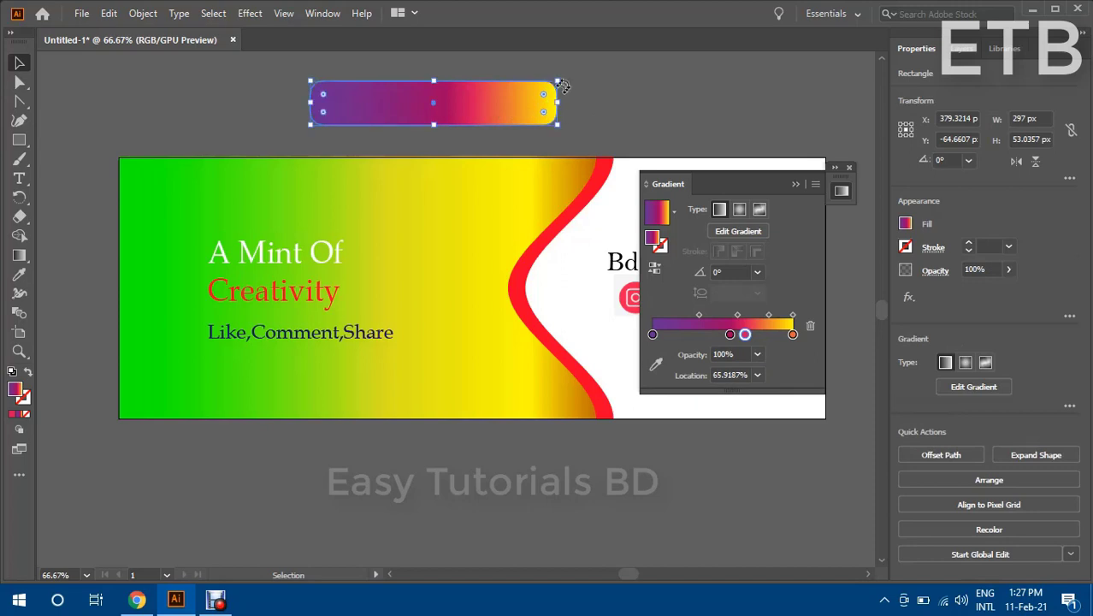
pyautogui.moveTo(564, 81); pyautogui.dragTo(505, 47)
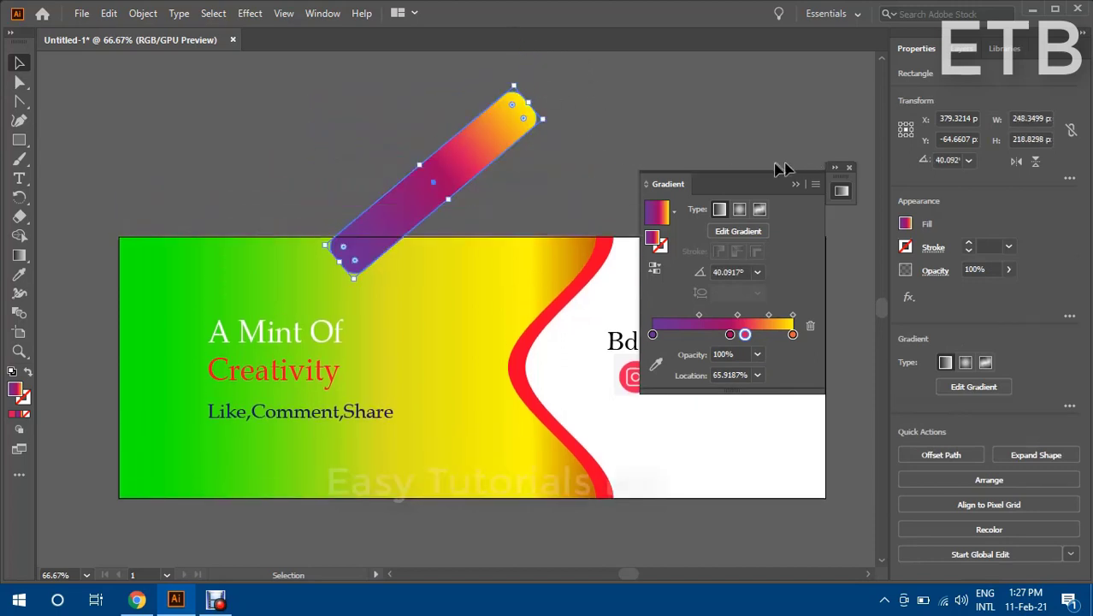
pyautogui.click(835, 167)
pyautogui.moveTo(475, 172); pyautogui.dragTo(548, 220)
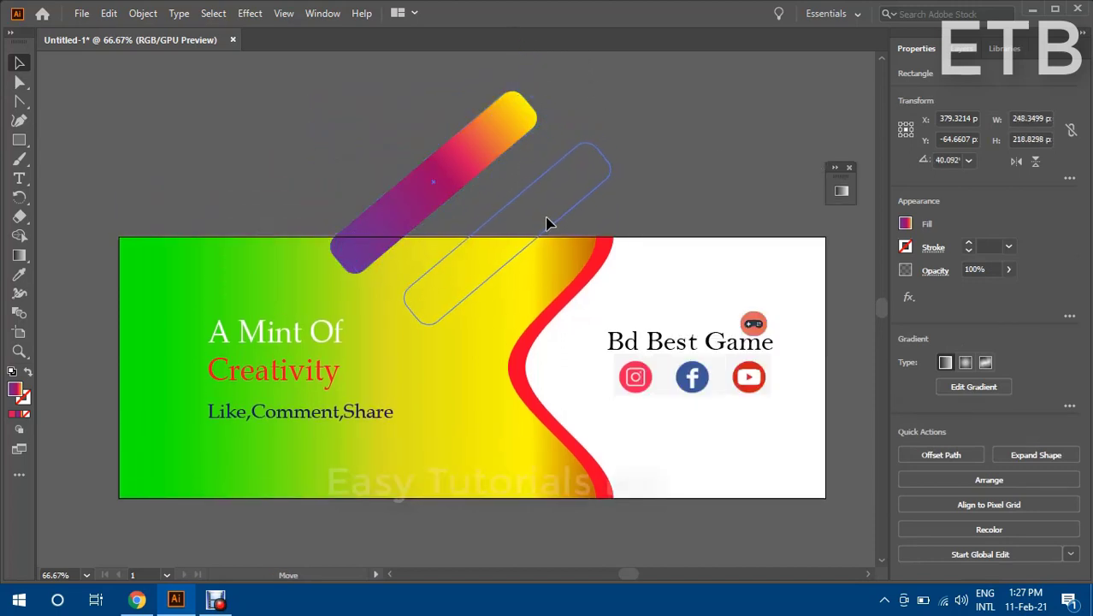
pyautogui.moveTo(613, 154); pyautogui.dragTo(602, 138)
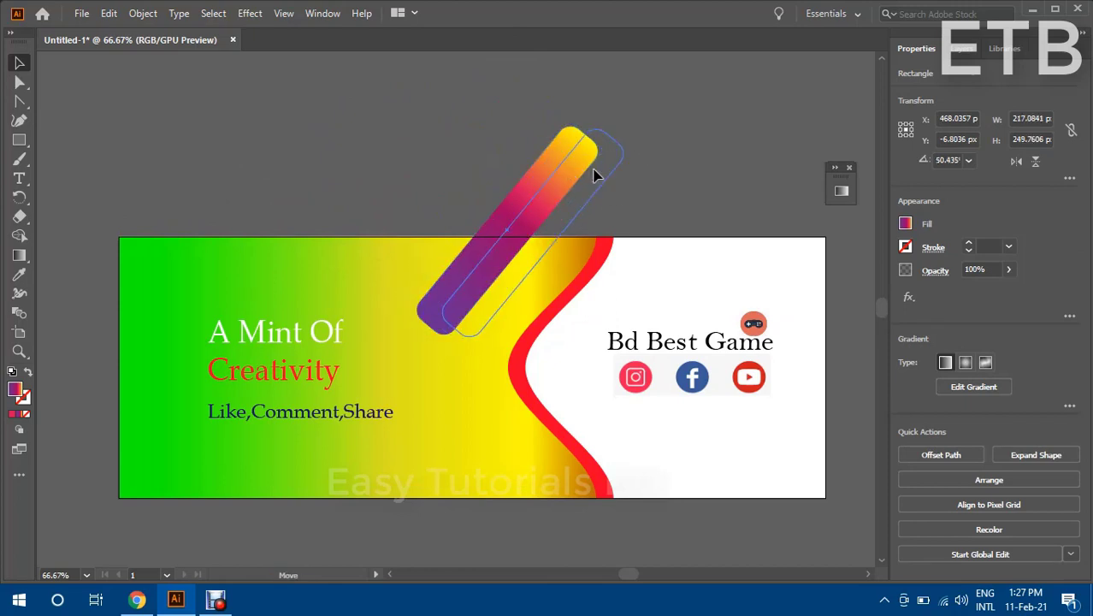
pyautogui.moveTo(601, 137); pyautogui.dragTo(621, 138)
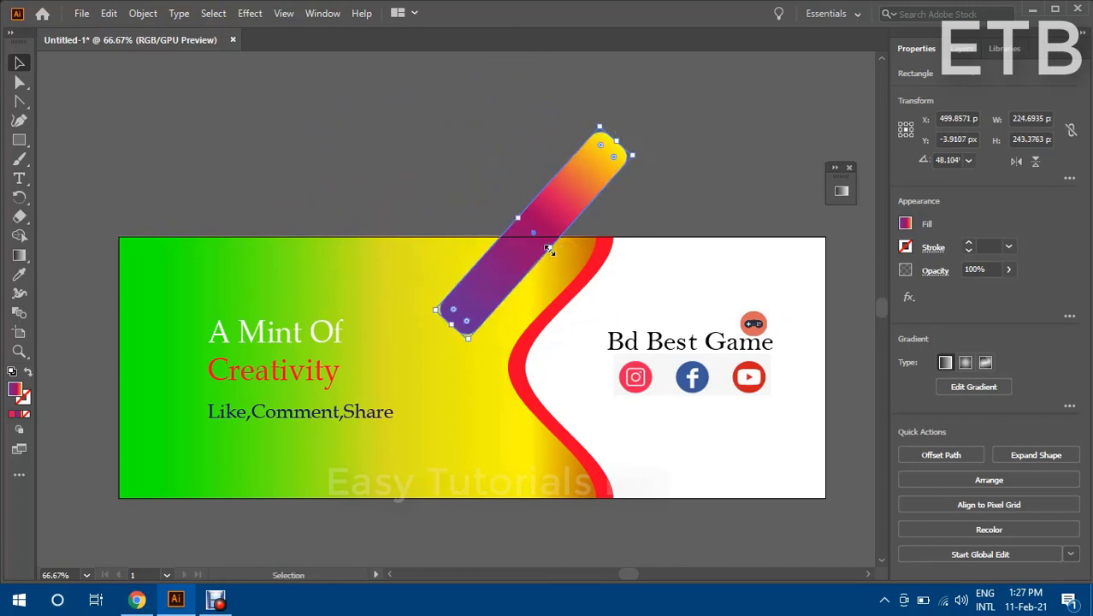
# Step: Alt-drag a copy of the bar, shorten it, and place it parallel beside the original
pyautogui.press('a')
pyautogui.moveTo(569, 208); pyautogui.dragTo(485, 186)
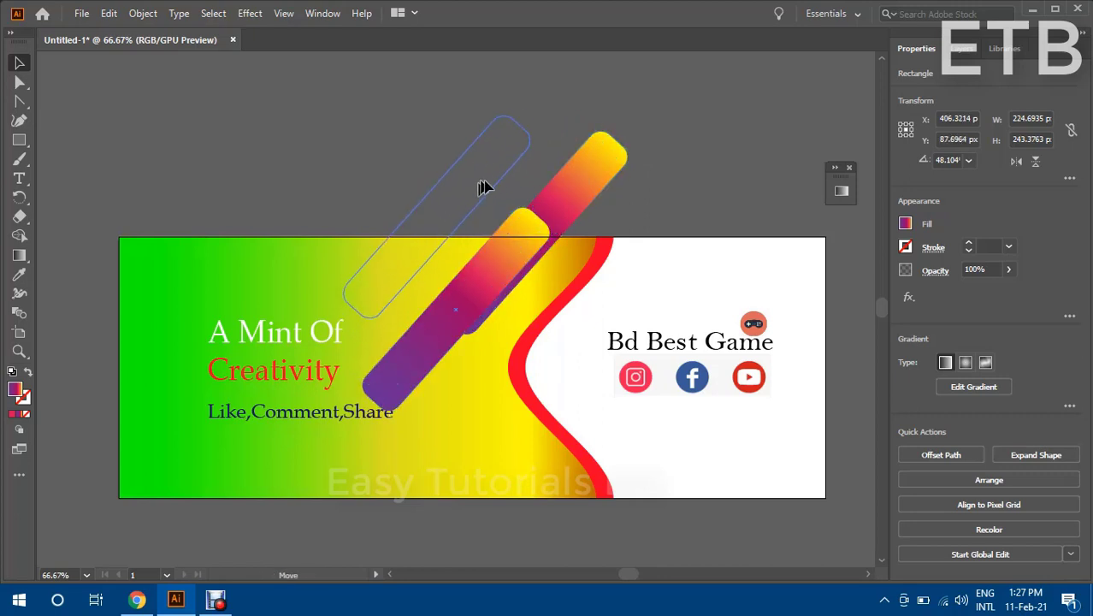
pyautogui.moveTo(467, 228)
pyautogui.mouseDown()
pyautogui.moveTo(446, 224)
pyautogui.moveTo(459, 206)
pyautogui.moveTo(482, 227)
pyautogui.mouseUp()
pyautogui.click(482, 130)
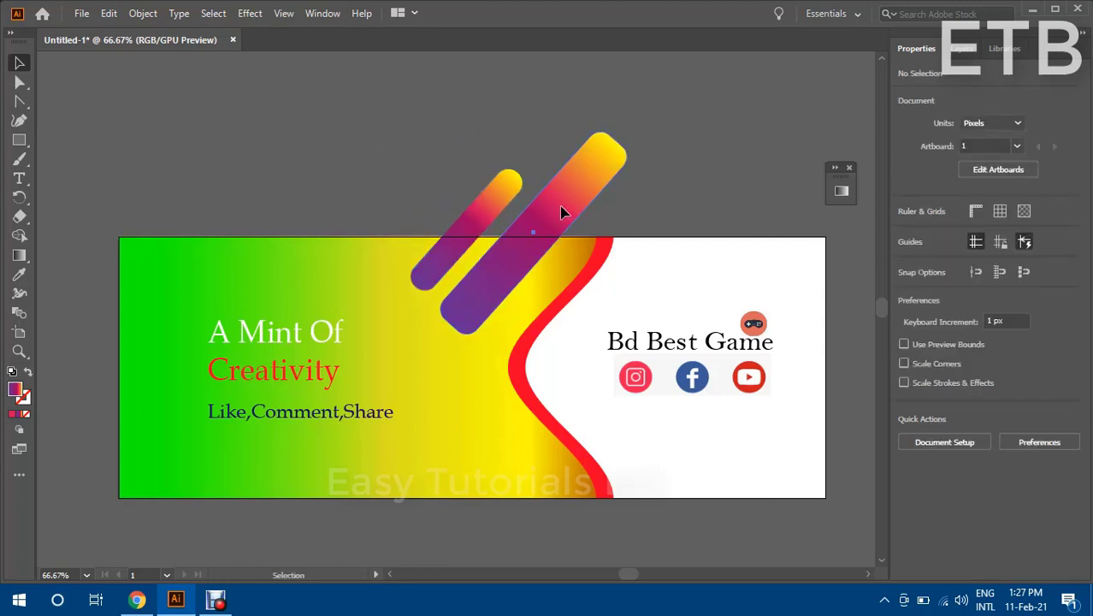
pyautogui.click(550, 249)
# Step: Shorten the long bar slightly, then paste a copy of the left bar beside the other two
pyautogui.moveTo(552, 248); pyautogui.dragTo(537, 237)
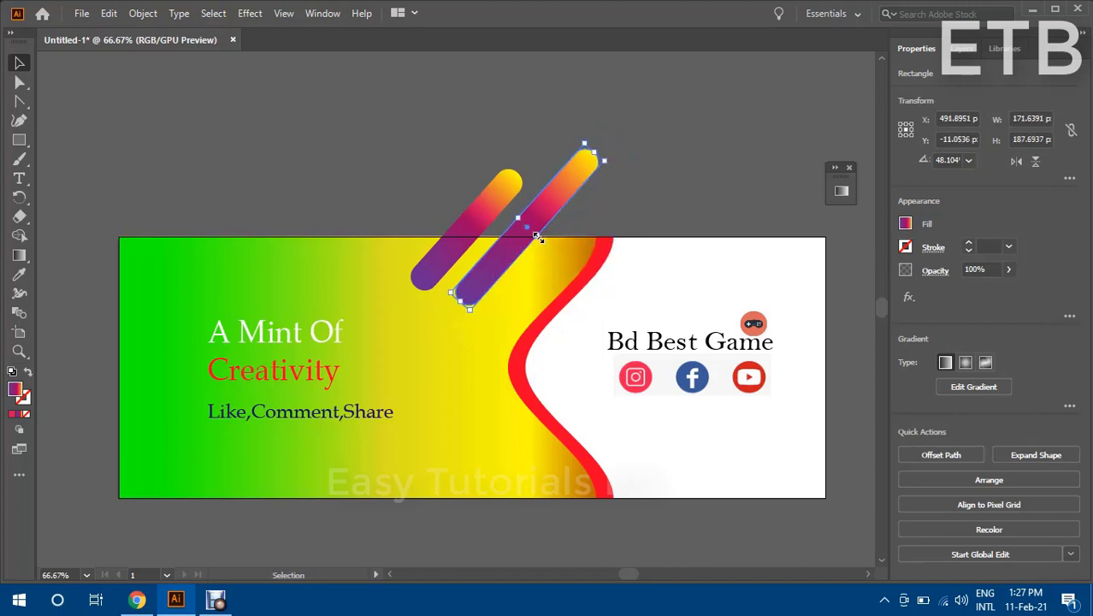
pyautogui.click(402, 168)
pyautogui.click(489, 212)
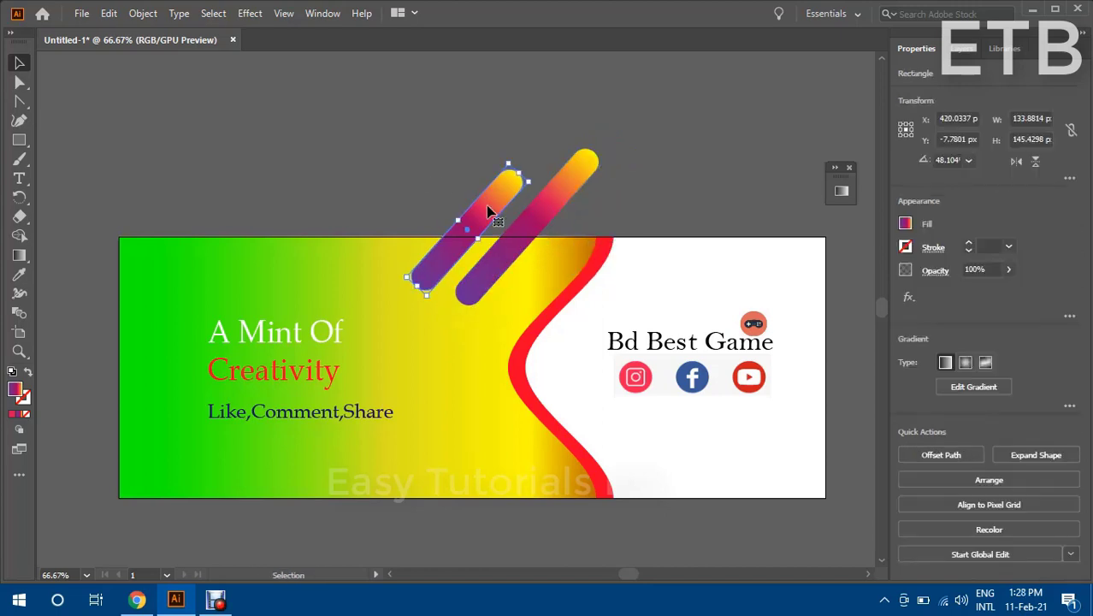
pyautogui.click(421, 187)
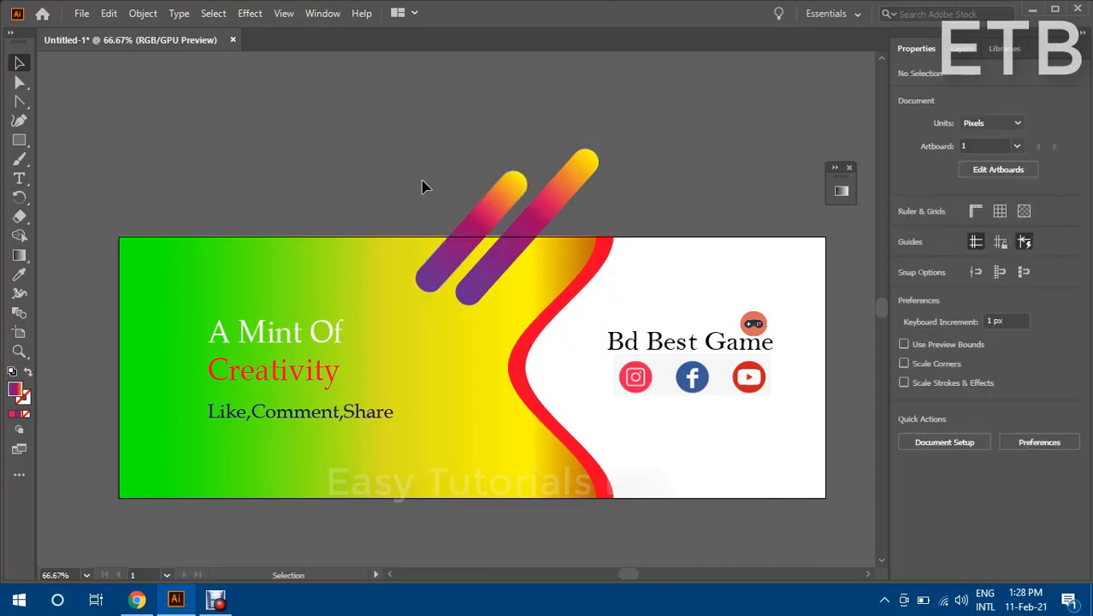
pyautogui.click(492, 218)
pyautogui.hotkey('ctrl', 'c')
pyautogui.hotkey('ctrl', 'v')
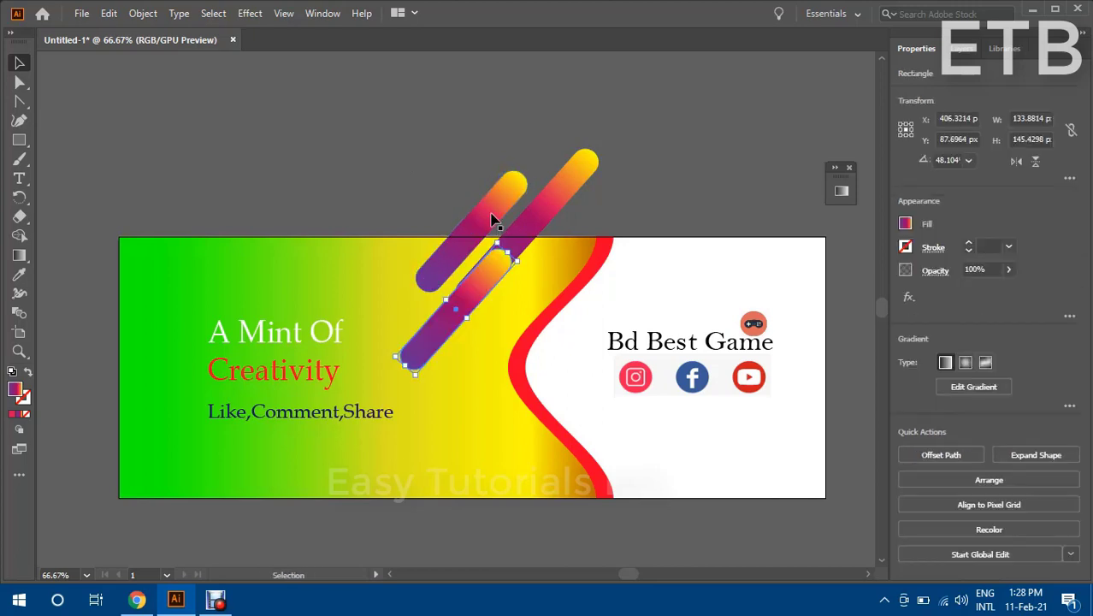
pyautogui.moveTo(469, 300)
pyautogui.mouseDown()
pyautogui.moveTo(467, 186)
pyautogui.moveTo(452, 195)
pyautogui.mouseUp()
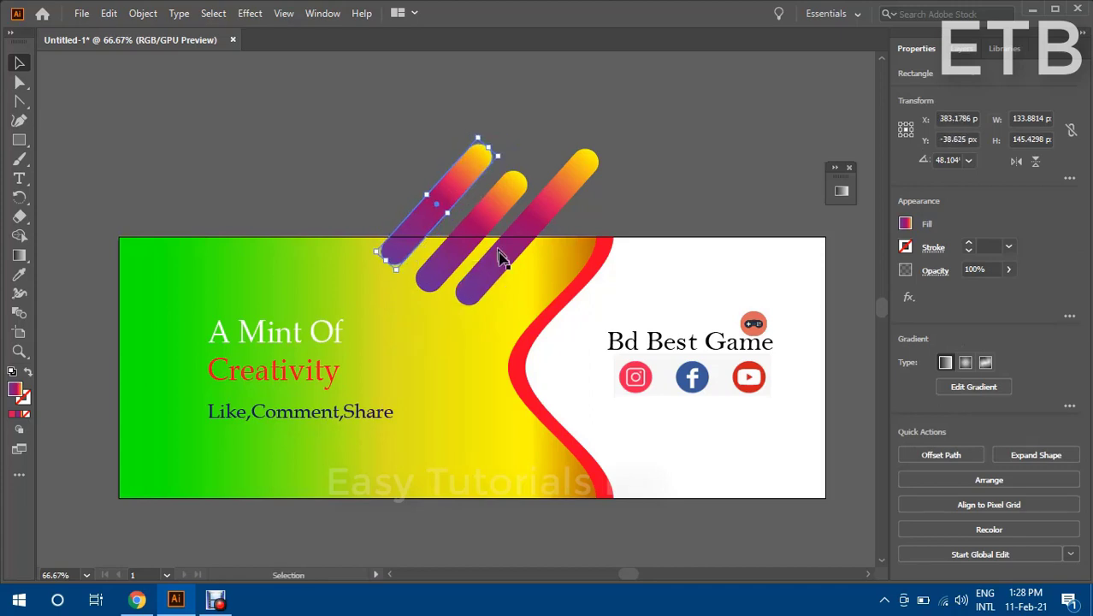
# Step: Drag the three gradient bars into a rough parallel row
pyautogui.moveTo(497, 280); pyautogui.dragTo(479, 306)
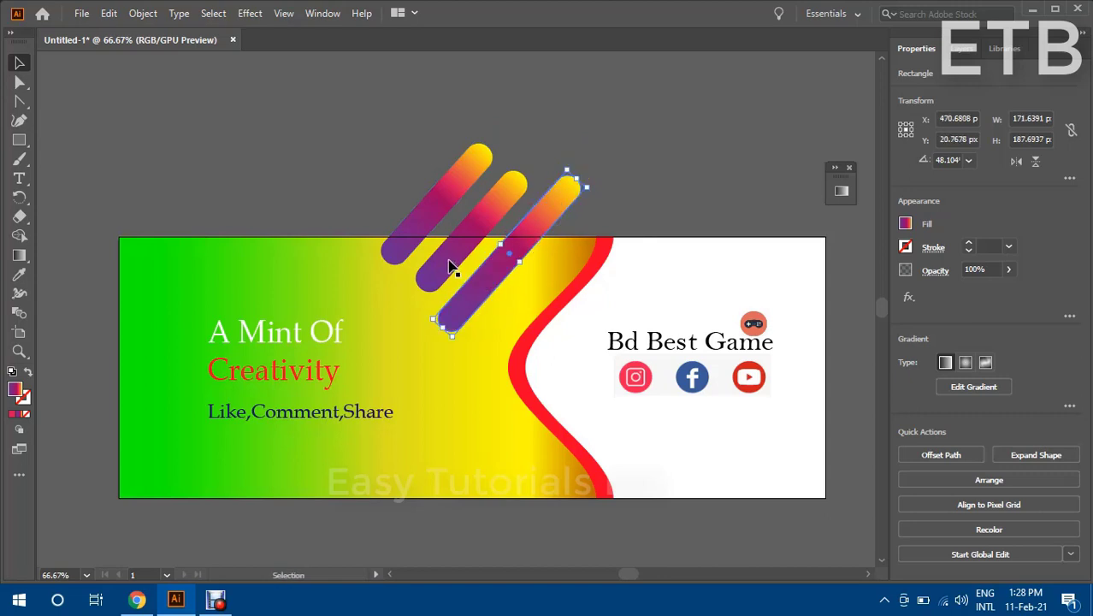
pyautogui.moveTo(451, 266)
pyautogui.mouseDown()
pyautogui.moveTo(462, 257)
pyautogui.moveTo(447, 211)
pyautogui.mouseUp()
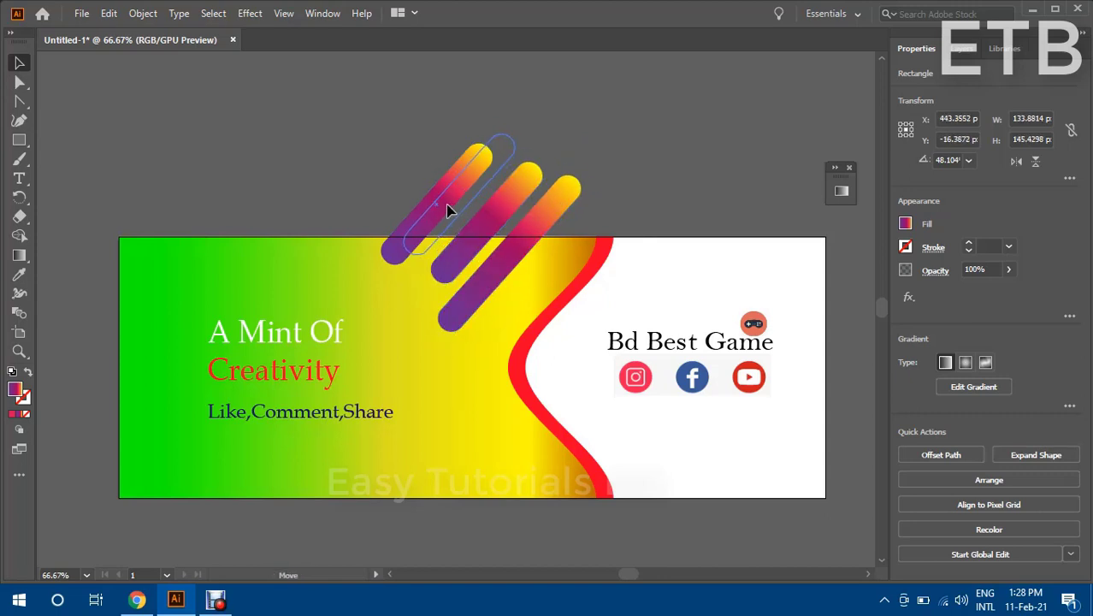
pyautogui.moveTo(454, 254)
pyautogui.mouseDown()
pyautogui.moveTo(429, 275)
pyautogui.moveTo(463, 312)
pyautogui.mouseUp()
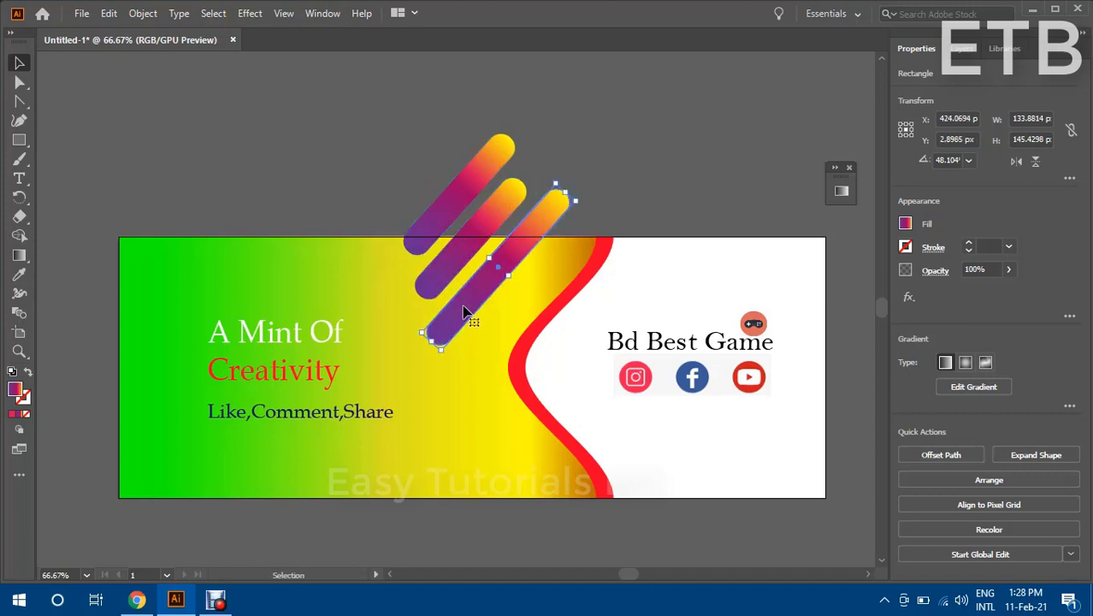
pyautogui.moveTo(434, 219); pyautogui.dragTo(426, 228)
pyautogui.click(599, 148)
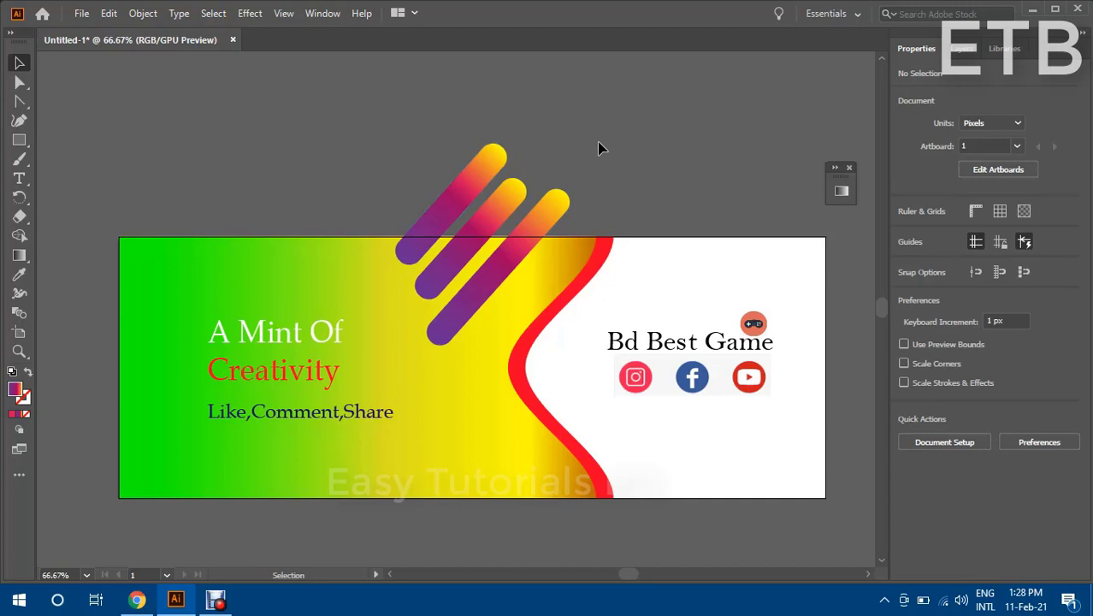
# Step: Even out the spacing between the three diagonal bars and select all three
pyautogui.moveTo(549, 214); pyautogui.dragTo(569, 223)
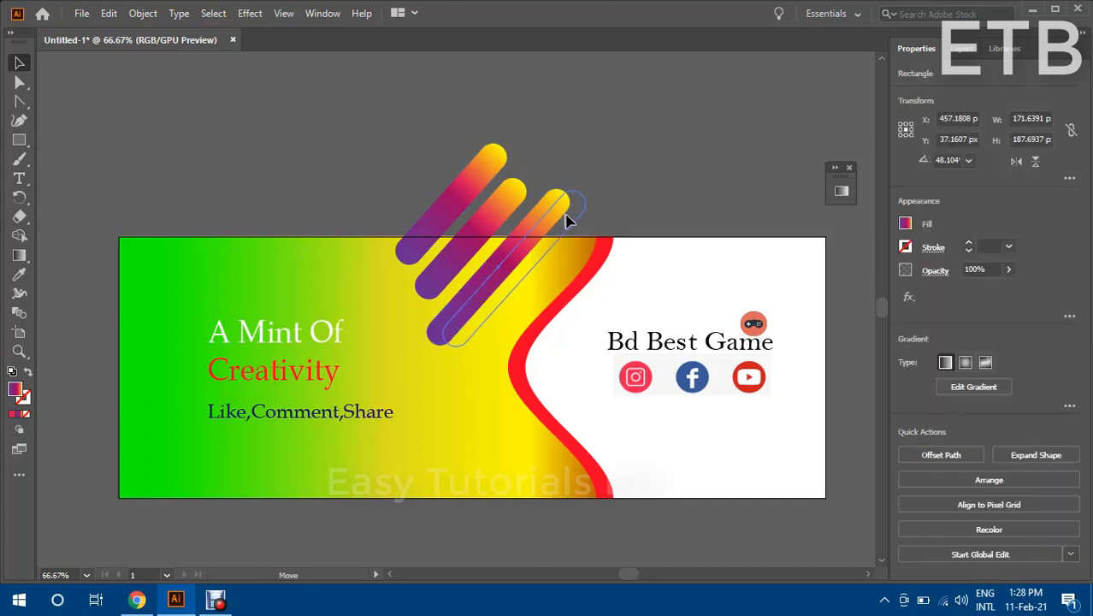
pyautogui.moveTo(472, 216)
pyautogui.mouseDown()
pyautogui.moveTo(492, 224)
pyautogui.moveTo(481, 208)
pyautogui.moveTo(494, 197)
pyautogui.mouseUp()
pyautogui.click(420, 187)
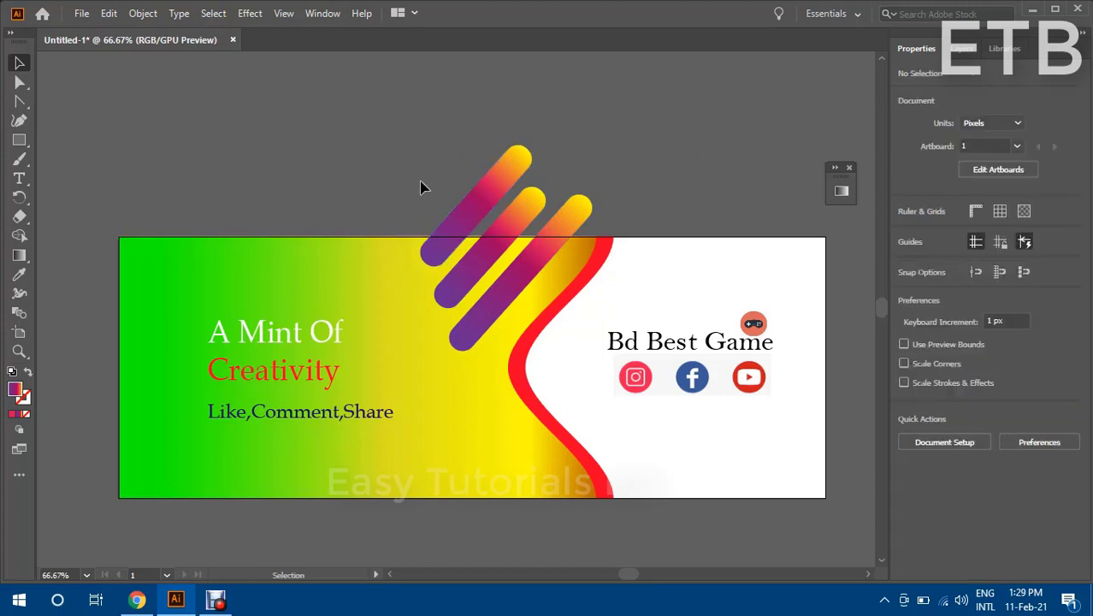
pyautogui.hotkey('ctrl', 'a')
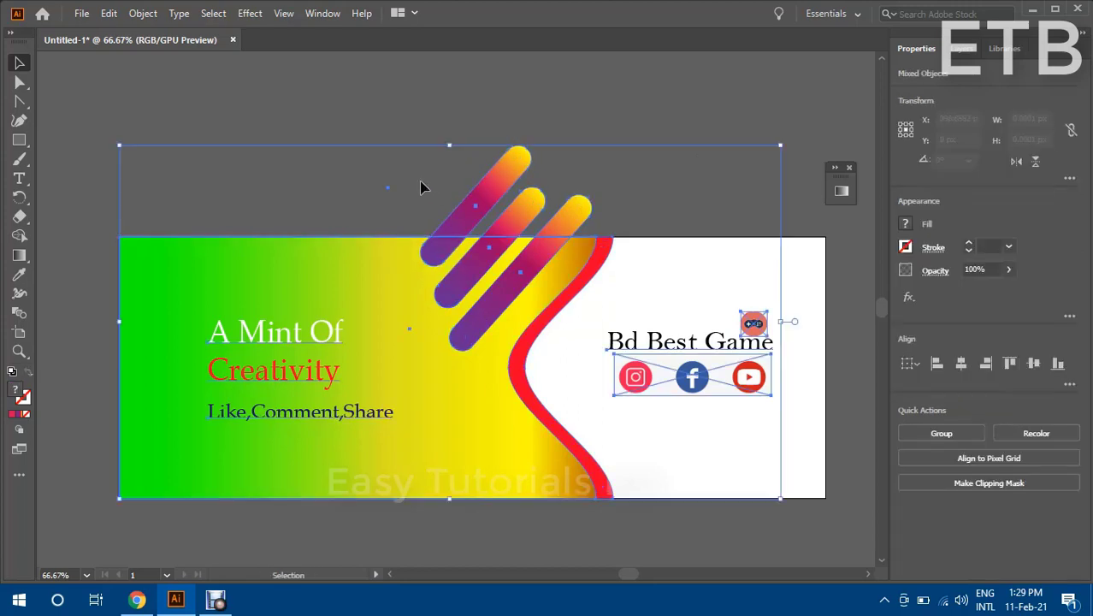
pyautogui.click(473, 106)
pyautogui.click(499, 193)
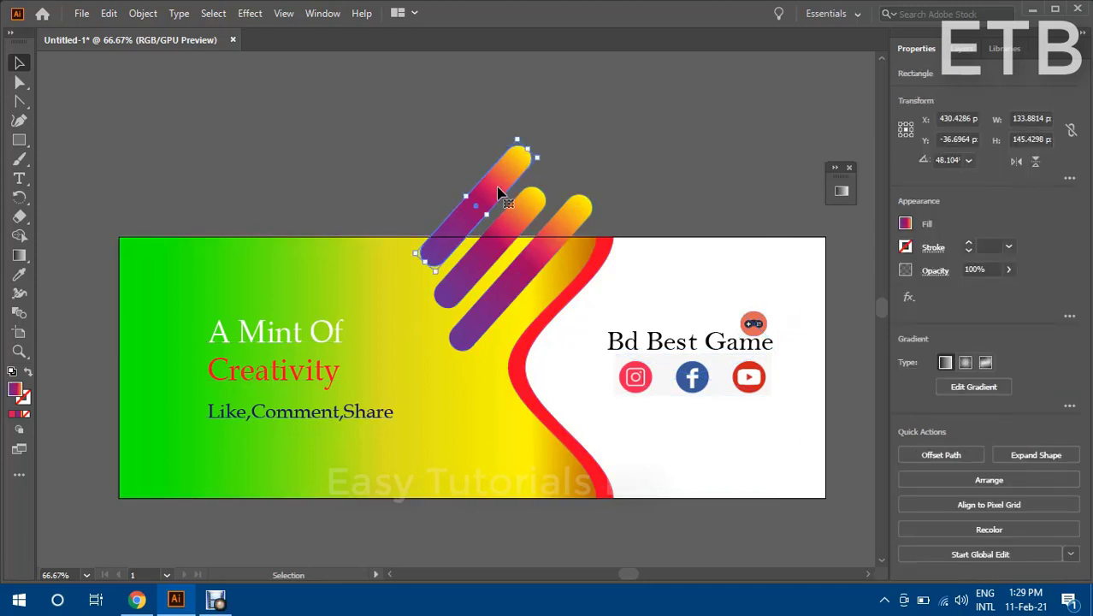
pyautogui.click(327, 171)
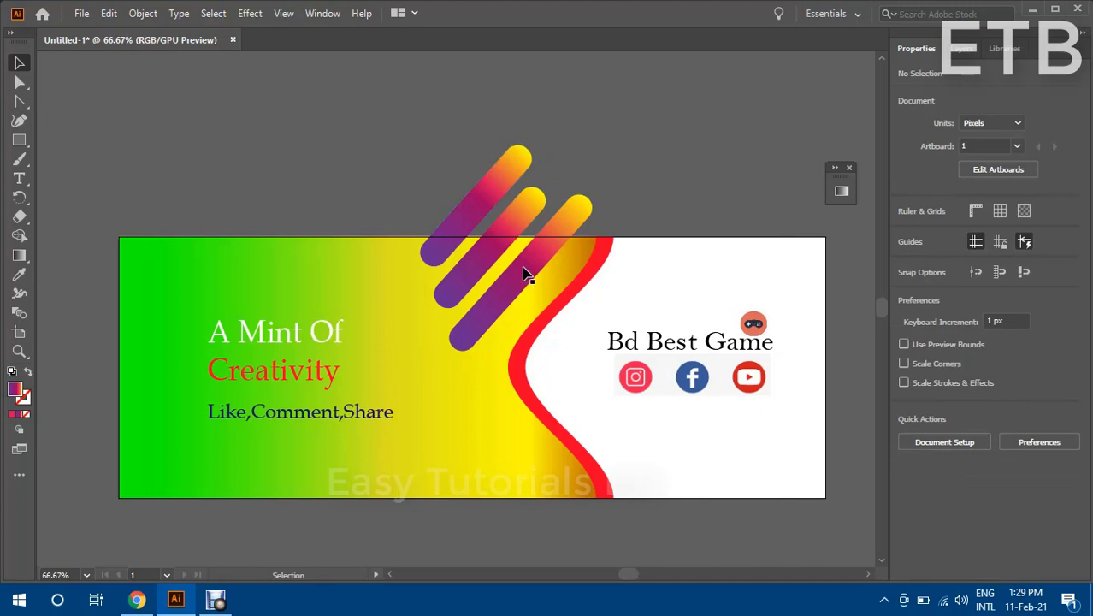
pyautogui.click(622, 221)
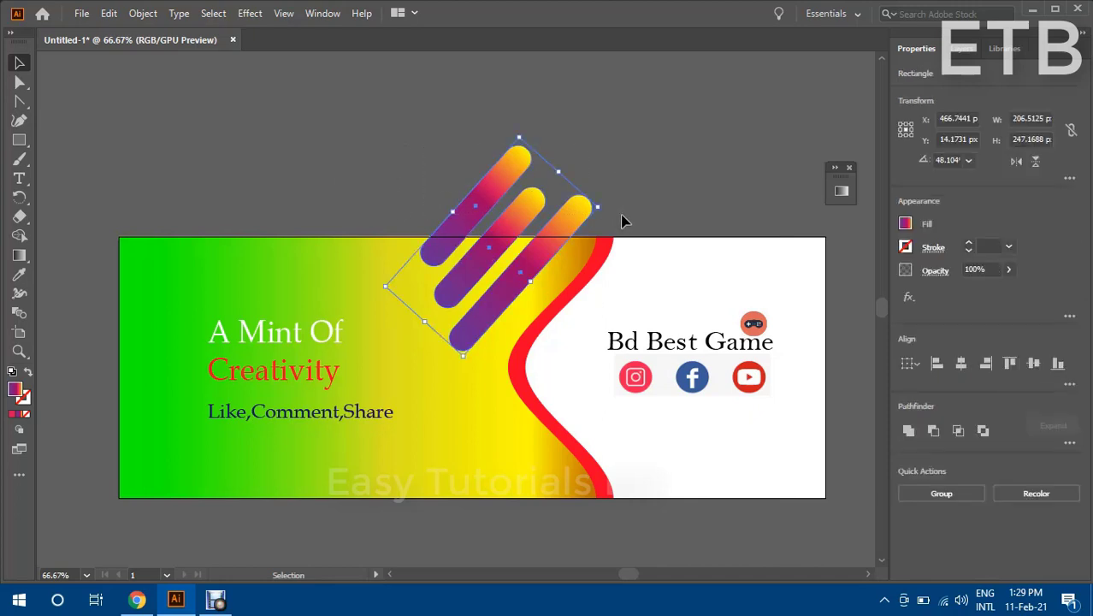
pyautogui.keyDown('shift'); pyautogui.click(299, 320); pyautogui.keyUp('shift')
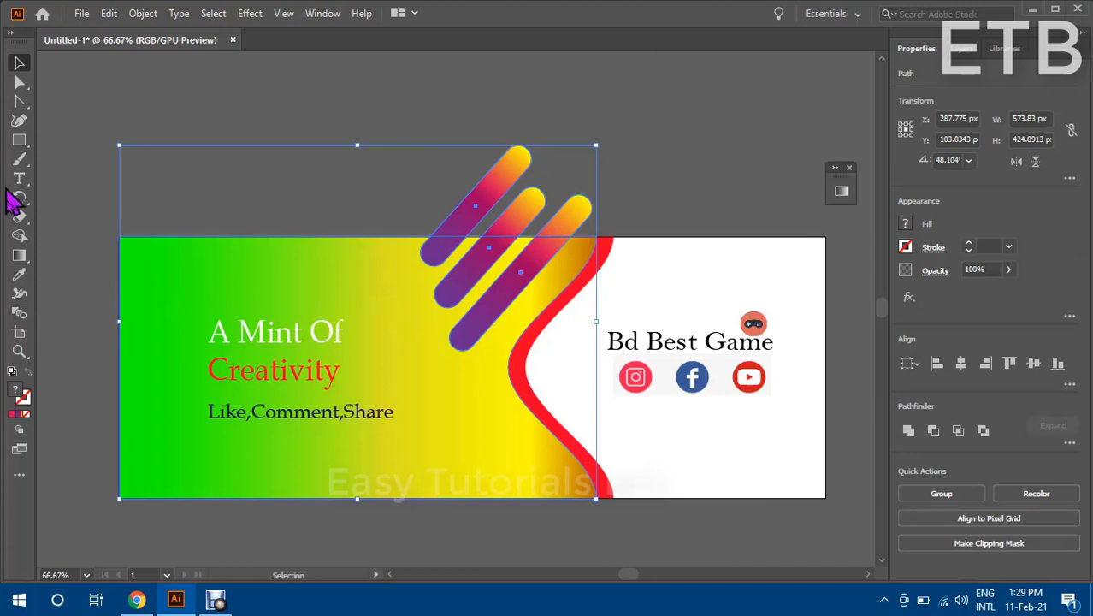
pyautogui.click(19, 236)
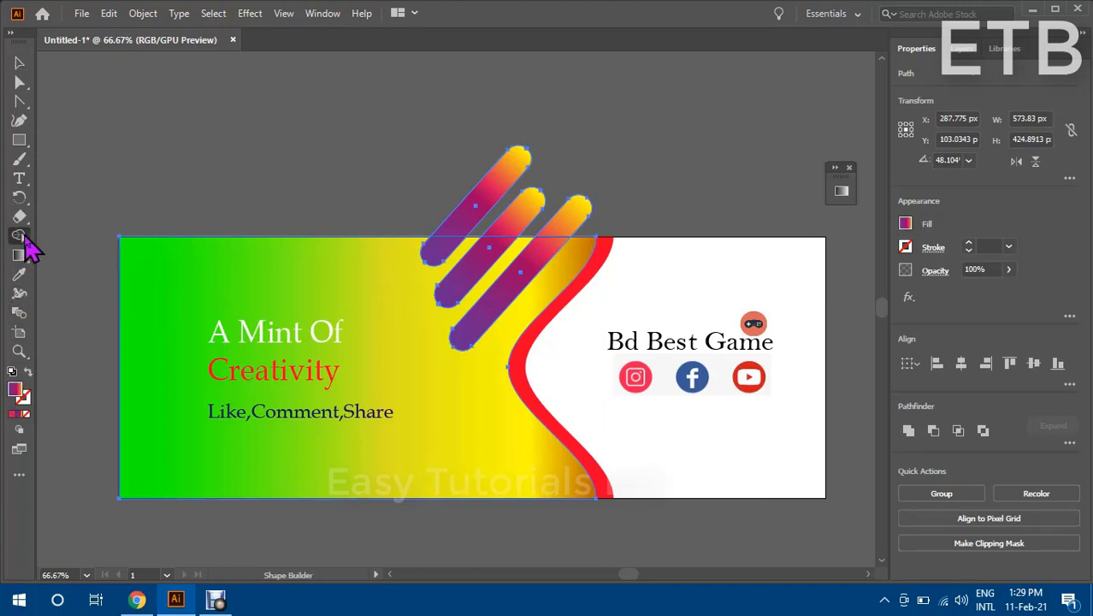
pyautogui.click(556, 232)
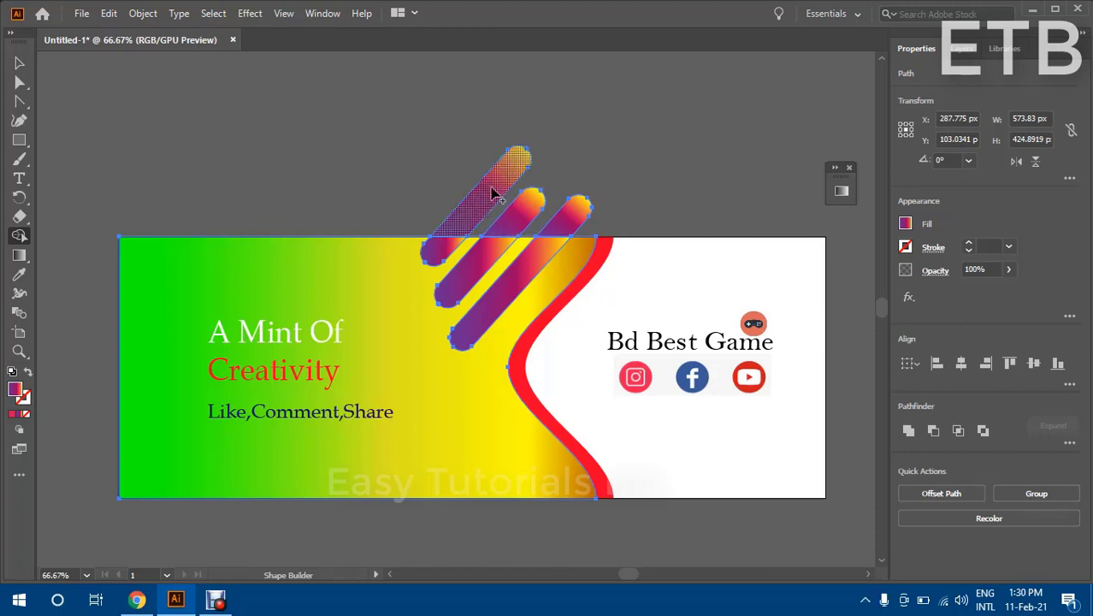
pyautogui.keyDown('alt'); pyautogui.click(492, 192); pyautogui.keyUp('alt')
pyautogui.keyDown('alt'); pyautogui.click(469, 214); pyautogui.keyUp('alt')
pyautogui.keyDown('alt'); pyautogui.click(518, 212); pyautogui.keyUp('alt')
pyautogui.keyDown('alt'); pyautogui.click(566, 218); pyautogui.keyUp('alt')
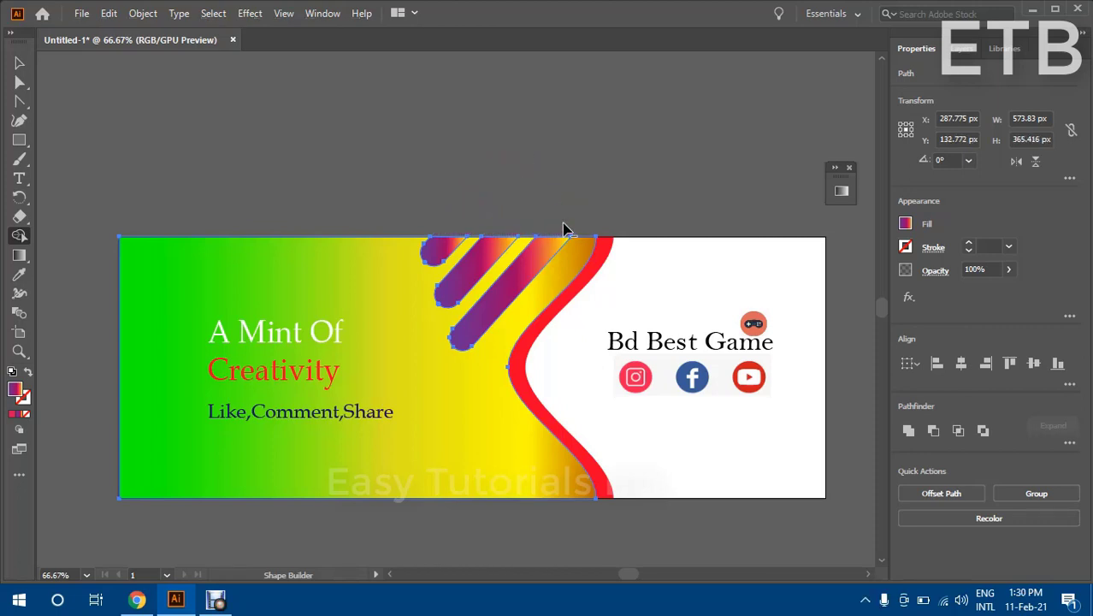
pyautogui.click(18, 62)
pyautogui.click(315, 159)
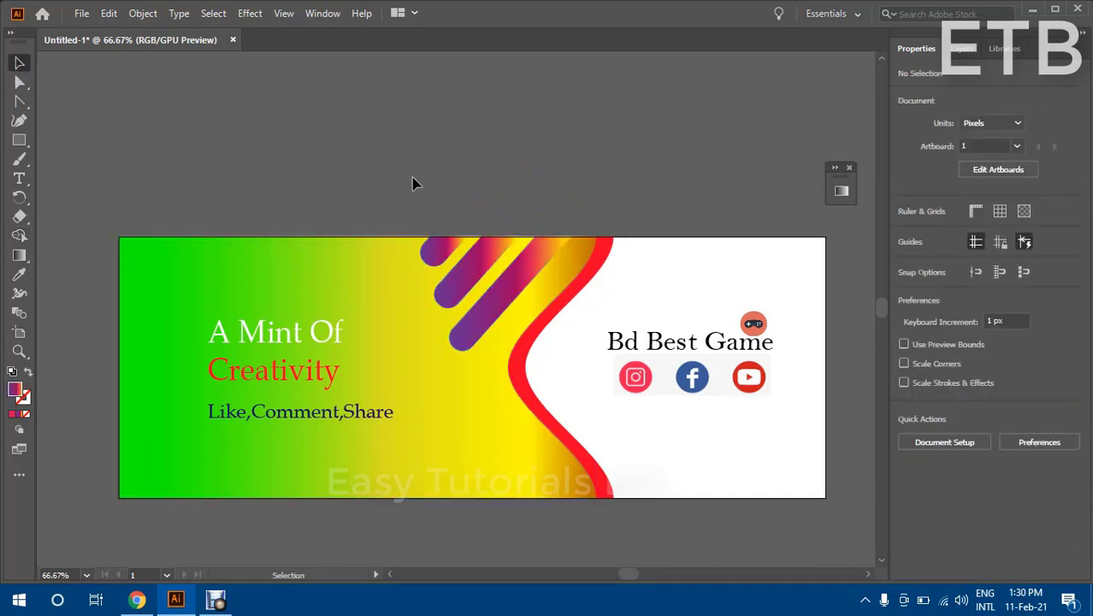
pyautogui.click(397, 311)
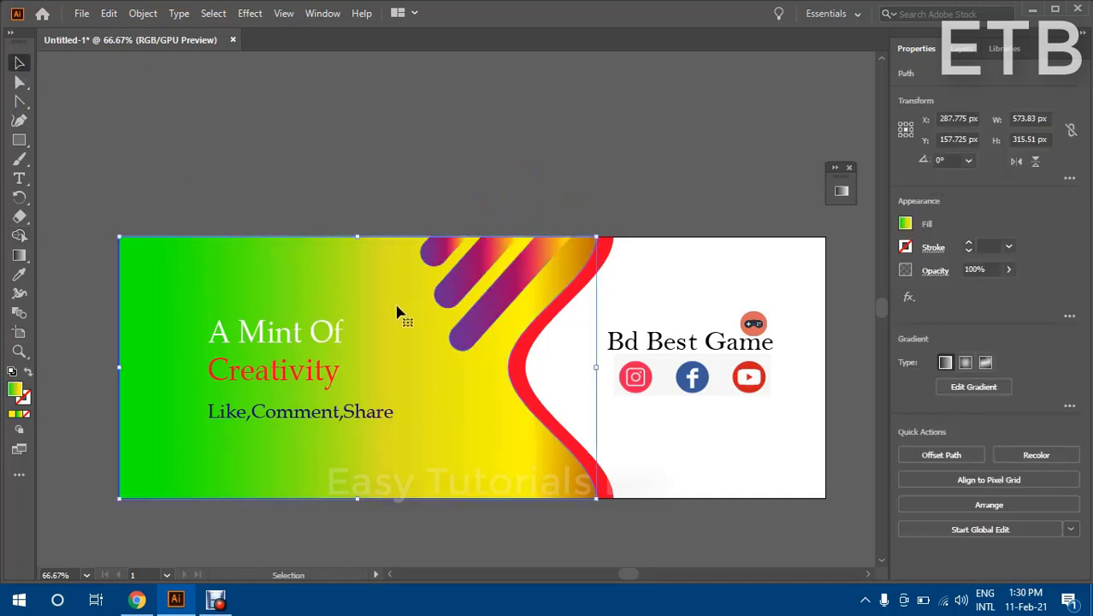
pyautogui.click(398, 205)
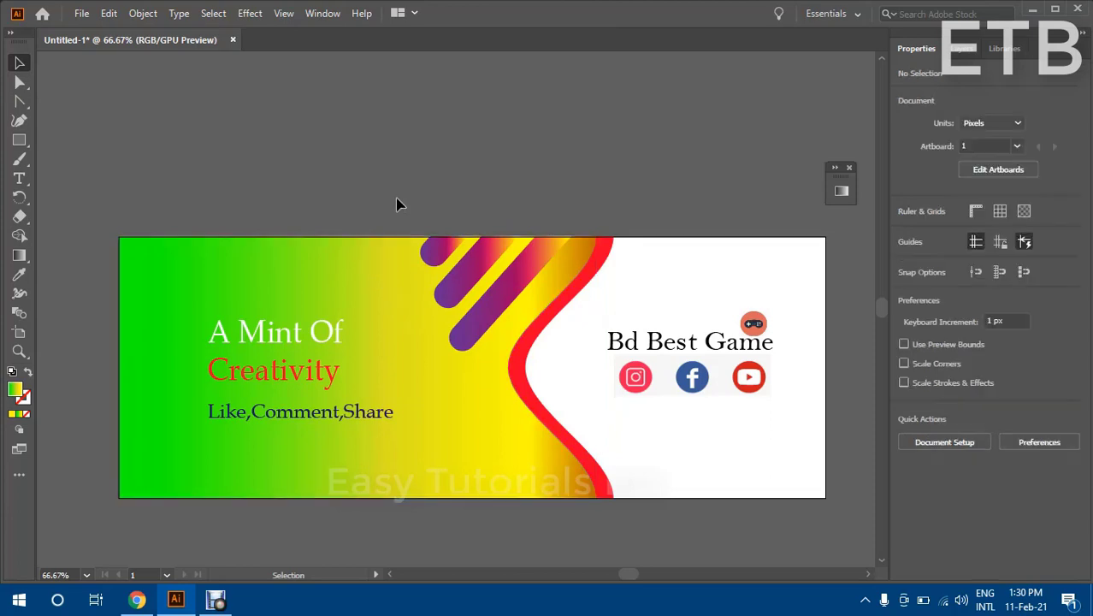
pyautogui.click(580, 265)
pyautogui.click(590, 167)
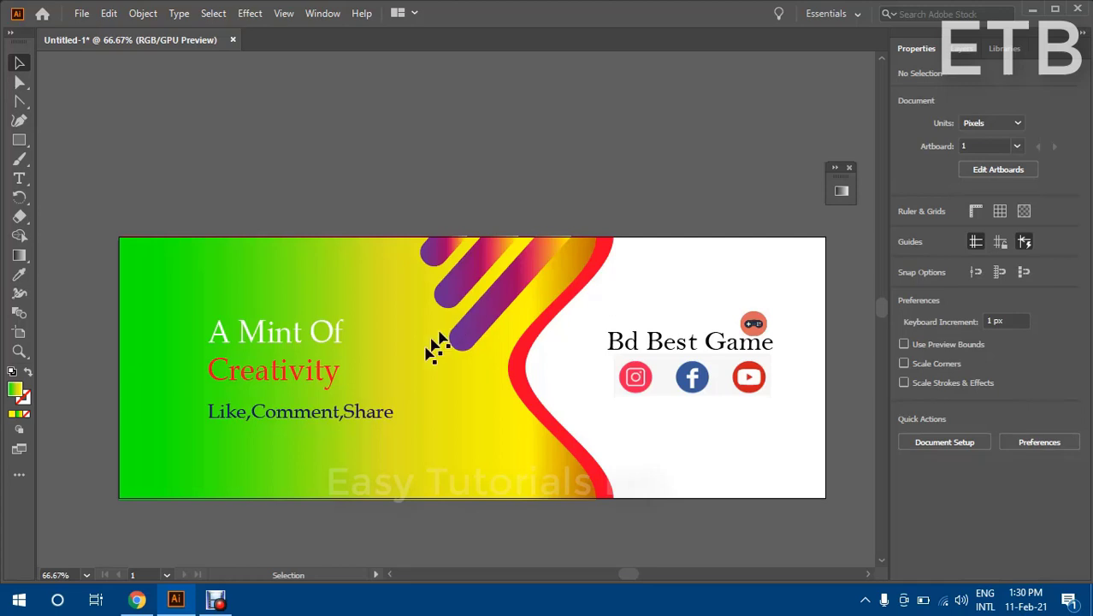
pyautogui.click(524, 274)
pyautogui.click(544, 174)
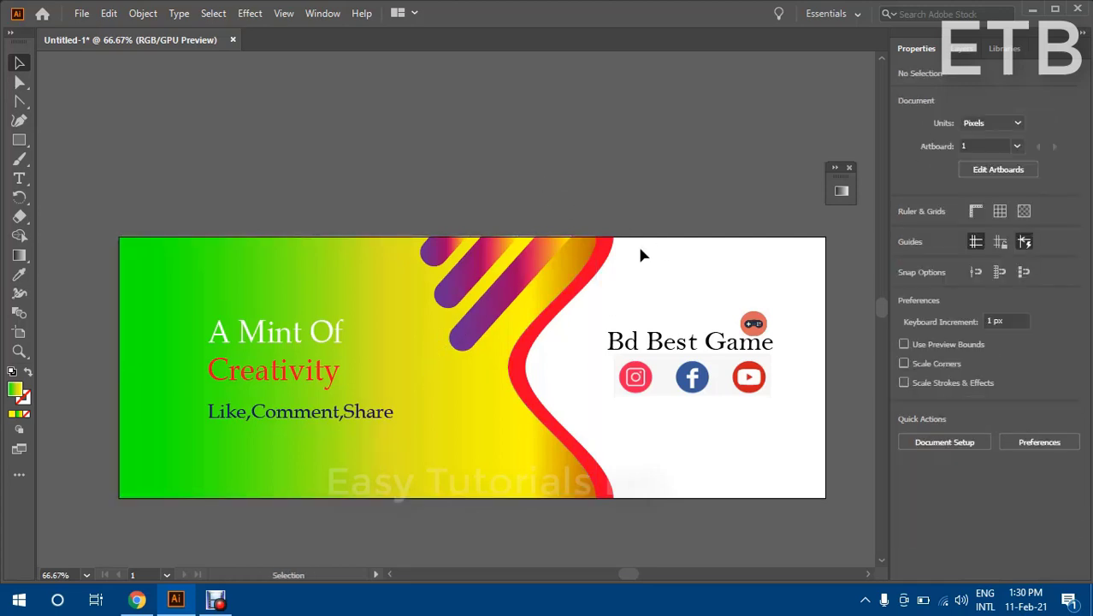
# Step: Duplicate the top stripes, flip and resize the copy, then delete the failed copy
pyautogui.click(525, 275)
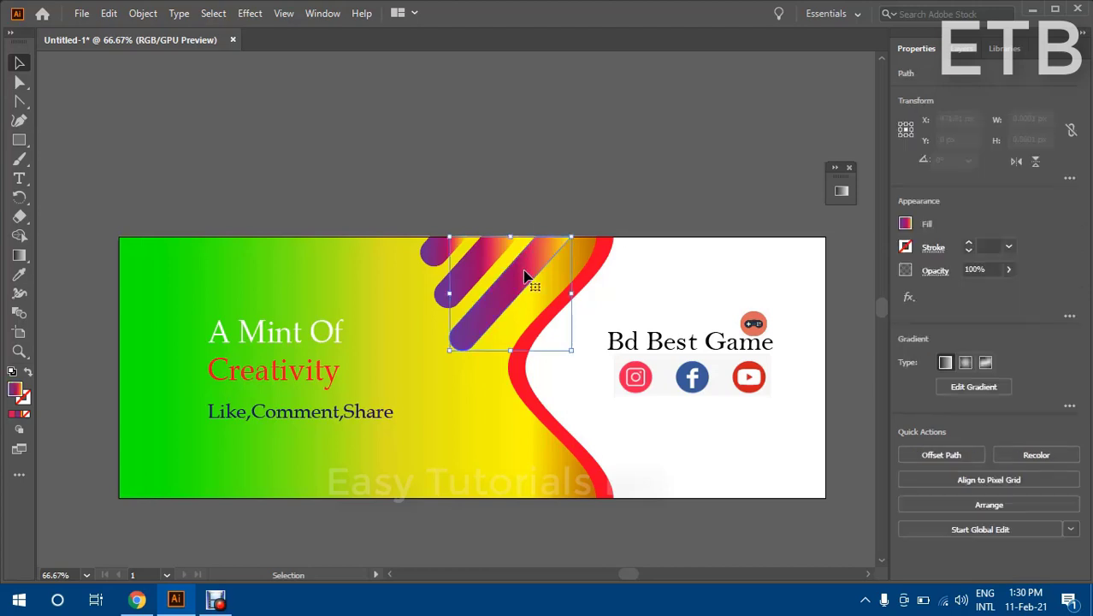
pyautogui.keyDown('shift'); pyautogui.click(444, 250); pyautogui.keyUp('shift')
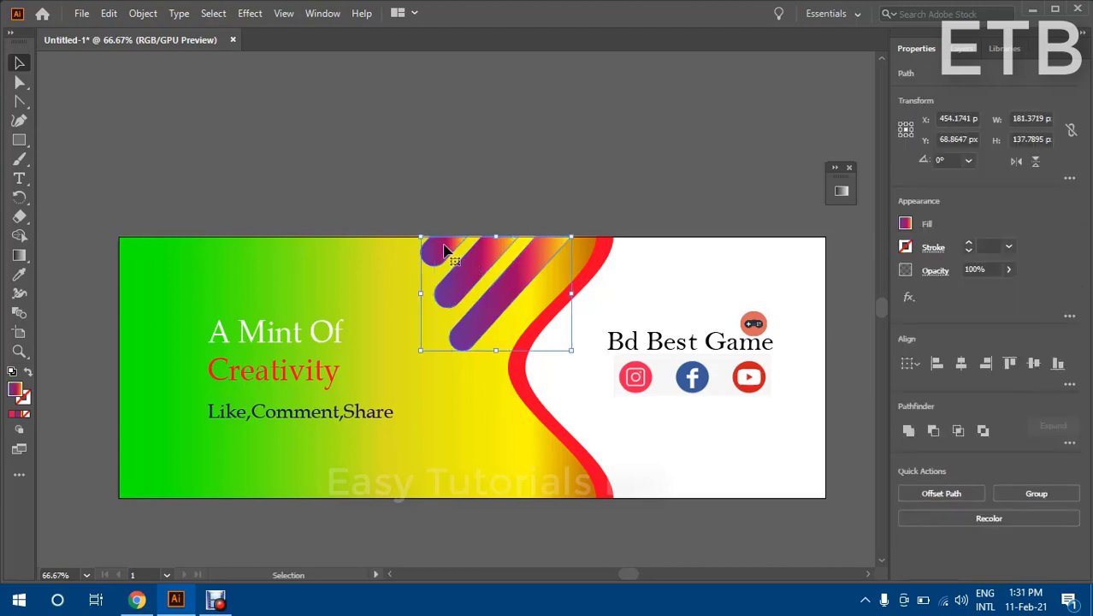
pyautogui.moveTo(490, 271); pyautogui.dragTo(428, 498)
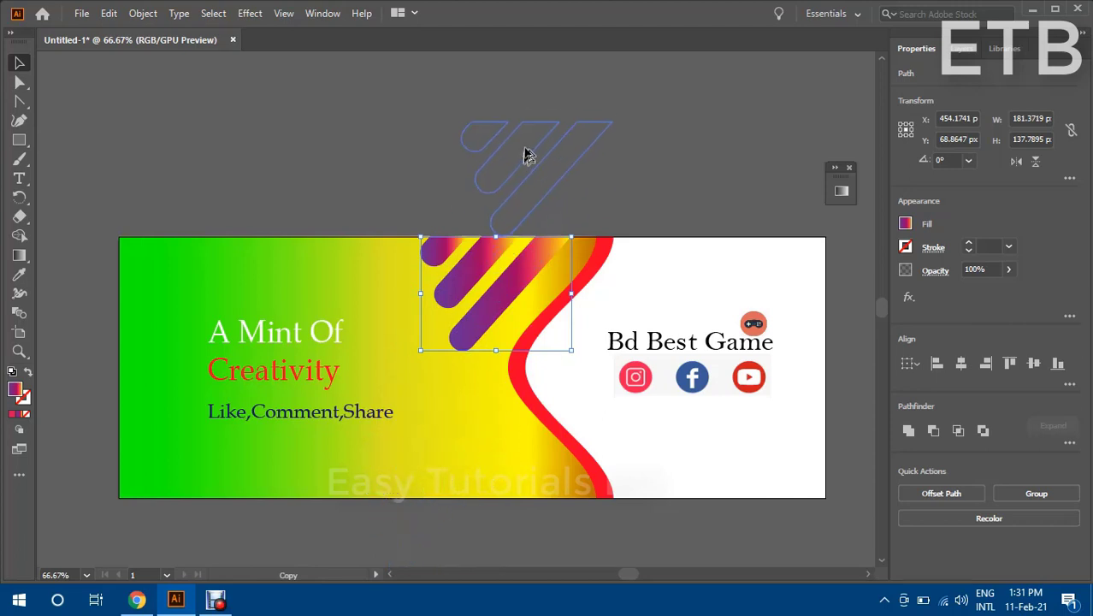
pyautogui.moveTo(428, 498); pyautogui.dragTo(532, 139)
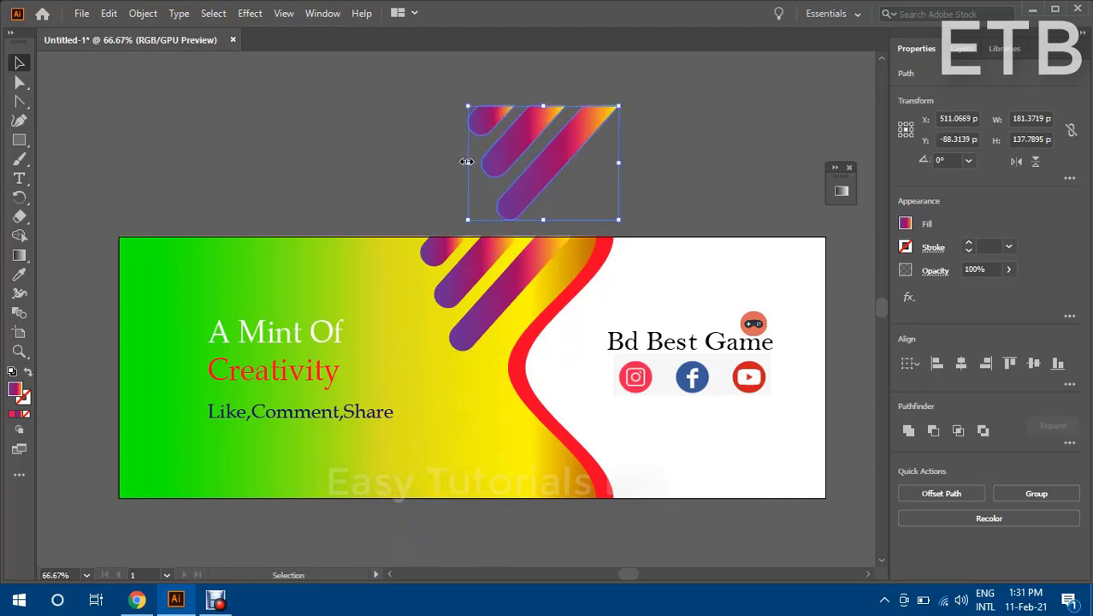
pyautogui.moveTo(466, 162); pyautogui.dragTo(648, 162)
pyautogui.moveTo(543, 105)
pyautogui.mouseDown()
pyautogui.moveTo(546, 96)
pyautogui.moveTo(542, 200)
pyautogui.moveTo(396, 466)
pyautogui.mouseUp()
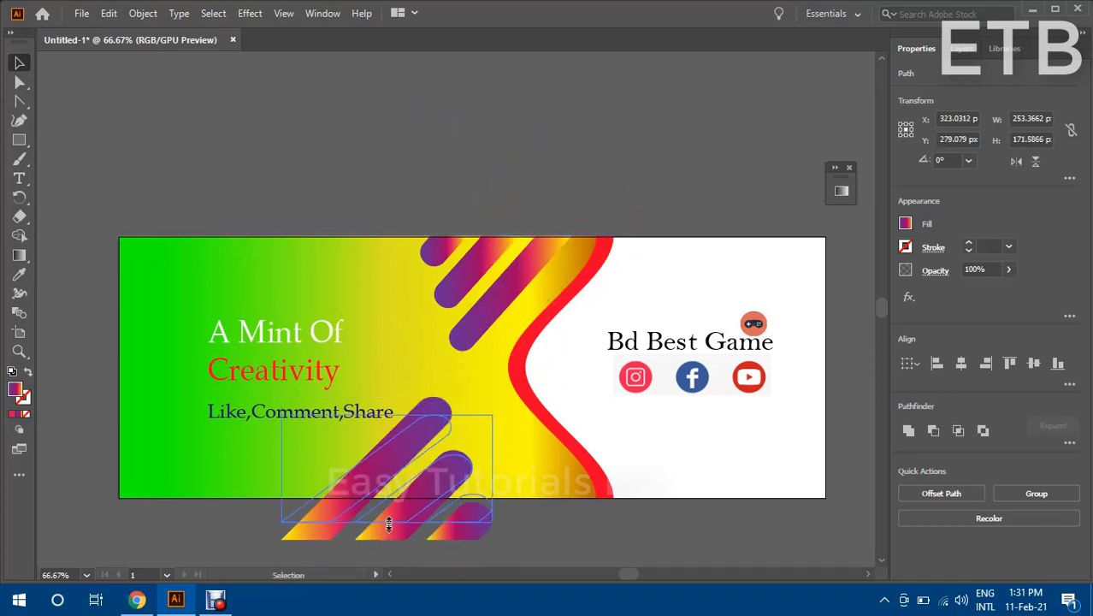
pyautogui.moveTo(385, 542); pyautogui.dragTo(384, 524)
pyautogui.moveTo(493, 526); pyautogui.dragTo(452, 518)
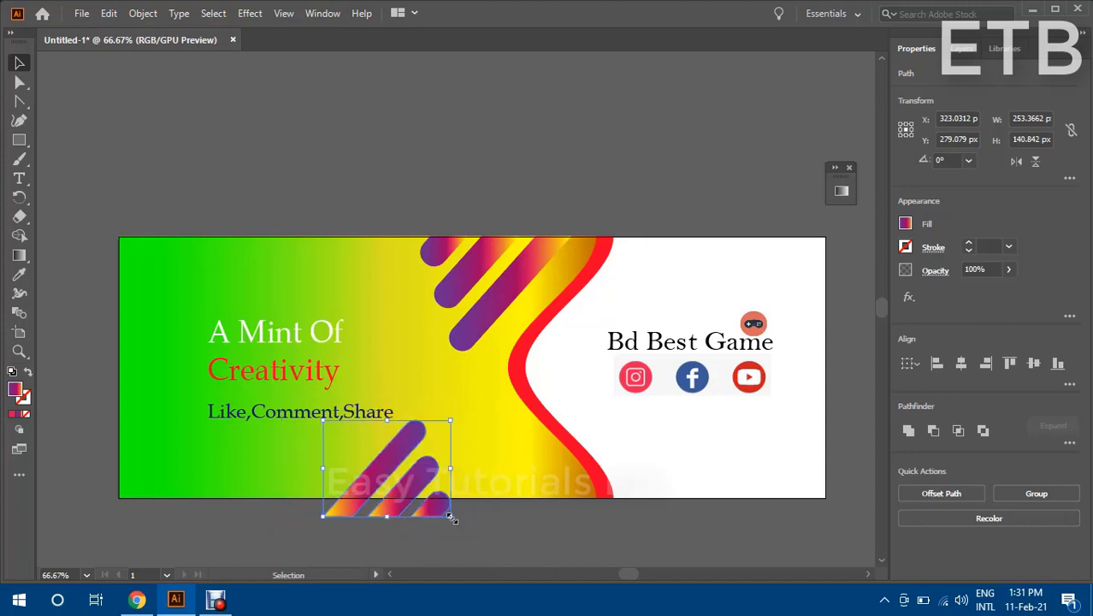
pyautogui.press('Delete')
# Step: Make a new copy of the top stripes and mirror it horizontally and vertically
pyautogui.click(462, 333)
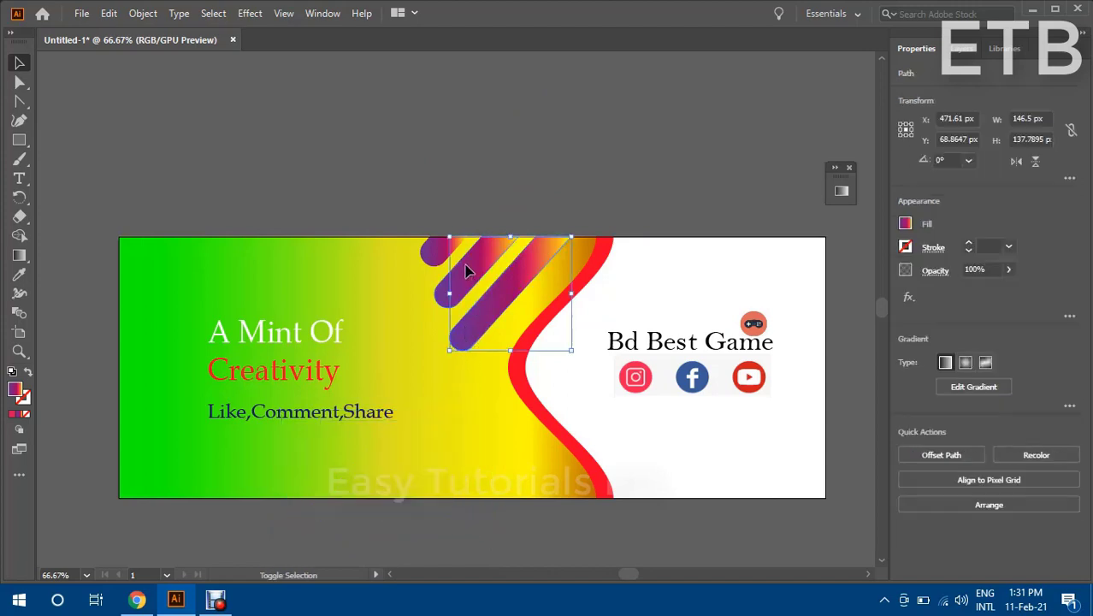
pyautogui.press('a')
pyautogui.press('v')
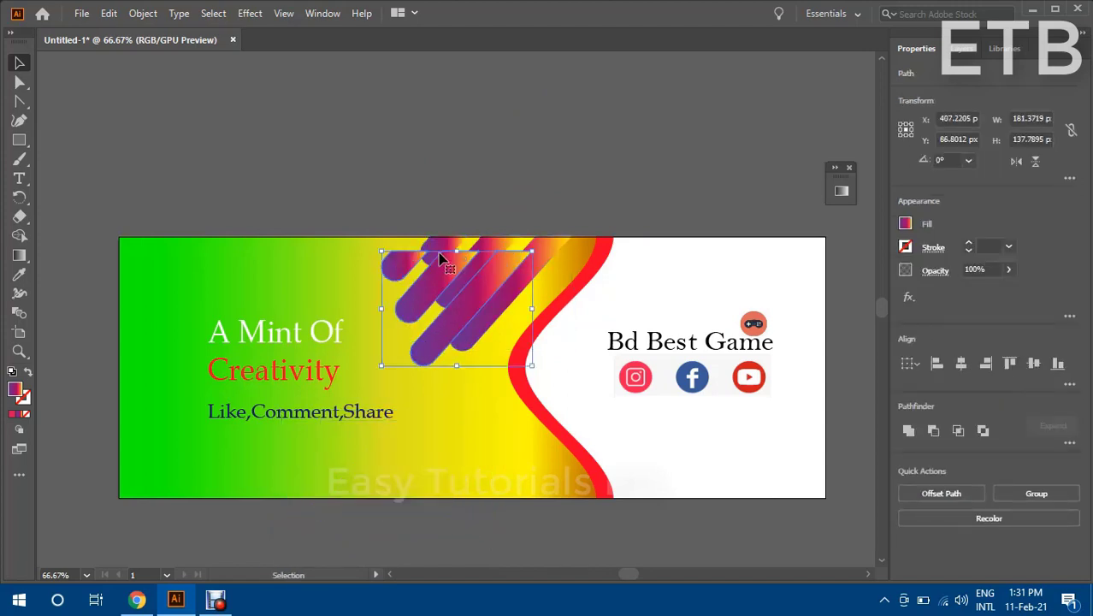
pyautogui.moveTo(435, 282); pyautogui.dragTo(334, 481)
pyautogui.moveTo(394, 553)
pyautogui.mouseDown()
pyautogui.moveTo(436, 327)
pyautogui.moveTo(402, 555)
pyautogui.mouseUp()
pyautogui.moveTo(319, 496); pyautogui.dragTo(653, 496)
pyautogui.moveTo(562, 554); pyautogui.dragTo(576, 323)
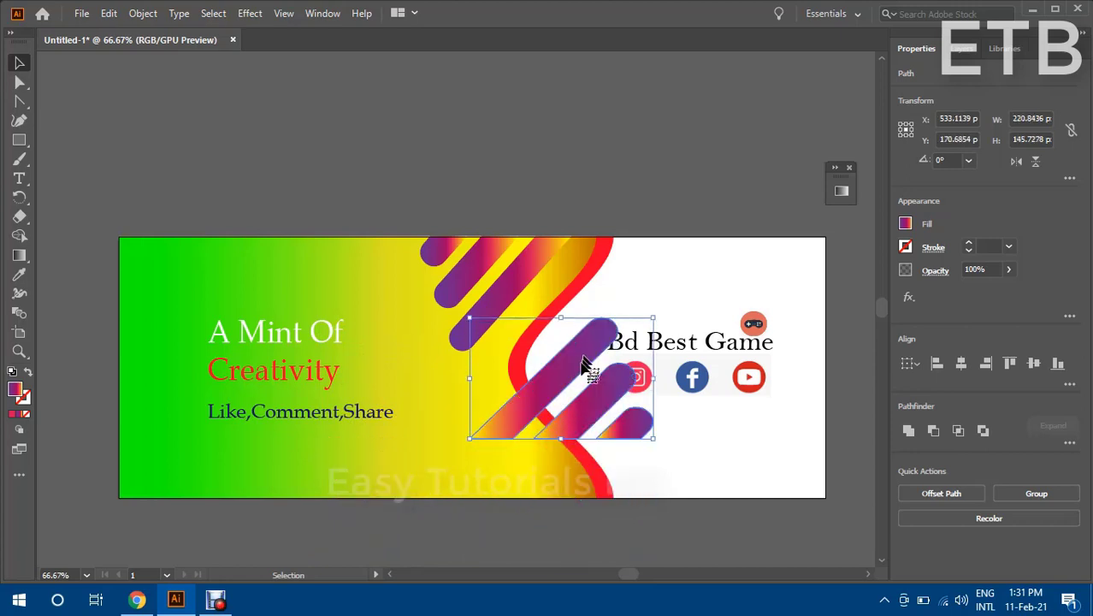
# Step: Place the flipped stripe copy in the artboard's bottom-left corner, aligned to its bottom and left edges
pyautogui.moveTo(585, 361); pyautogui.dragTo(181, 428)
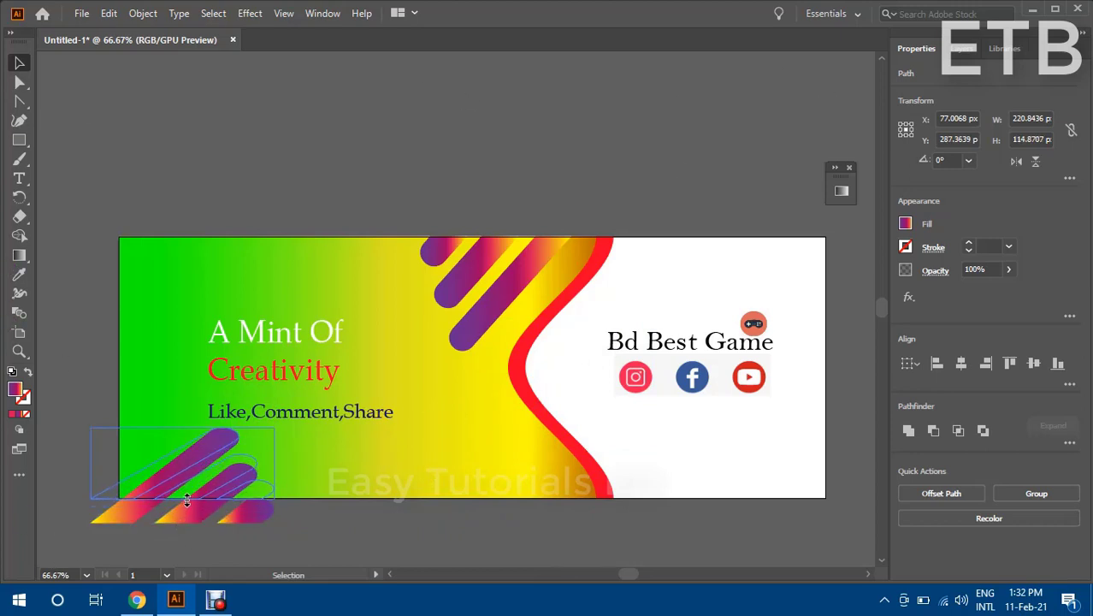
pyautogui.moveTo(181, 513); pyautogui.dragTo(181, 498)
pyautogui.moveTo(91, 462); pyautogui.dragTo(120, 462)
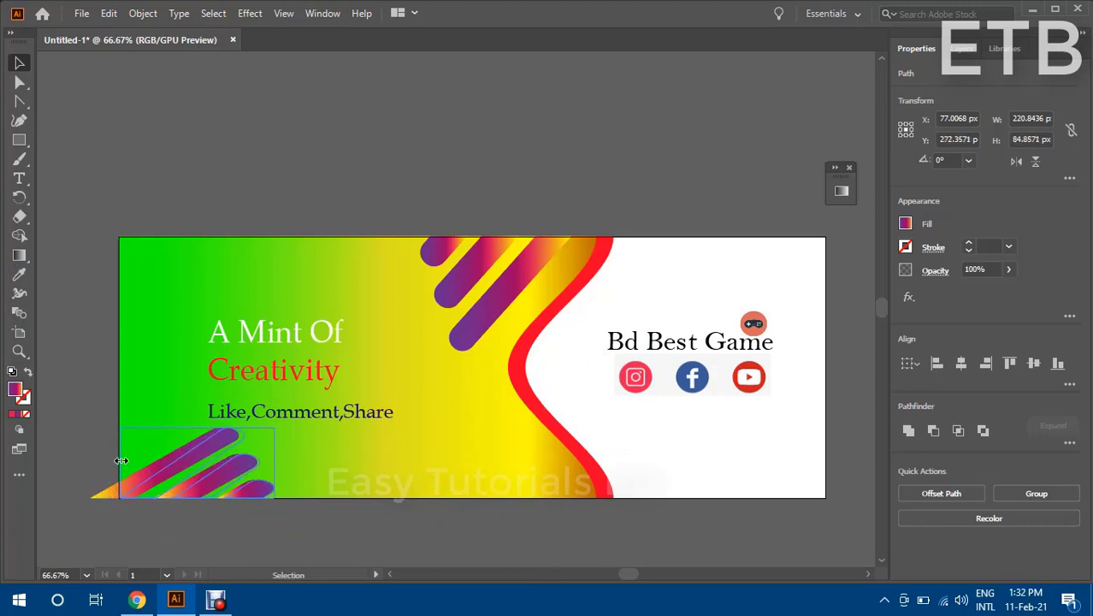
pyautogui.click(340, 524)
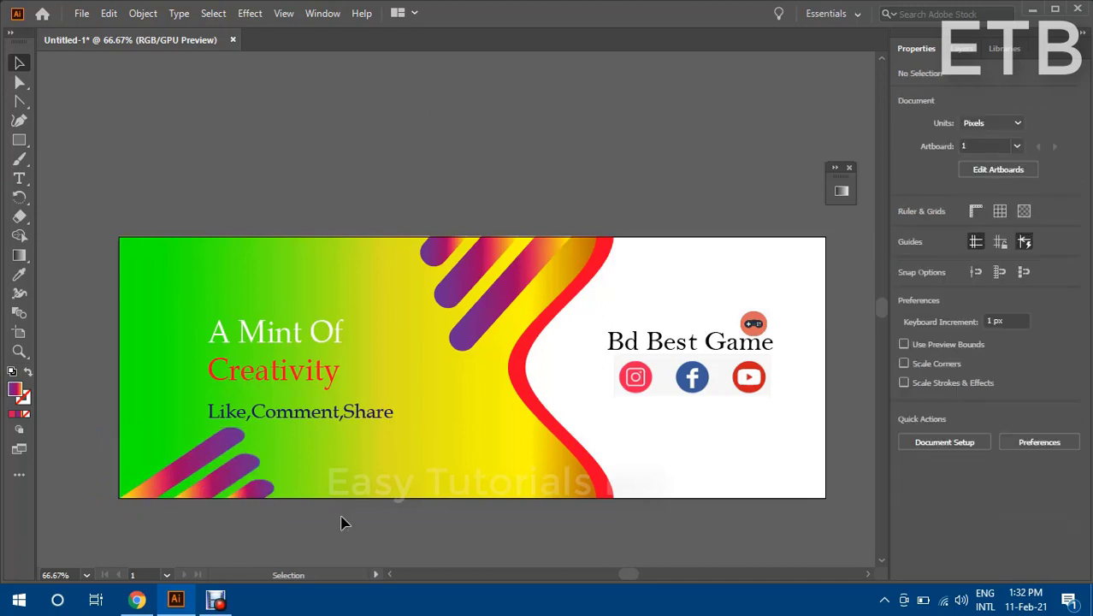
# Step: Set the bottom-left stripes flush with the artboard's left edge, undoing the unwanted width changes
pyautogui.click(216, 472)
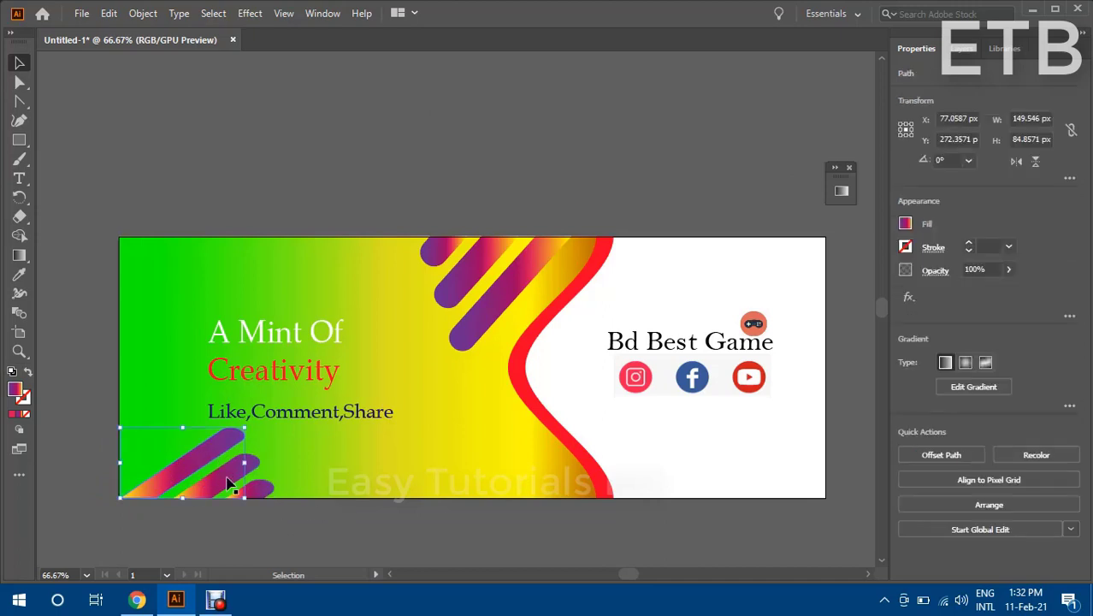
pyautogui.keyDown('shift'); pyautogui.click(257, 489); pyautogui.keyUp('shift')
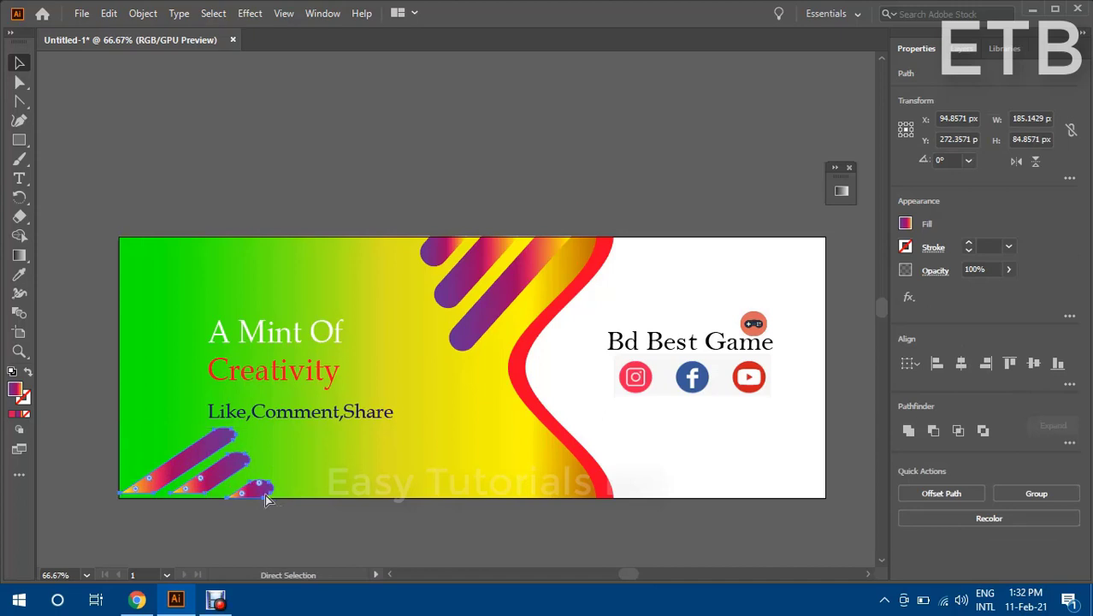
pyautogui.hotkey('ctrl', 'z')
pyautogui.click(192, 471)
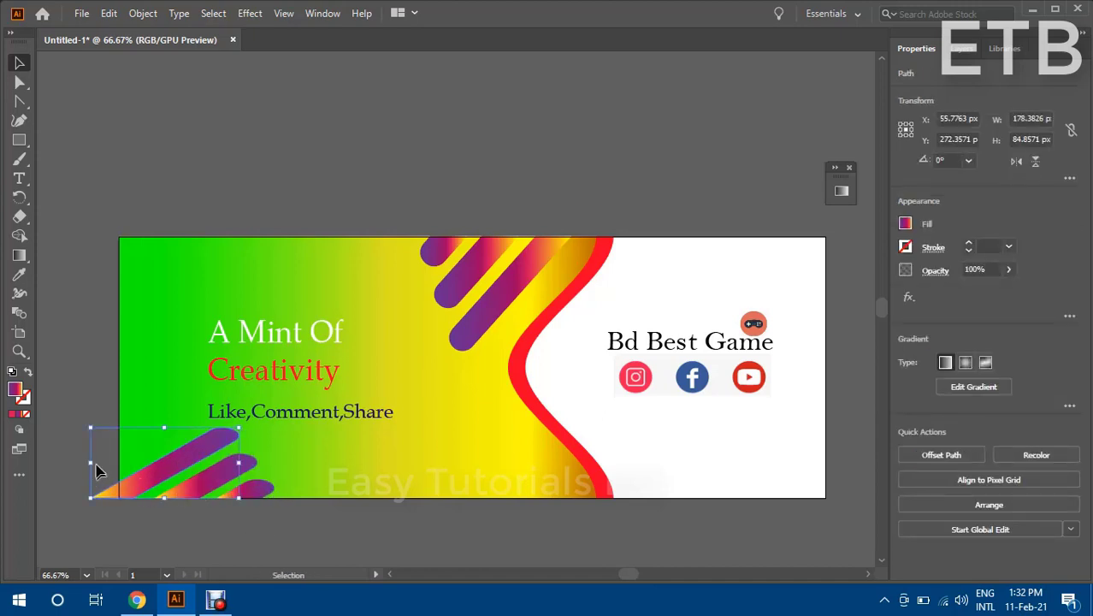
pyautogui.moveTo(95, 466); pyautogui.dragTo(118, 459)
pyautogui.click(207, 537)
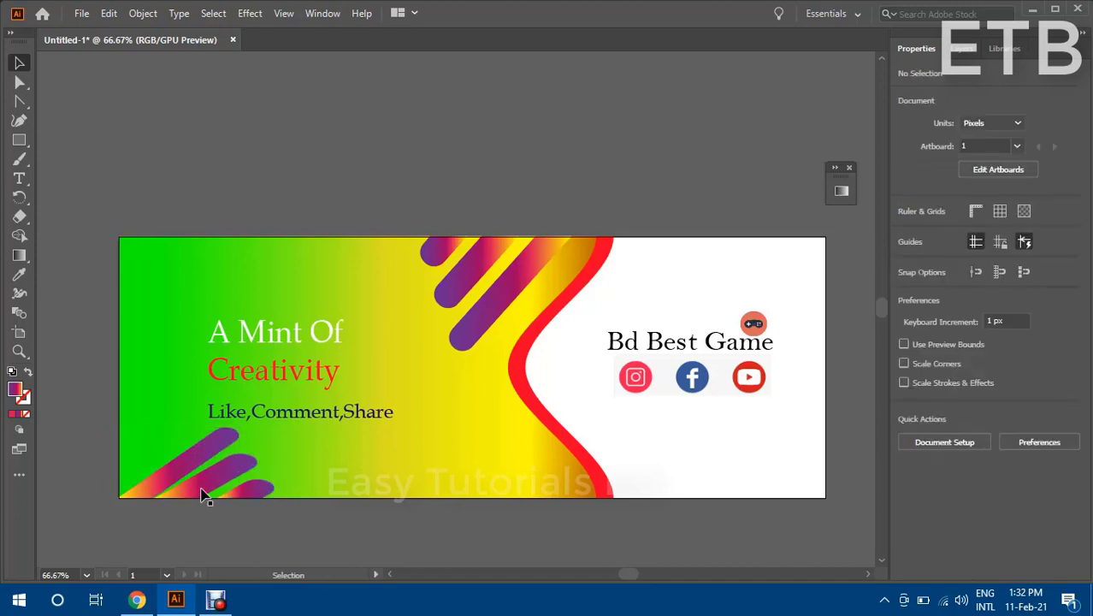
pyautogui.press('a')
pyautogui.click(204, 494)
pyautogui.press('v')
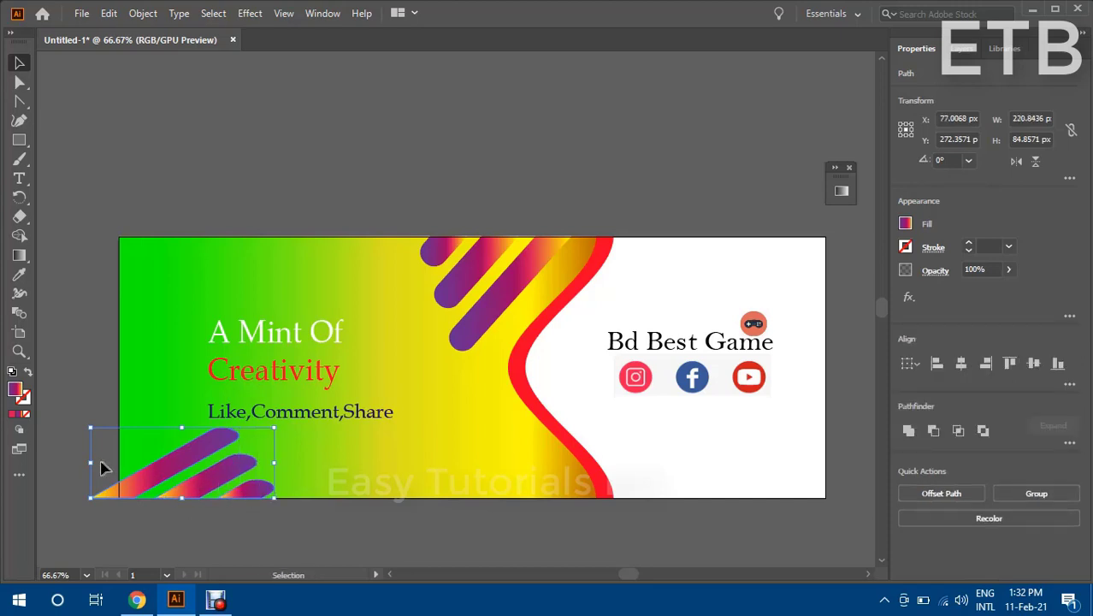
pyautogui.moveTo(92, 464); pyautogui.dragTo(120, 462)
pyautogui.hotkey('ctrl', 'z')
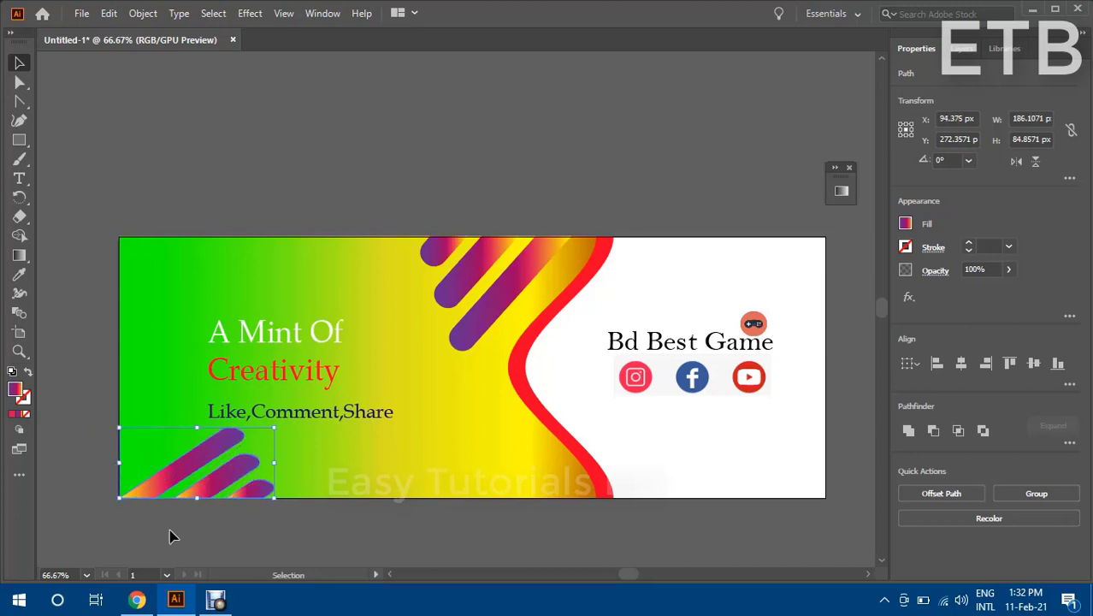
pyautogui.click(170, 535)
# Step: Move the slogan text block up slightly
pyautogui.click(287, 343)
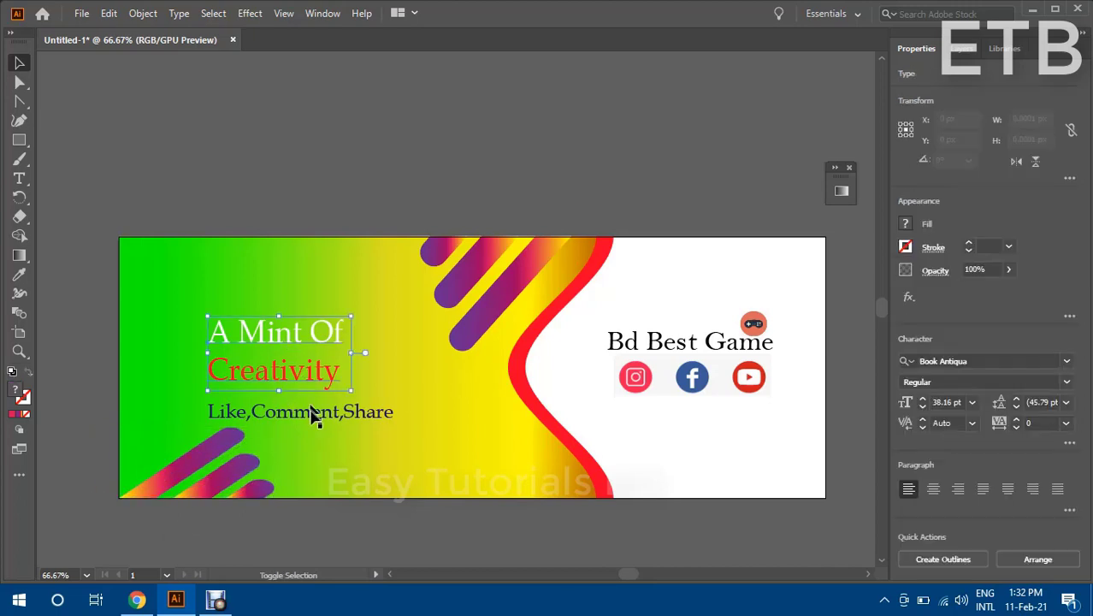
pyautogui.moveTo(291, 345); pyautogui.dragTo(288, 322)
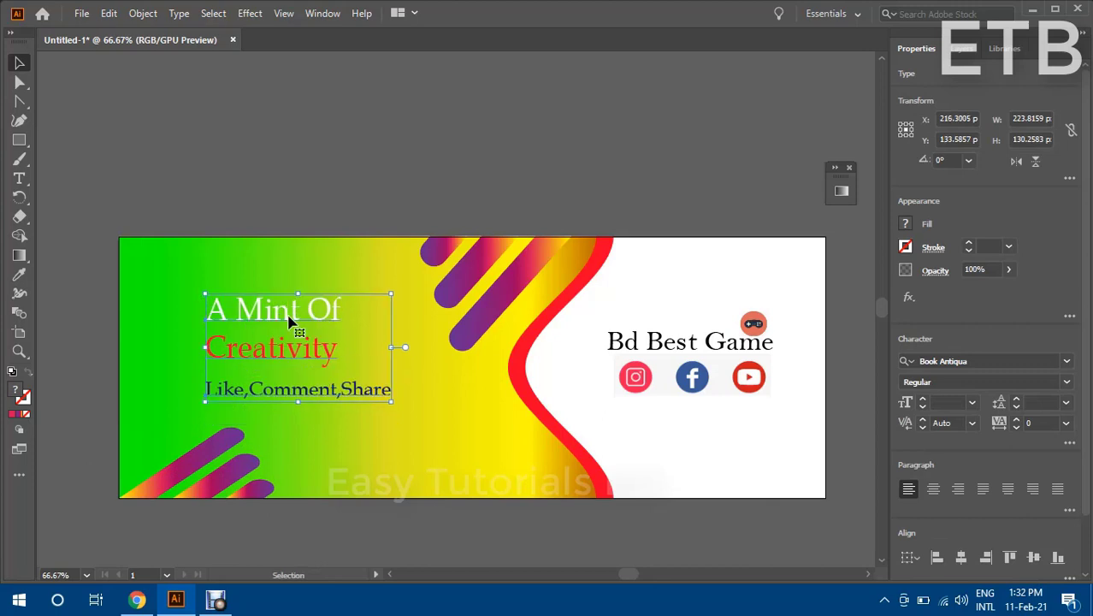
pyautogui.click(384, 159)
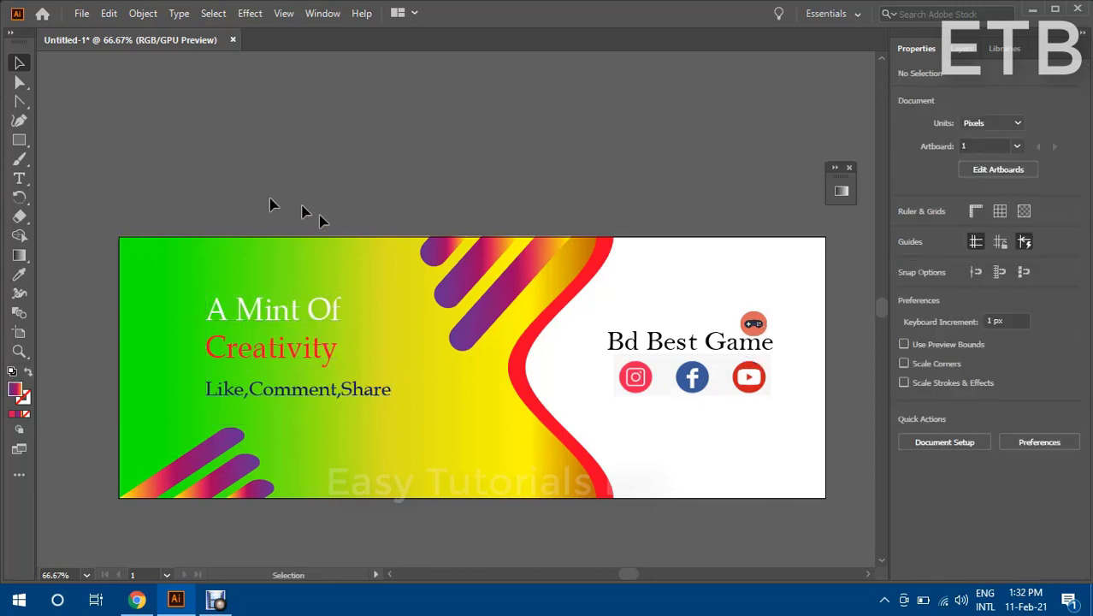
pyautogui.hotkey('ctrl', 'a')
pyautogui.click(358, 132)
# Step: Nudge the social icon row below the 'Bd Best Game' title slightly lower
pyautogui.click(534, 202)
pyautogui.press('a')
pyautogui.hotkey('ctrl', 'a')
pyautogui.press('v')
pyautogui.click(532, 204)
pyautogui.click(754, 326)
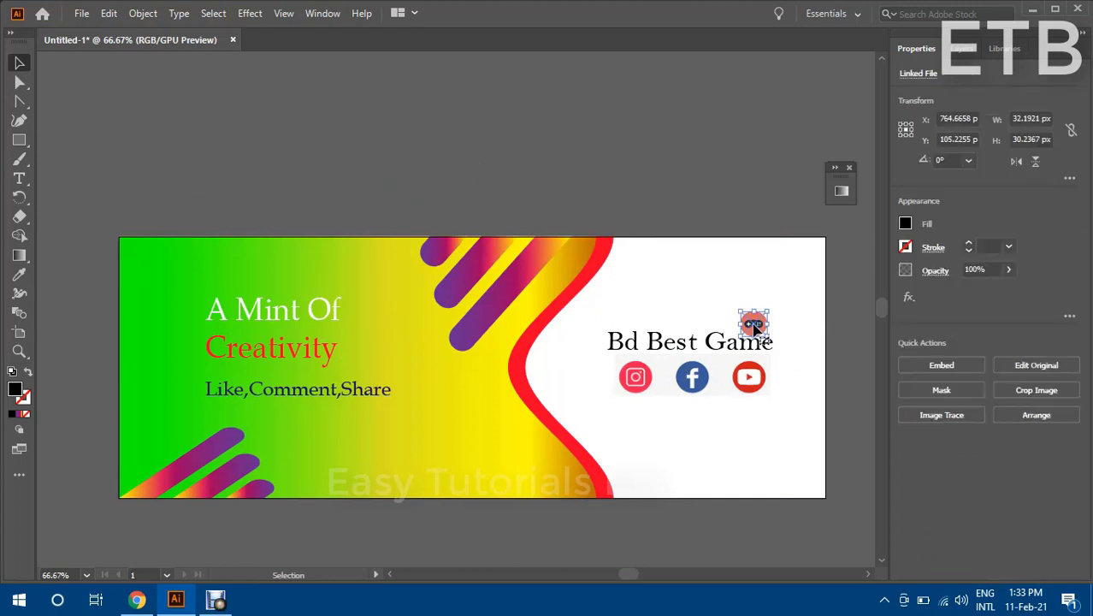
pyautogui.click(723, 350)
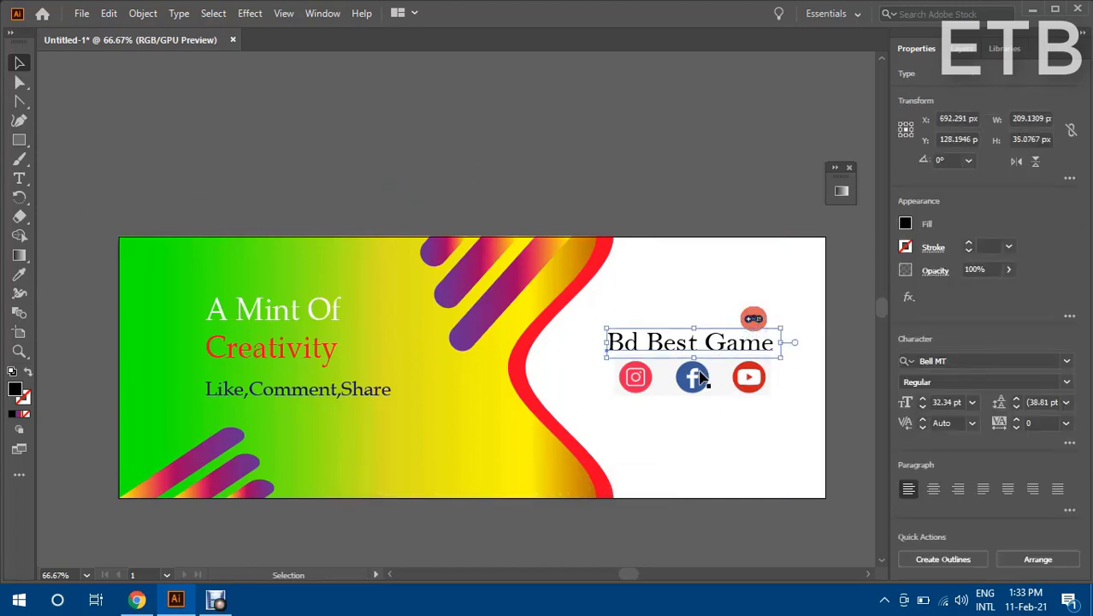
pyautogui.moveTo(707, 376); pyautogui.dragTo(707, 380)
pyautogui.click(699, 147)
# Step: Select all the cover artwork and group it into a single group
pyautogui.hotkey('ctrl', 'a')
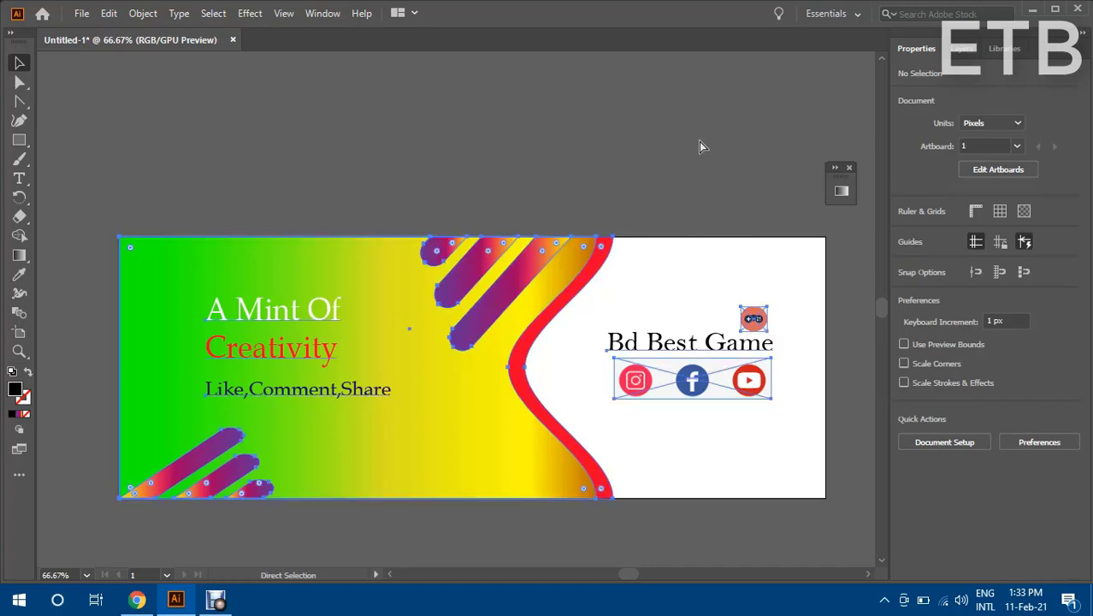
pyautogui.rightClick(225, 152)
pyautogui.click(266, 272)
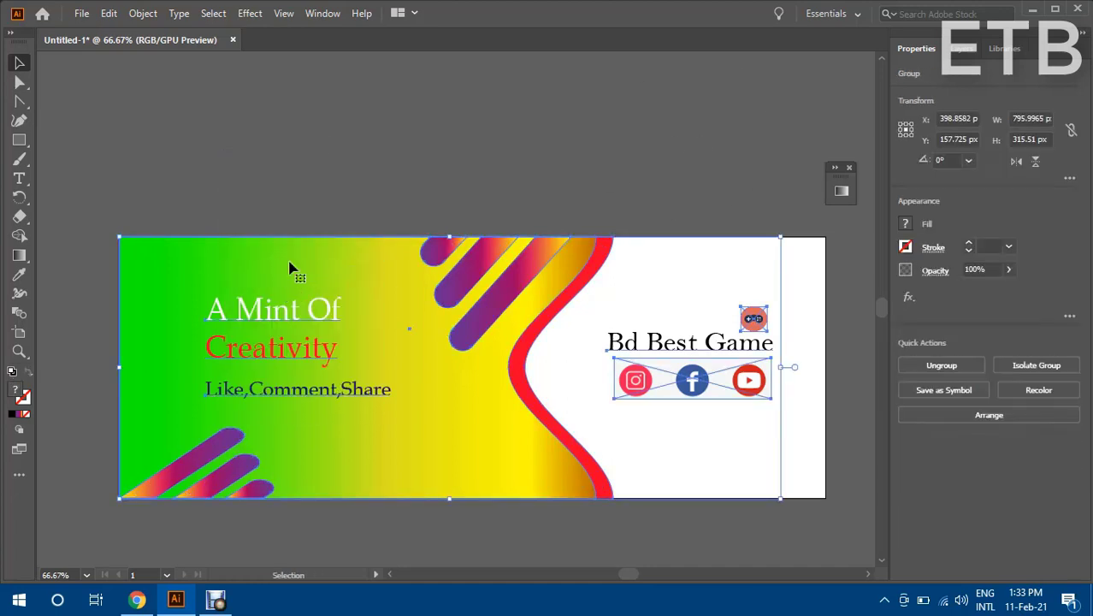
pyautogui.click(281, 309)
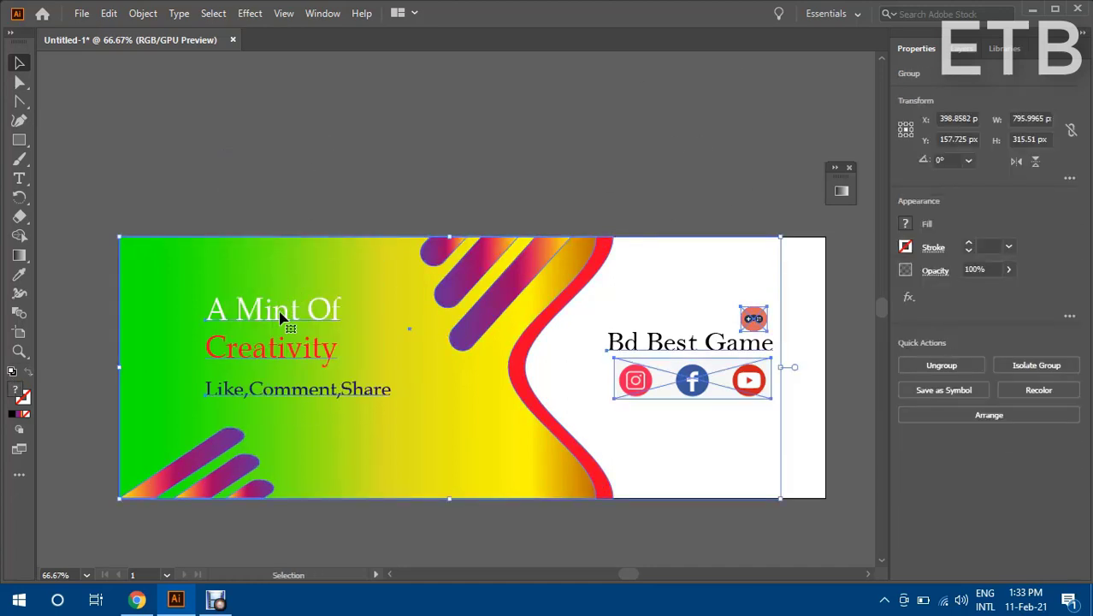